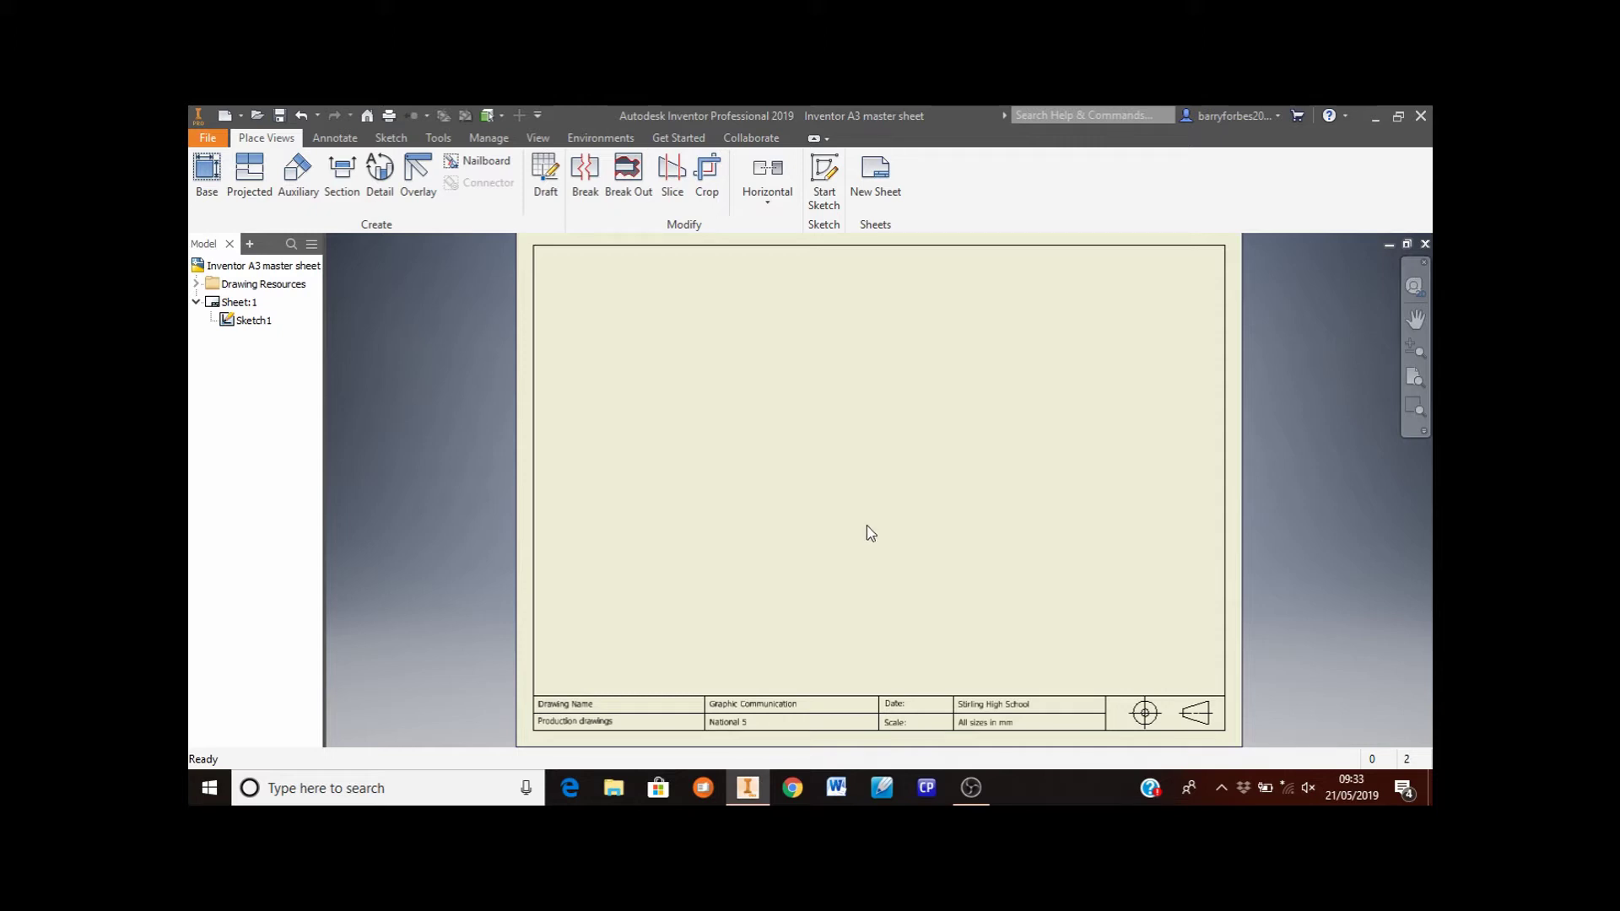
Replace the Drawing Name text in the title block with "Mobile Phone Amplifier"
{"action": "scroll", "coordinate": [549, 730], "scroll_direction": "up", "scroll_amount": 5}
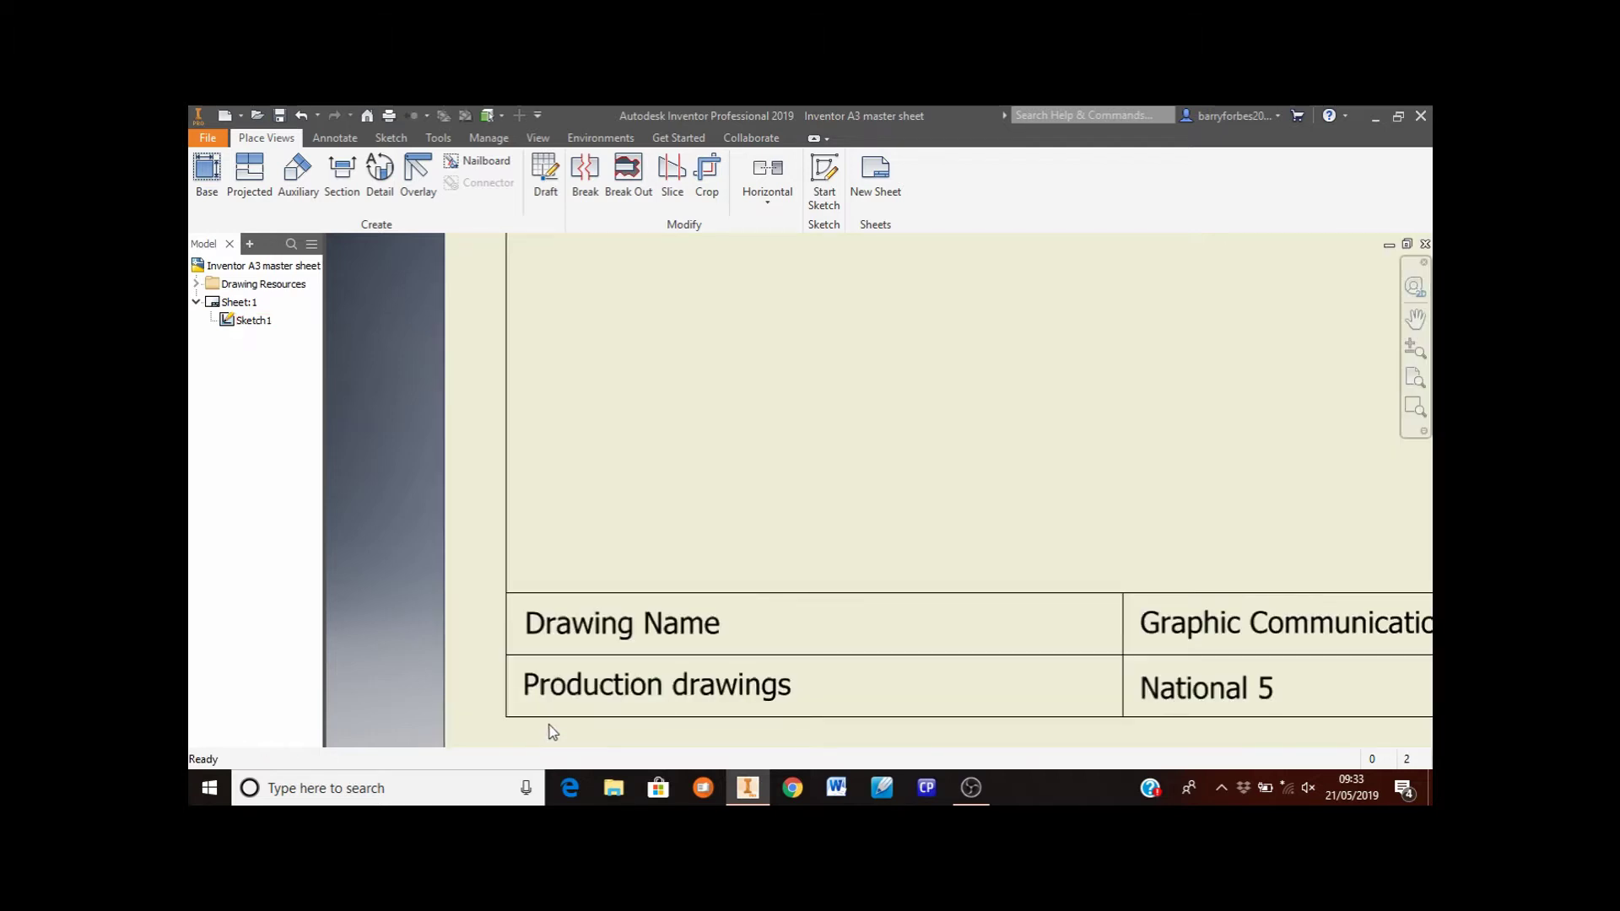
{"action": "double_click", "coordinate": [603, 625]}
{"action": "key", "text": "BackSpace"}
{"action": "key", "text": "BackSpace"}
{"action": "key", "text": "BackSpace"}
{"action": "key", "text": "BackSpace"}
{"action": "key", "text": "BackSpace"}
{"action": "key", "text": "BackSpace"}
{"action": "key", "text": "BackSpace"}
{"action": "key", "text": "BackSpace"}
{"action": "key", "text": "BackSpace"}
{"action": "key", "text": "BackSpace"}
{"action": "key", "text": "BackSpace"}
{"action": "key", "text": "BackSpace"}
{"action": "type", "text": "M"}
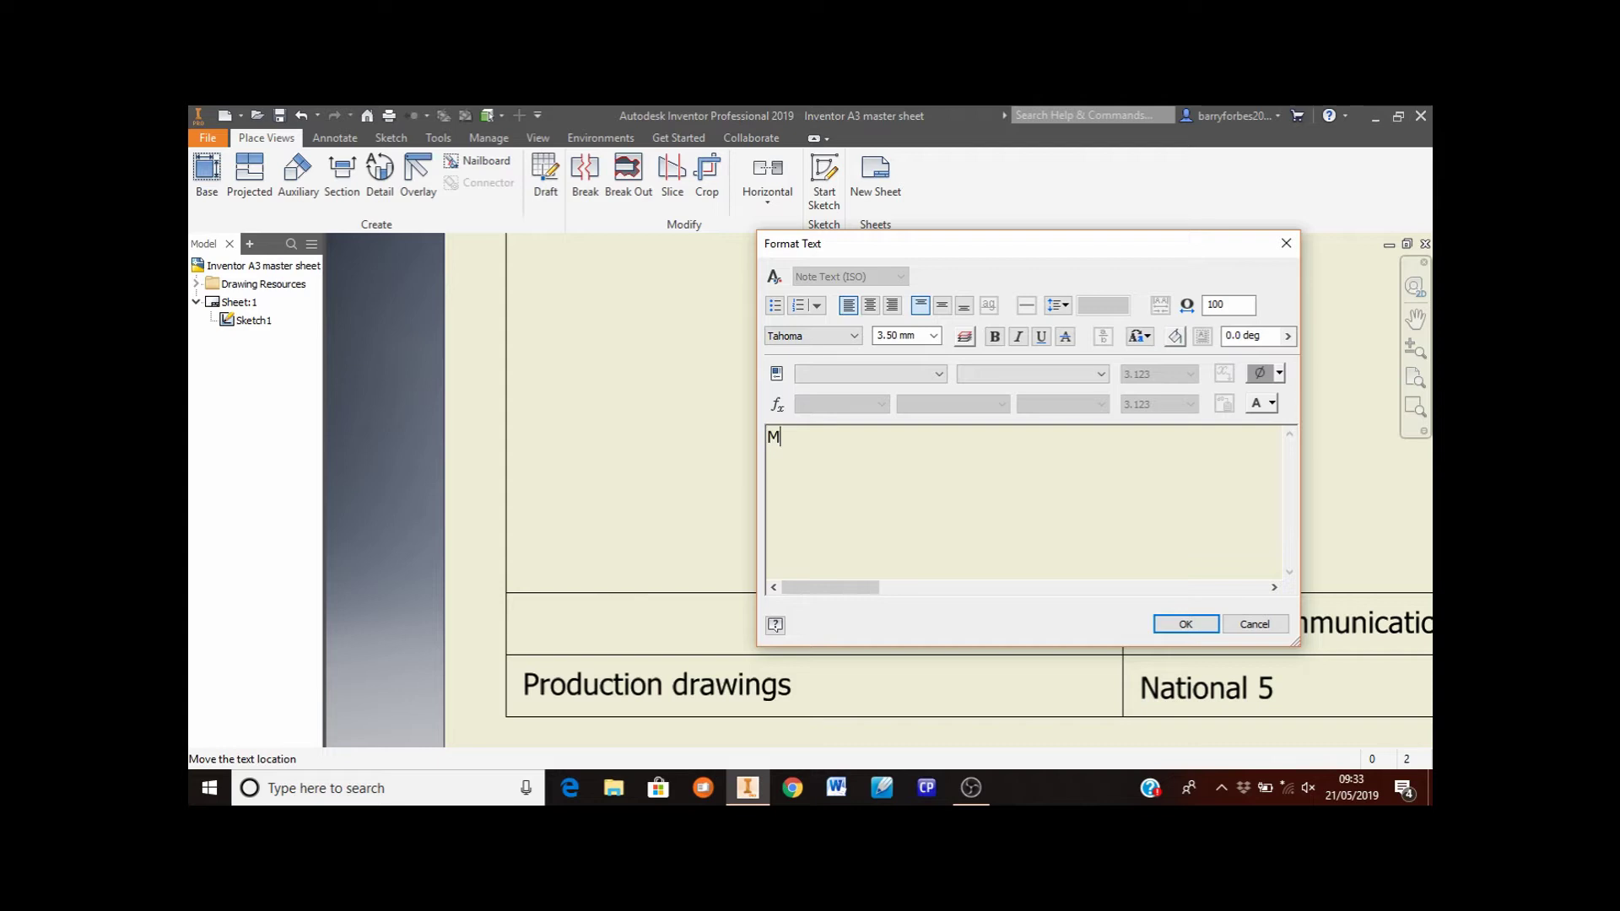
{"action": "type", "text": "obile P"}
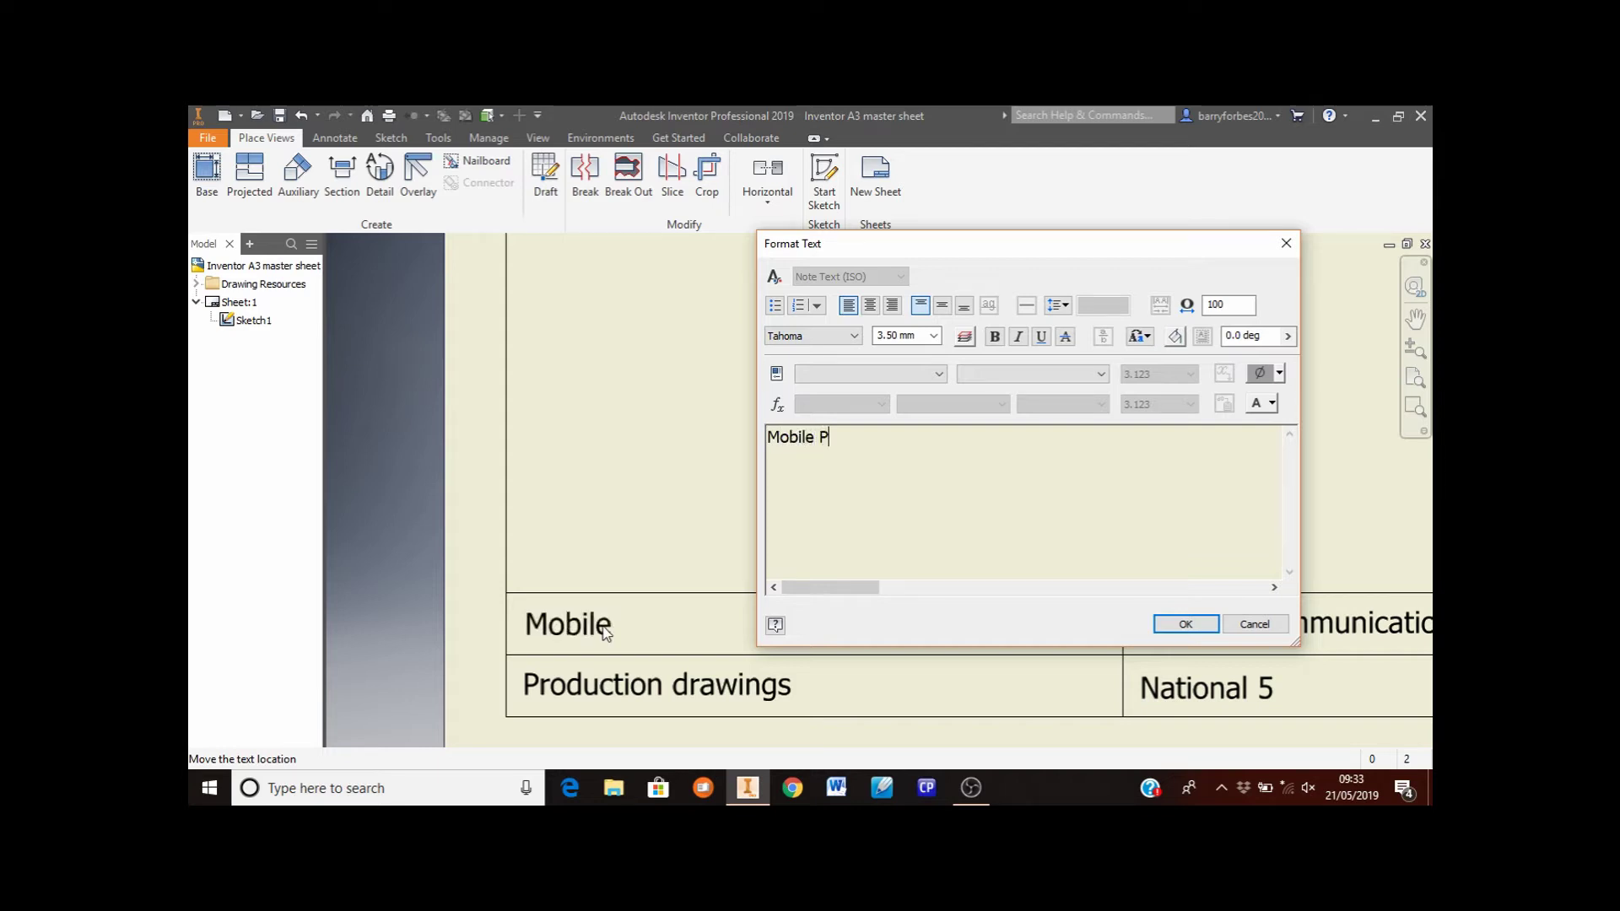
{"action": "type", "text": "hone Amplifier"}
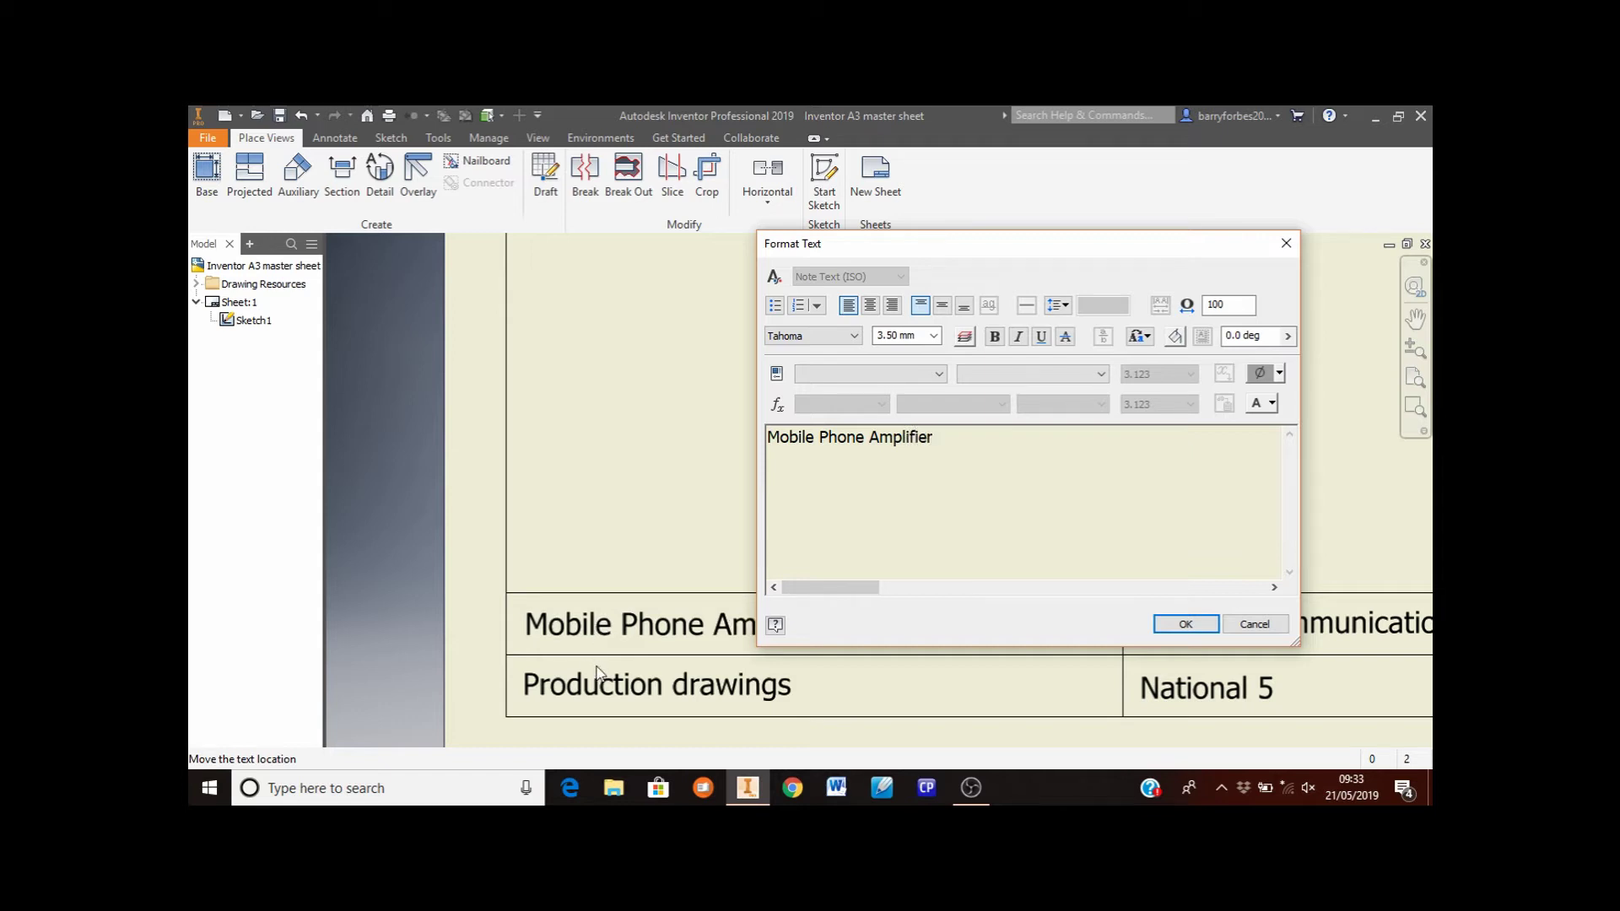
{"action": "left_click", "coordinate": [1183, 623]}
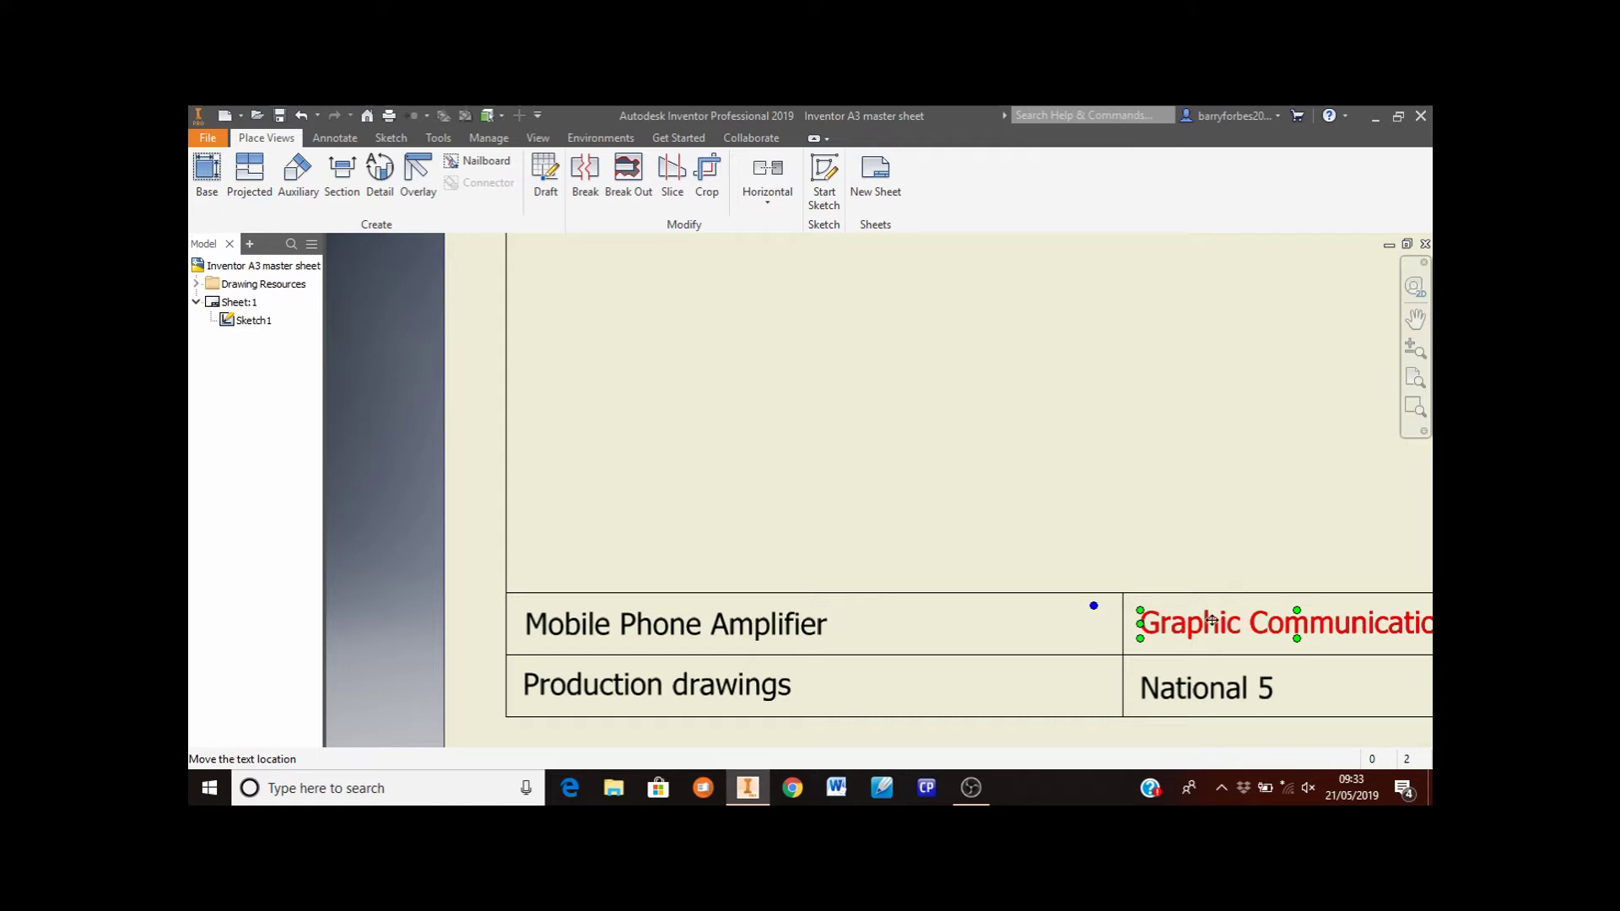
Complete the Date entry in the title block with 21/05/19, declining automatic fraction stacking
{"action": "mouse_move", "coordinate": [1208, 622]}
{"action": "middle_mouse_down"}
{"action": "mouse_move", "coordinate": [872, 636]}
{"action": "mouse_move", "coordinate": [558, 578]}
{"action": "mouse_move", "coordinate": [188, 560]}
{"action": "middle_mouse_up"}
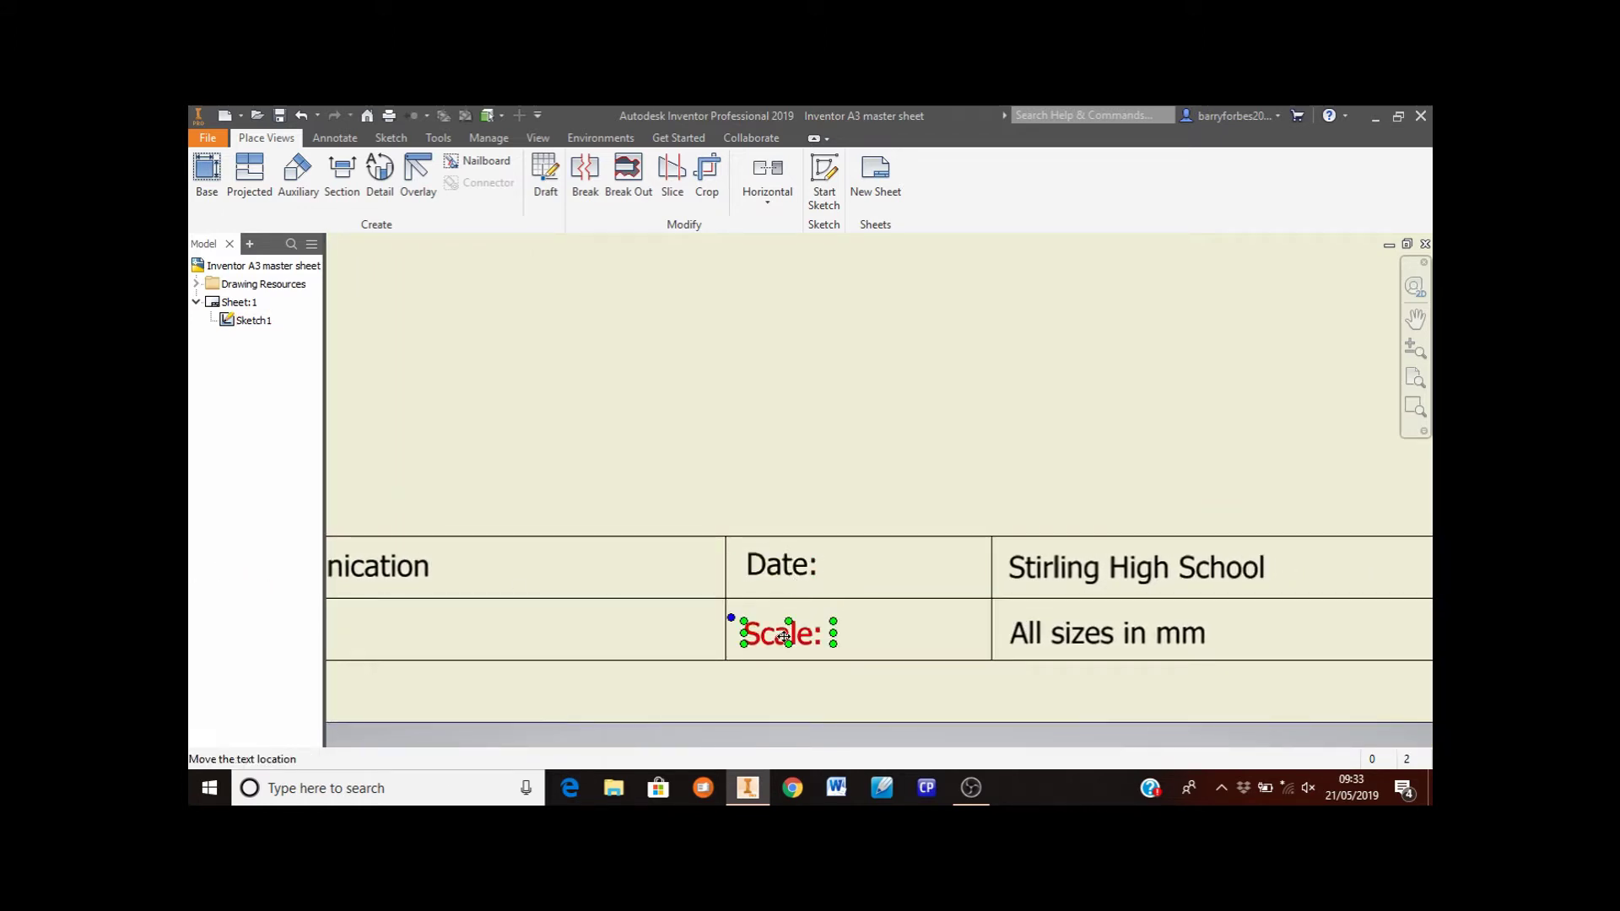
{"action": "double_click", "coordinate": [807, 564]}
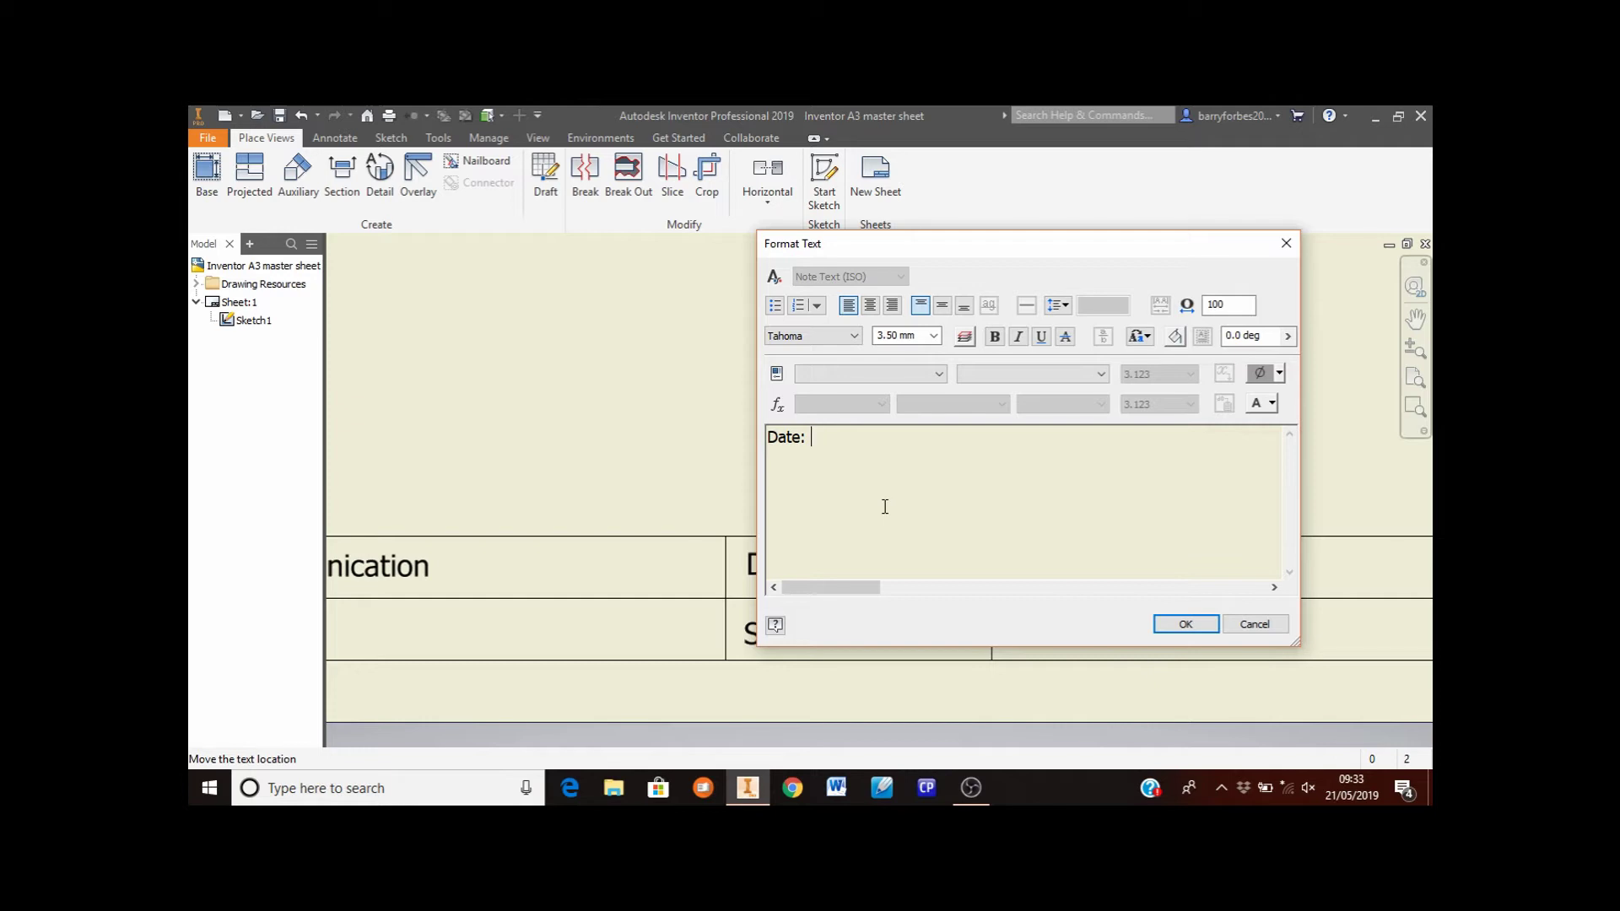
{"action": "type", "text": "21/05/"}
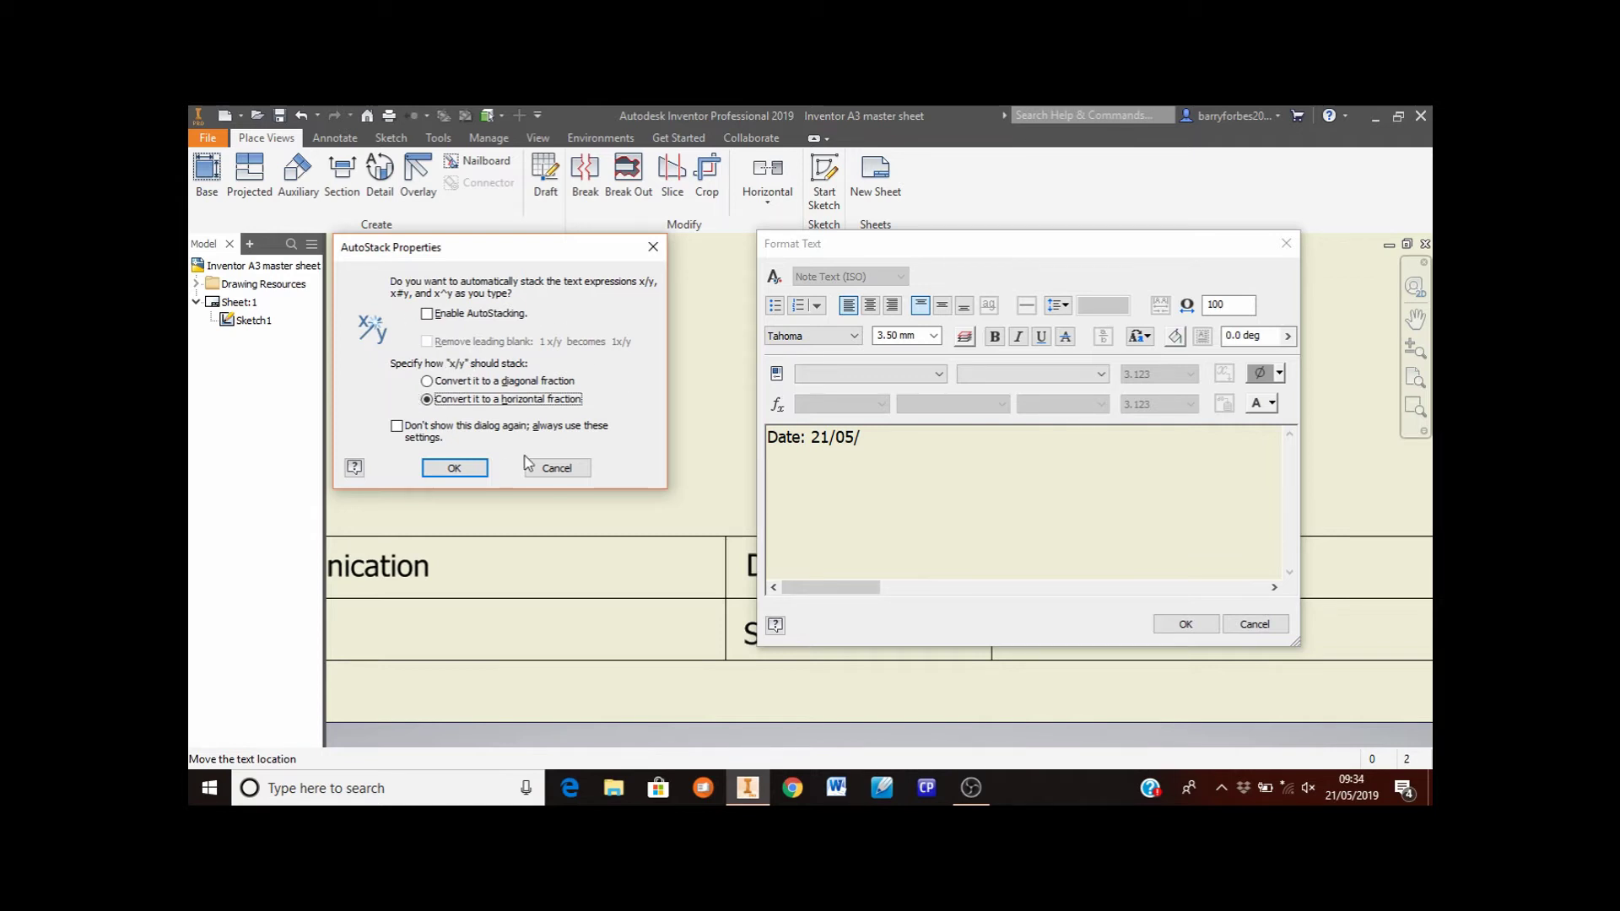
{"action": "left_click", "coordinate": [552, 468]}
{"action": "type", "text": "19"}
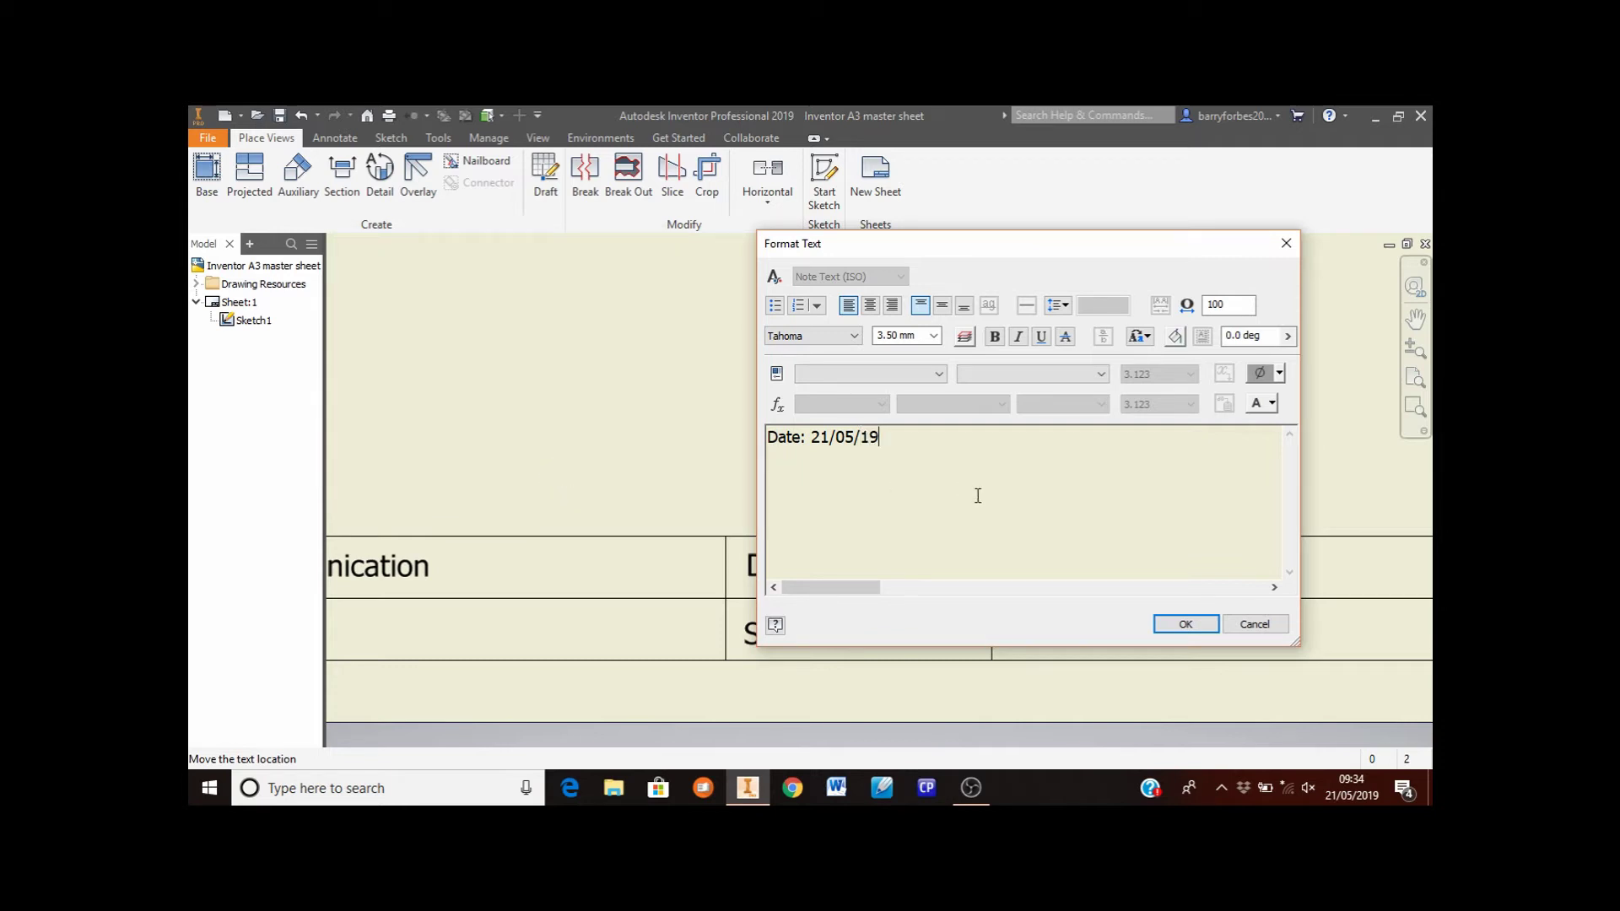
{"action": "left_click", "coordinate": [1181, 625]}
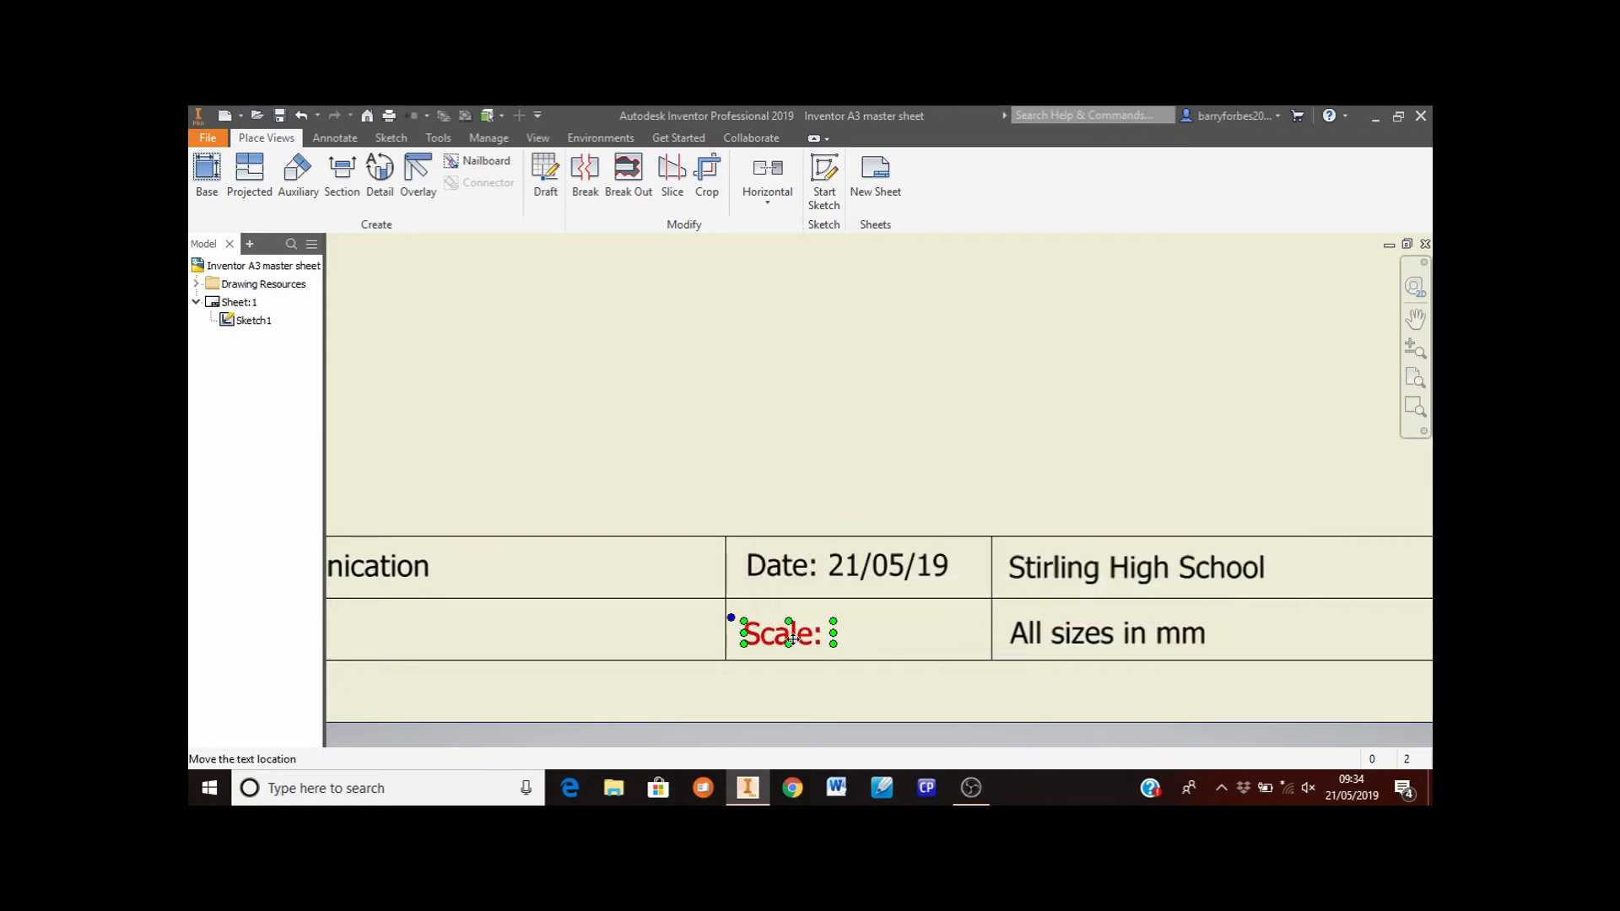
Complete the Scale entry in the title block with 1:1
{"action": "double_click", "coordinate": [794, 637]}
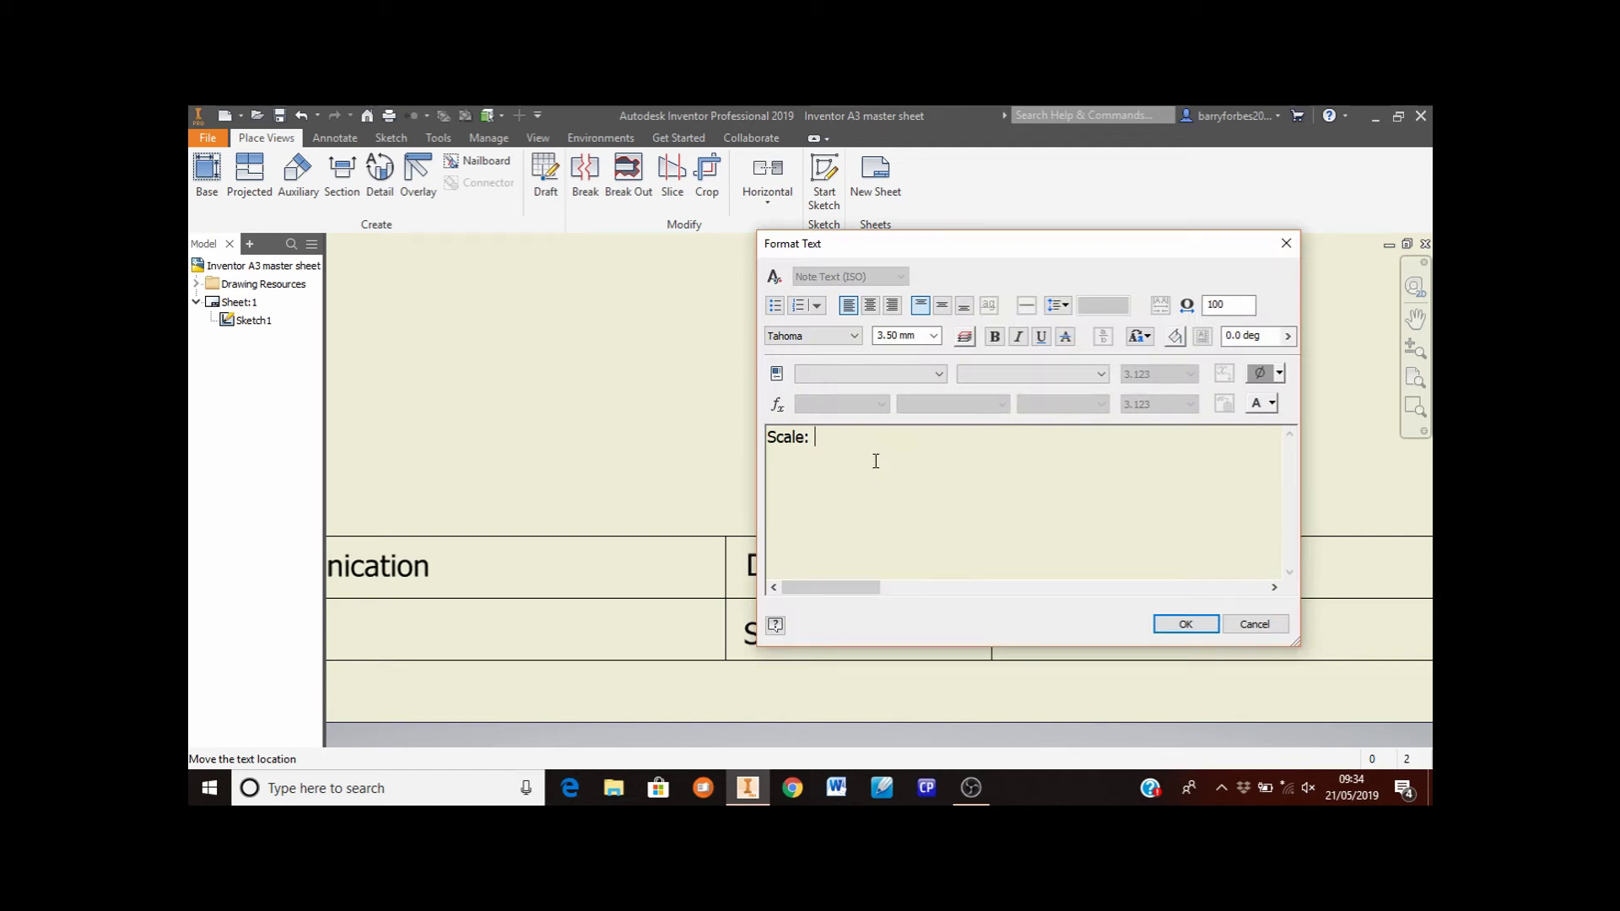
{"action": "type", "text": "1:1"}
{"action": "left_click", "coordinate": [1181, 625]}
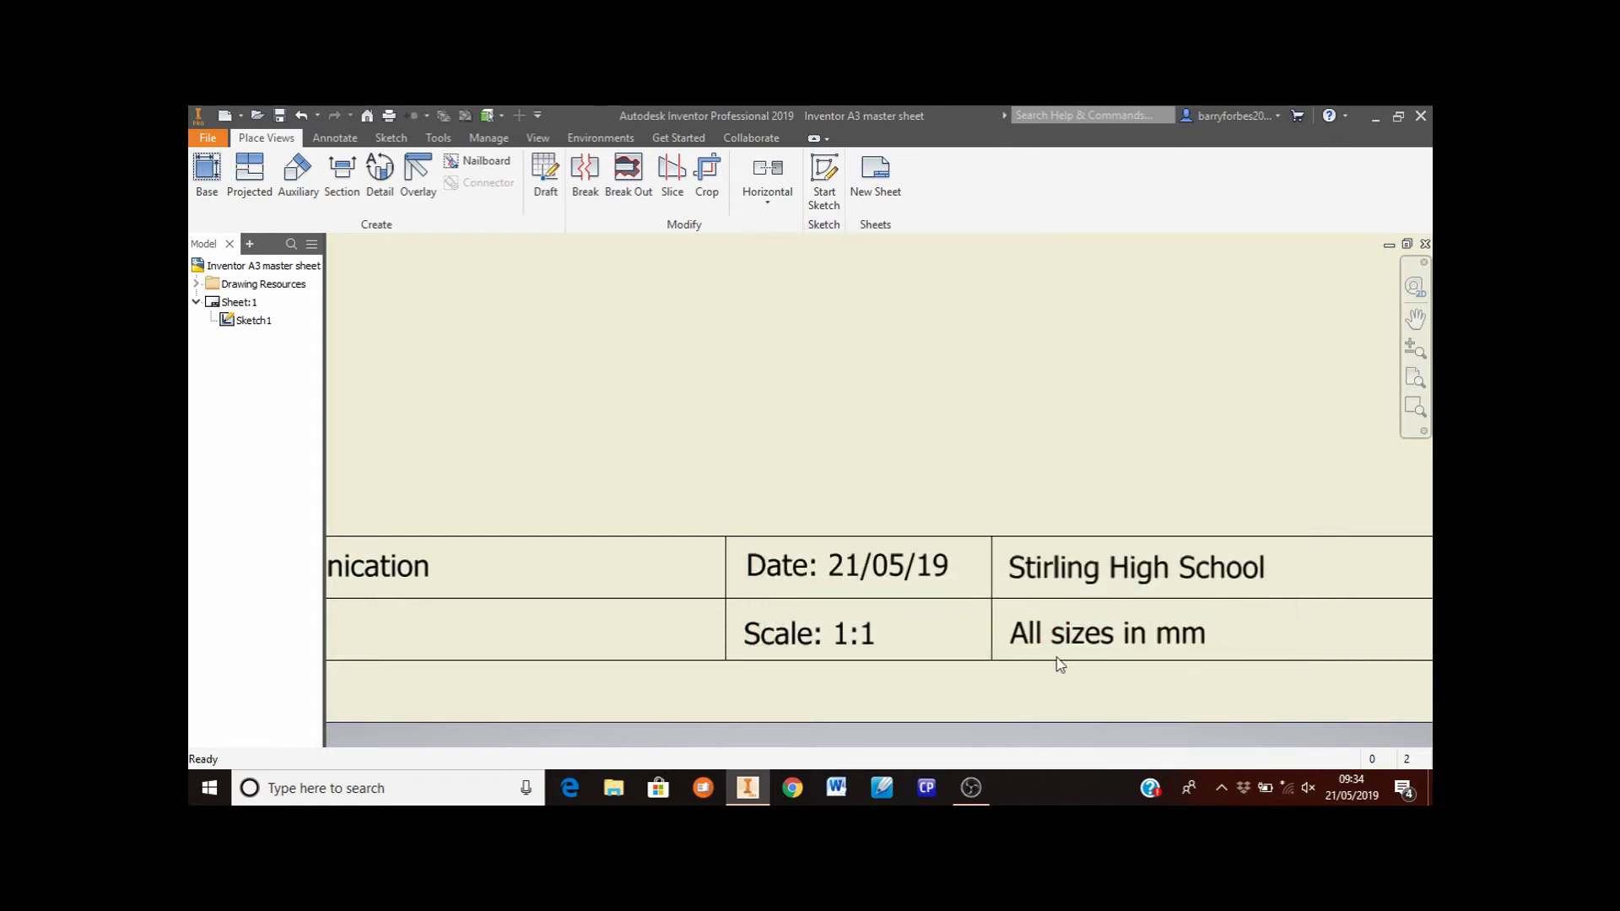
Begin a base view of the wooden amplifier model from the Mobile Phone project folder
{"action": "scroll", "coordinate": [886, 709], "scroll_direction": "up", "scroll_amount": 4}
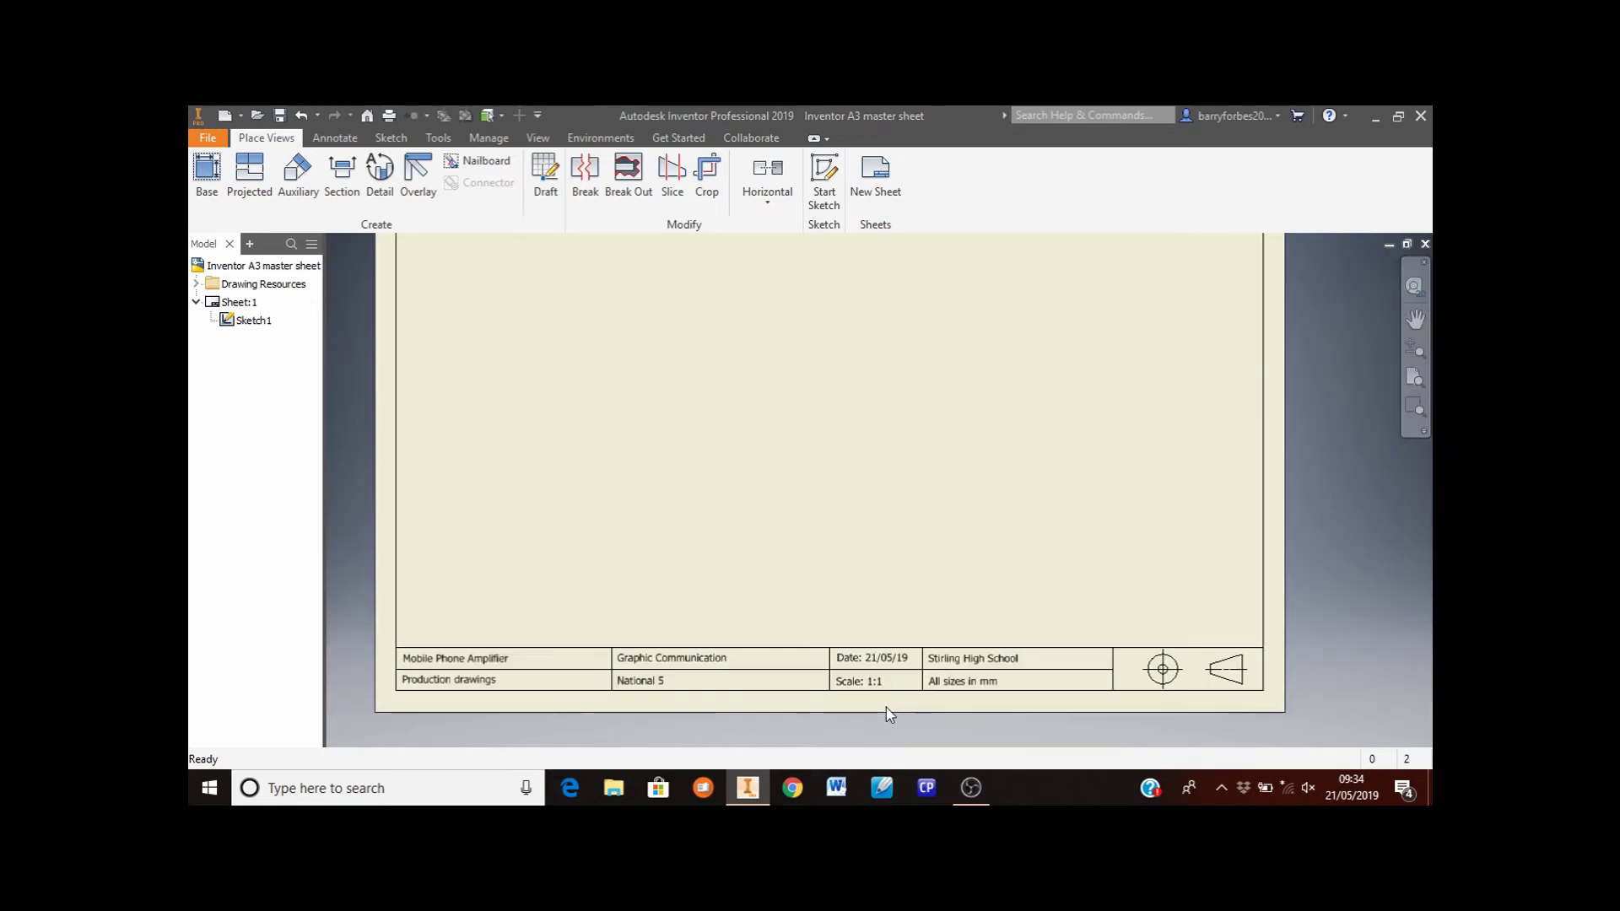
{"action": "scroll", "coordinate": [885, 707], "scroll_direction": "up", "scroll_amount": 3}
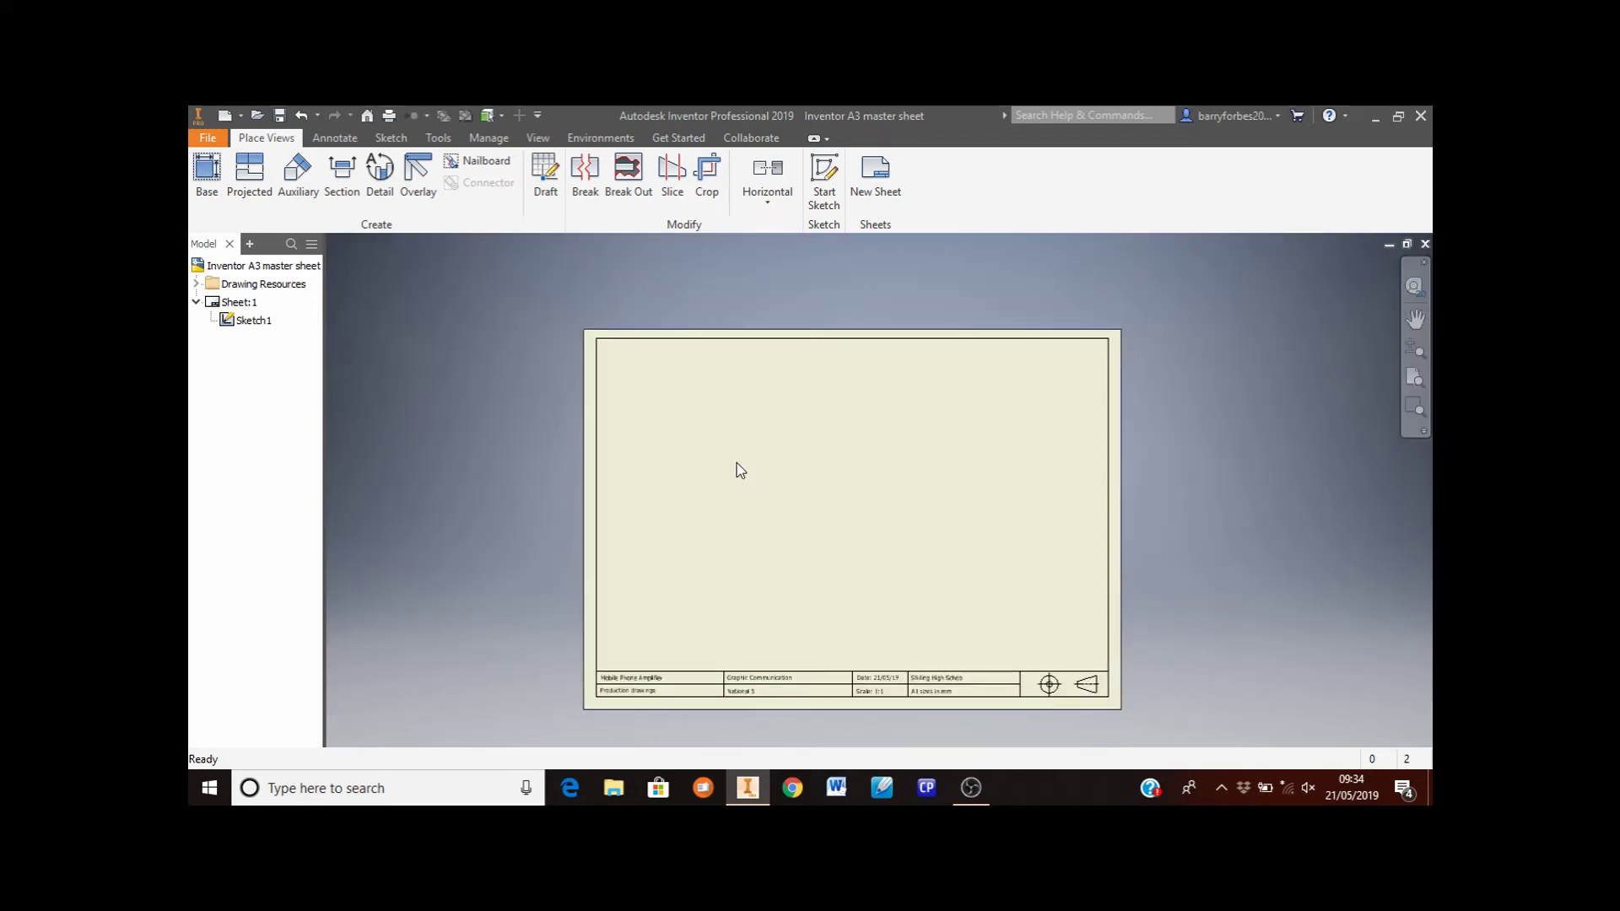
{"action": "left_click", "coordinate": [216, 173]}
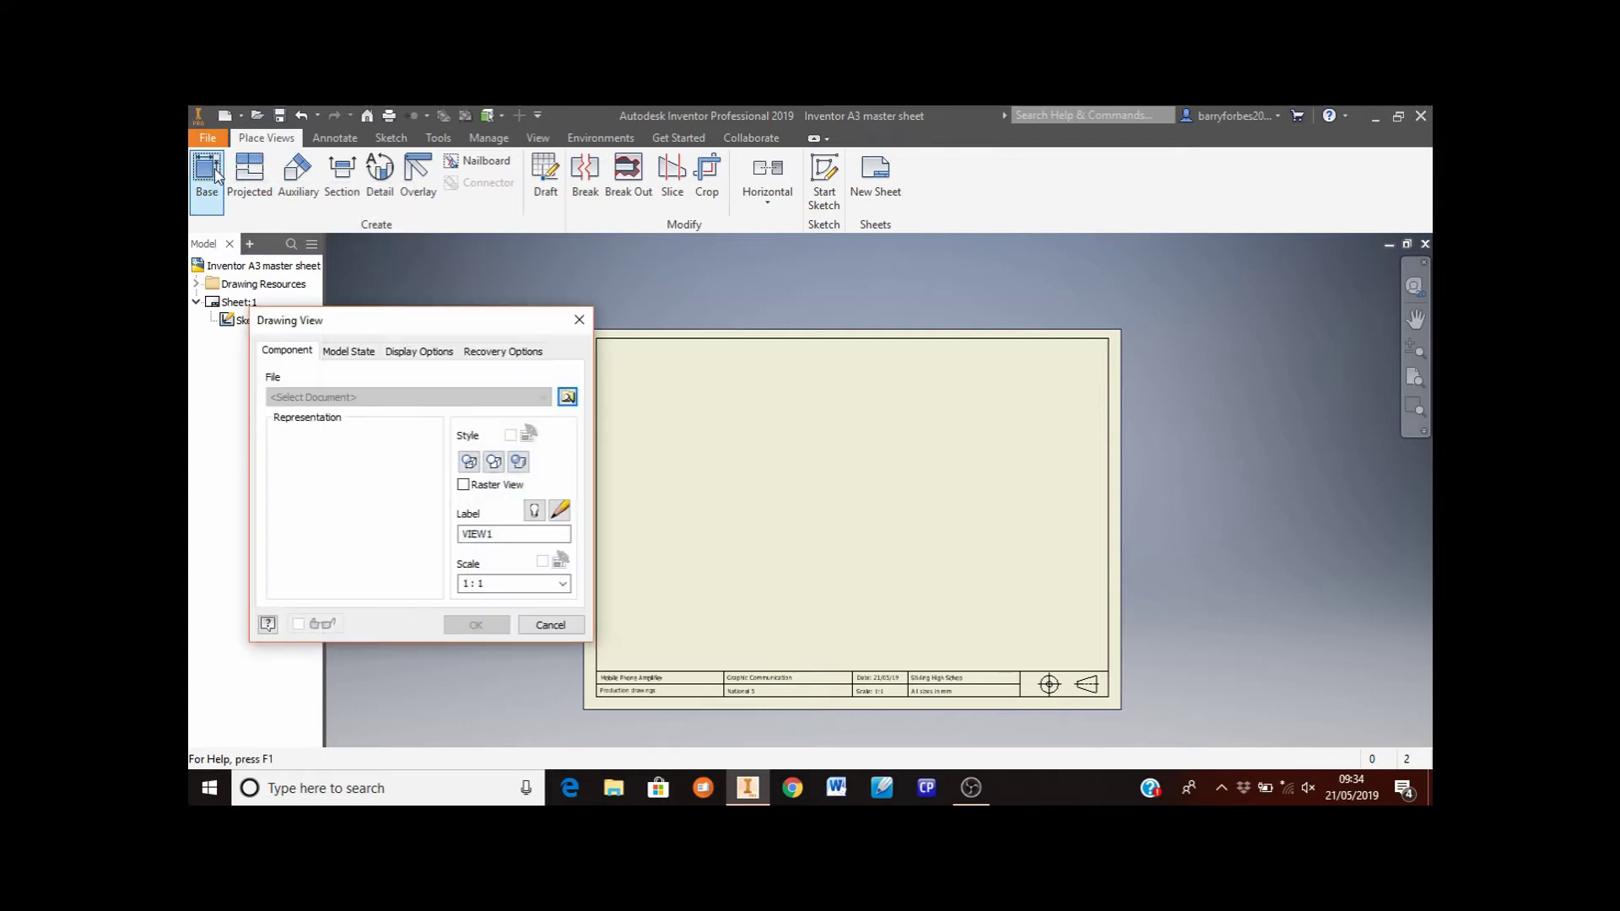
{"action": "left_click", "coordinate": [566, 397]}
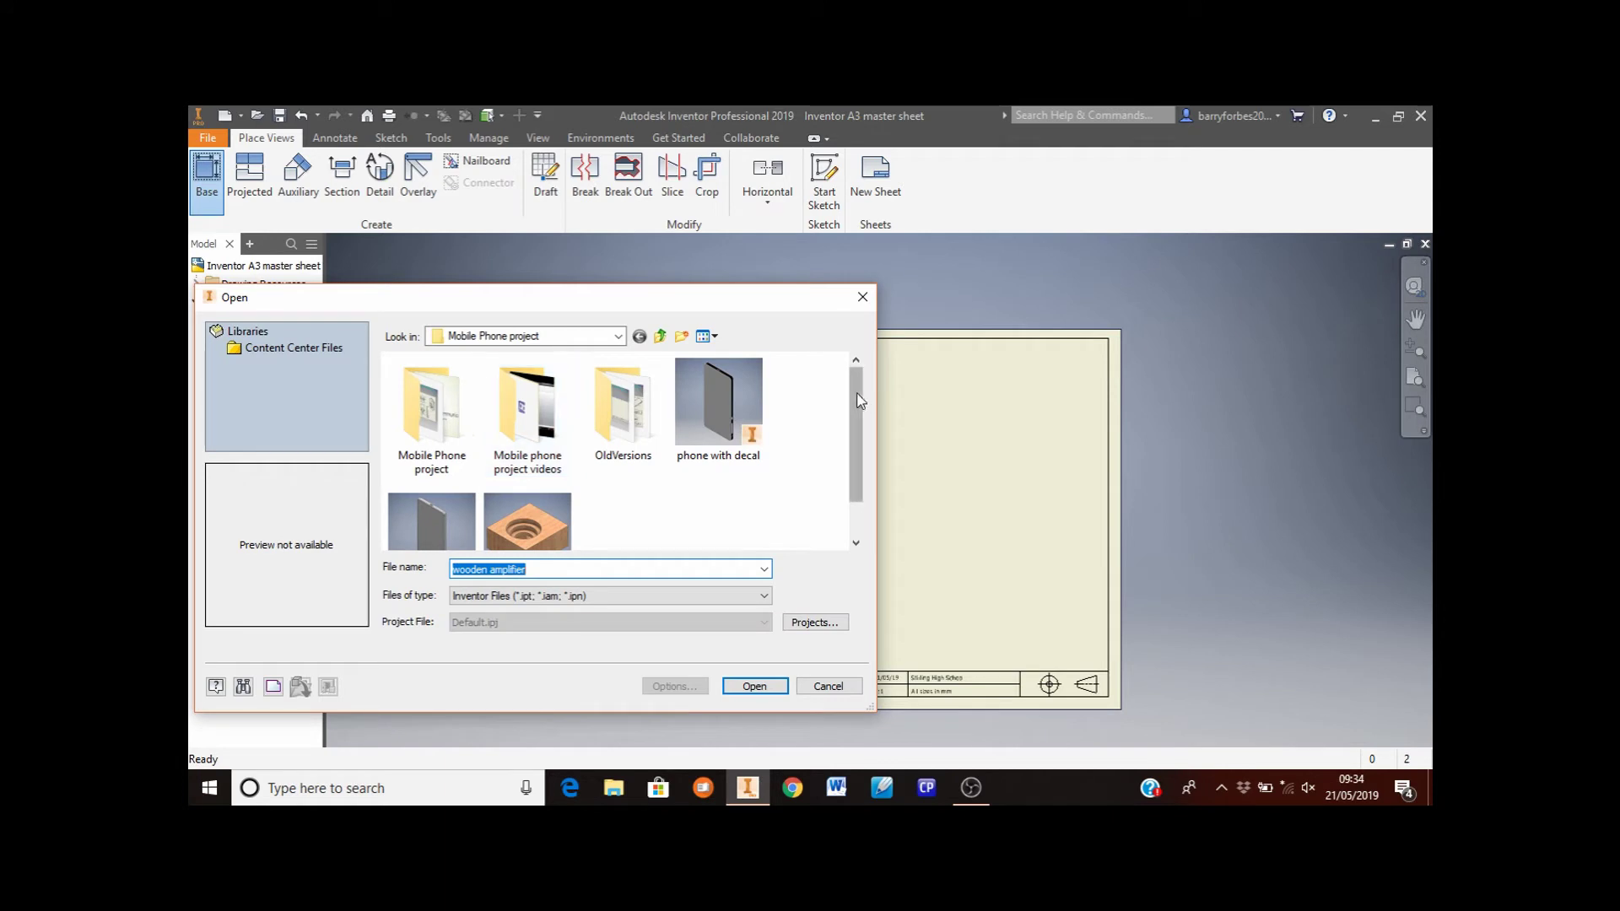
{"action": "scroll", "coordinate": [628, 498], "scroll_direction": "down", "scroll_amount": 1}
{"action": "left_click", "coordinate": [553, 491]}
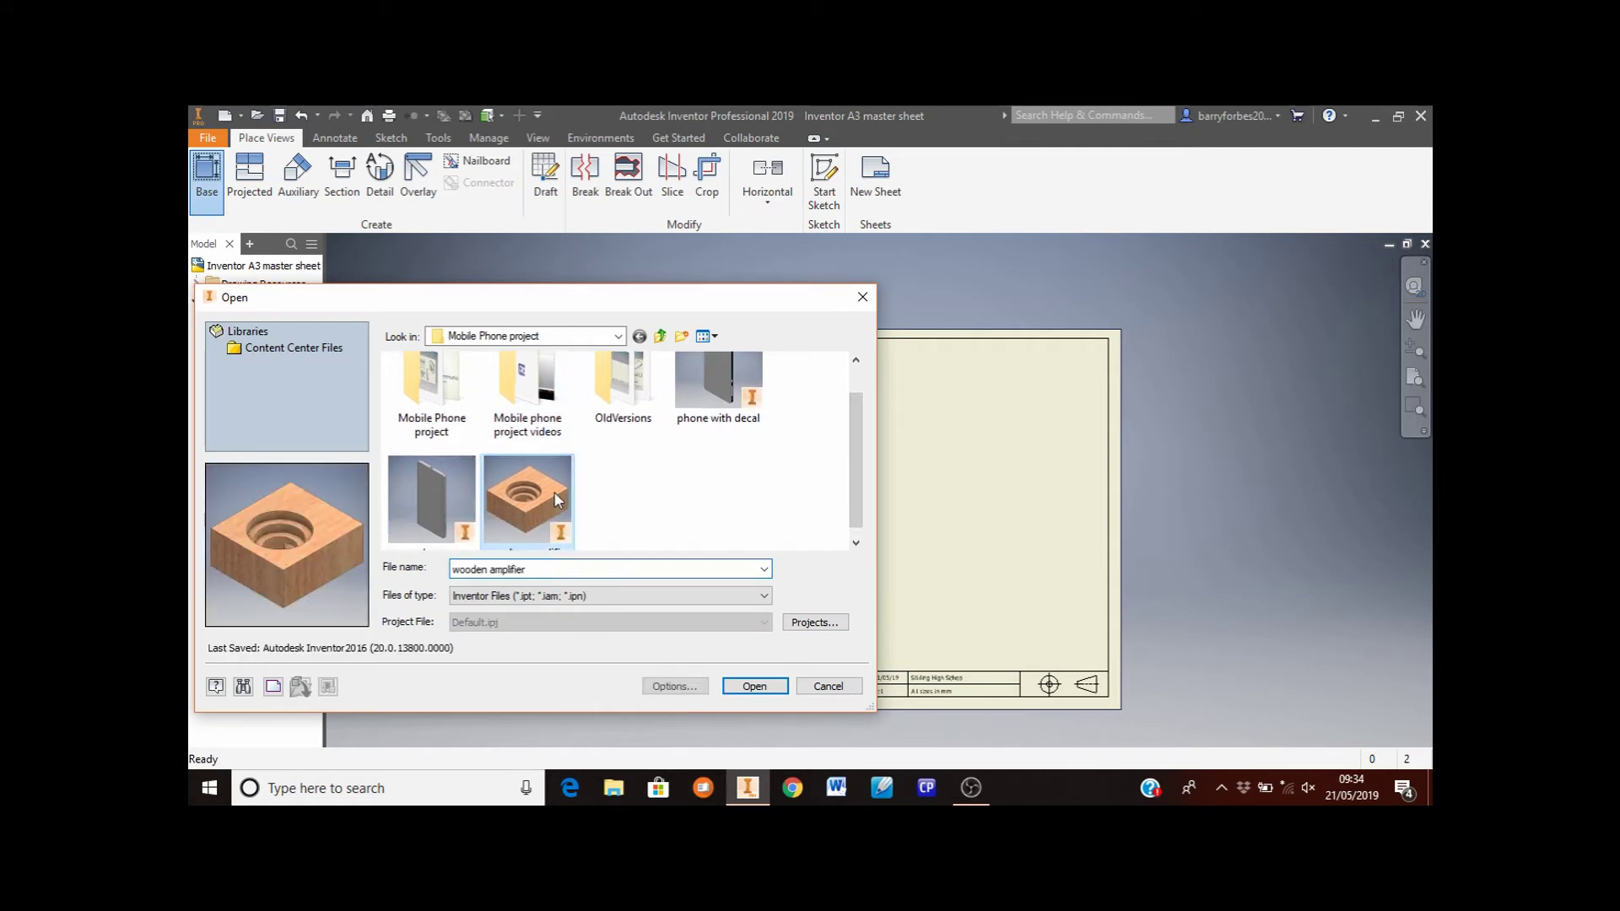
{"action": "left_click", "coordinate": [753, 686]}
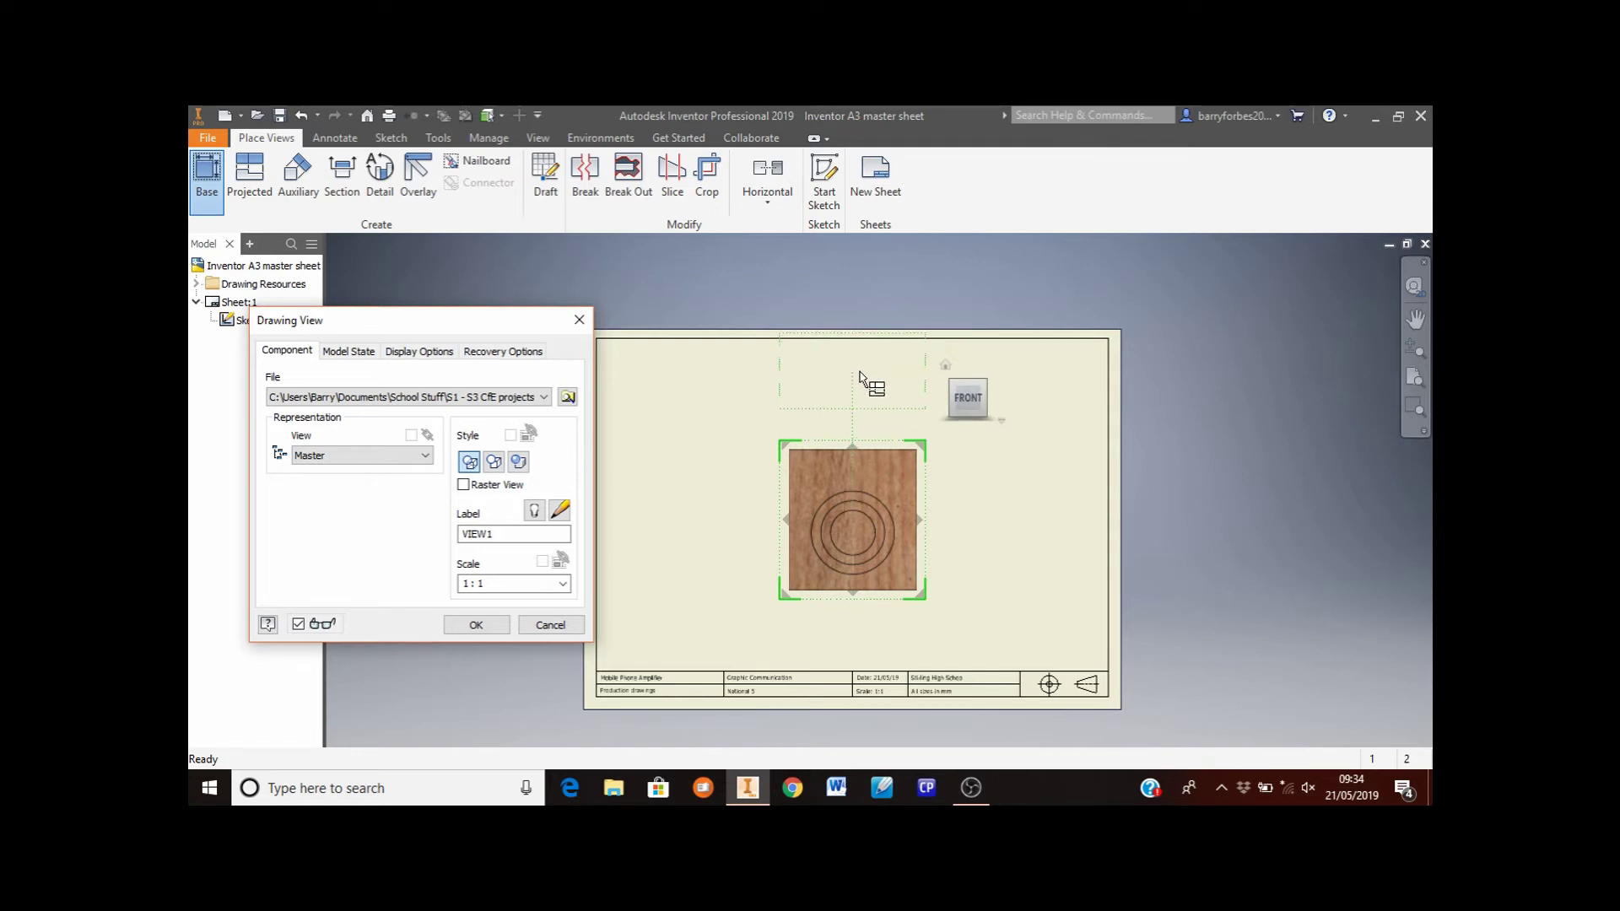
Add a projected view directly above the base view and create both views on the sheet
{"action": "left_click", "coordinate": [859, 371]}
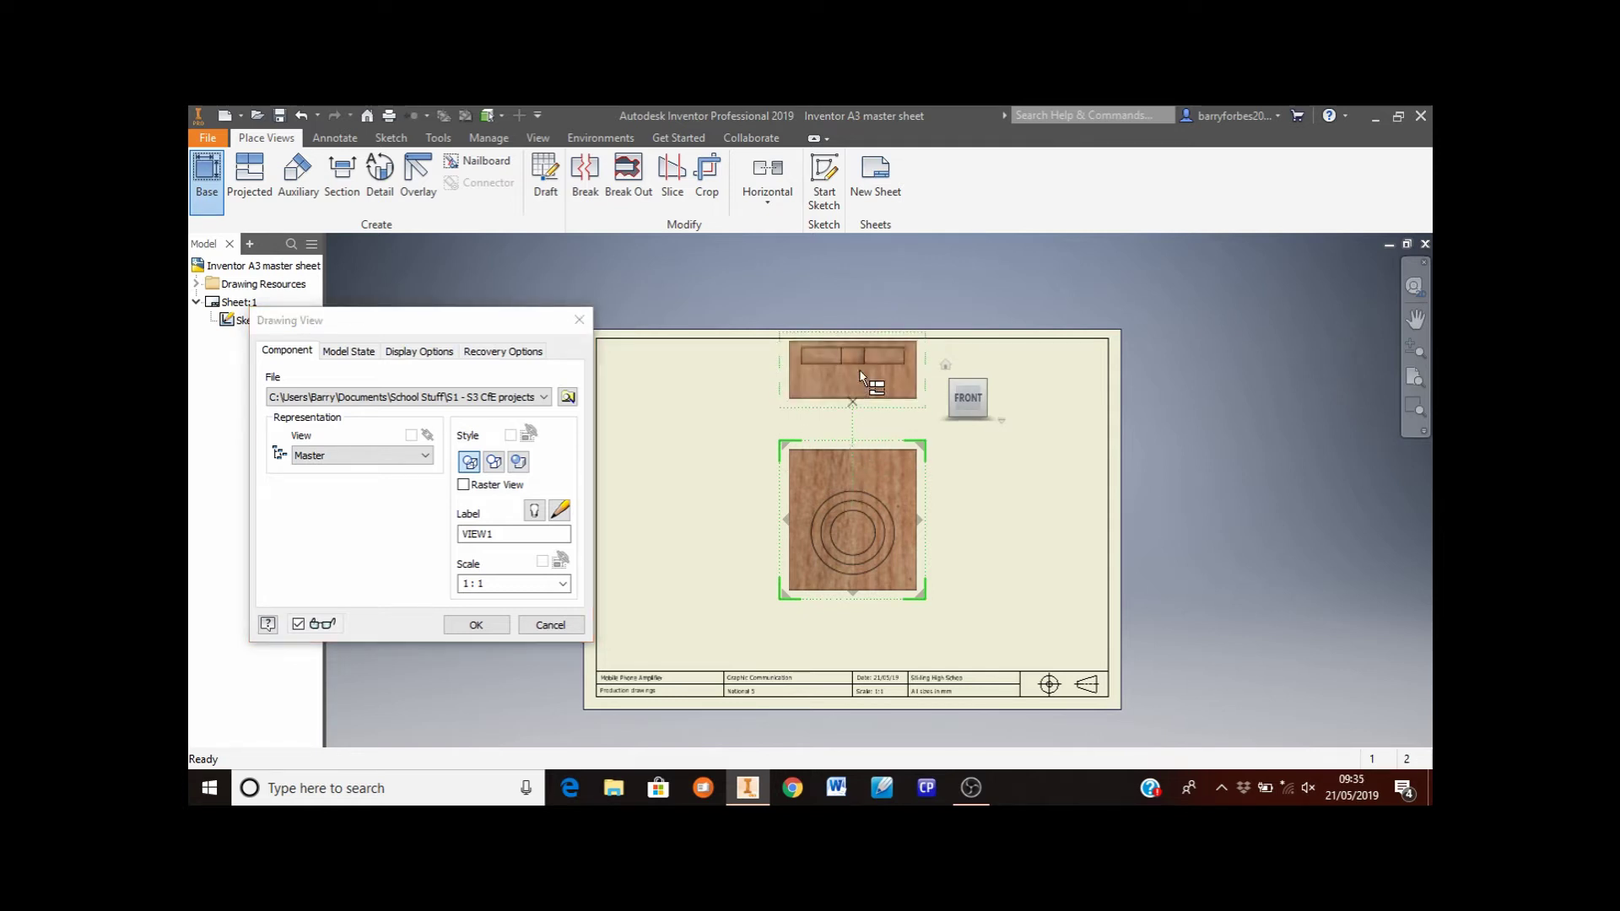
{"action": "right_click", "coordinate": [859, 370]}
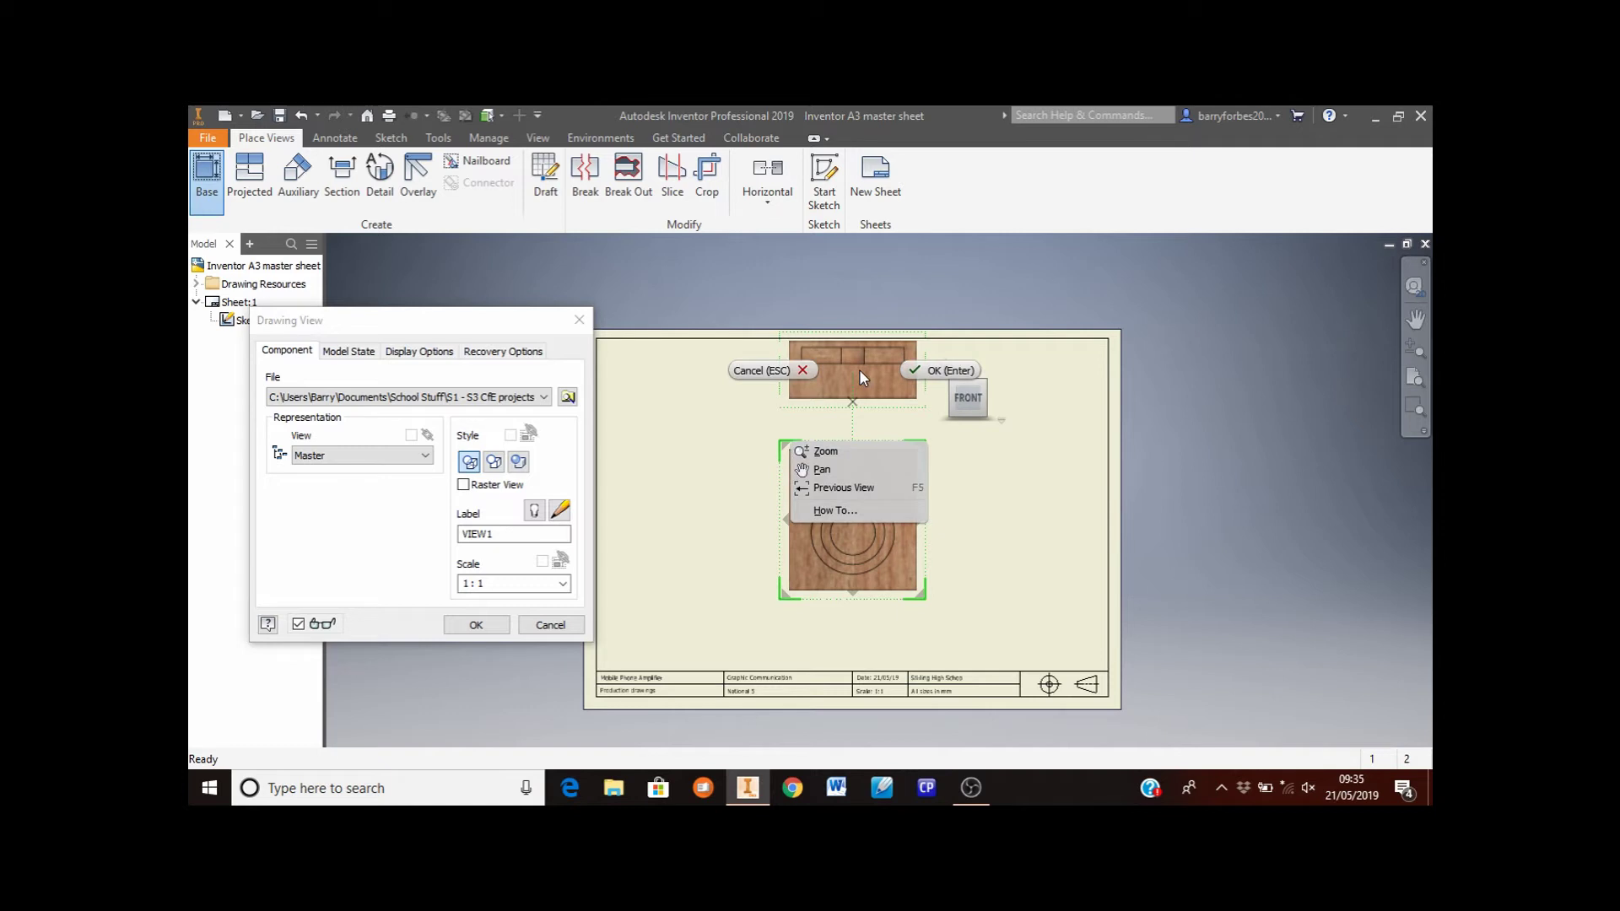
{"action": "left_click", "coordinate": [938, 370]}
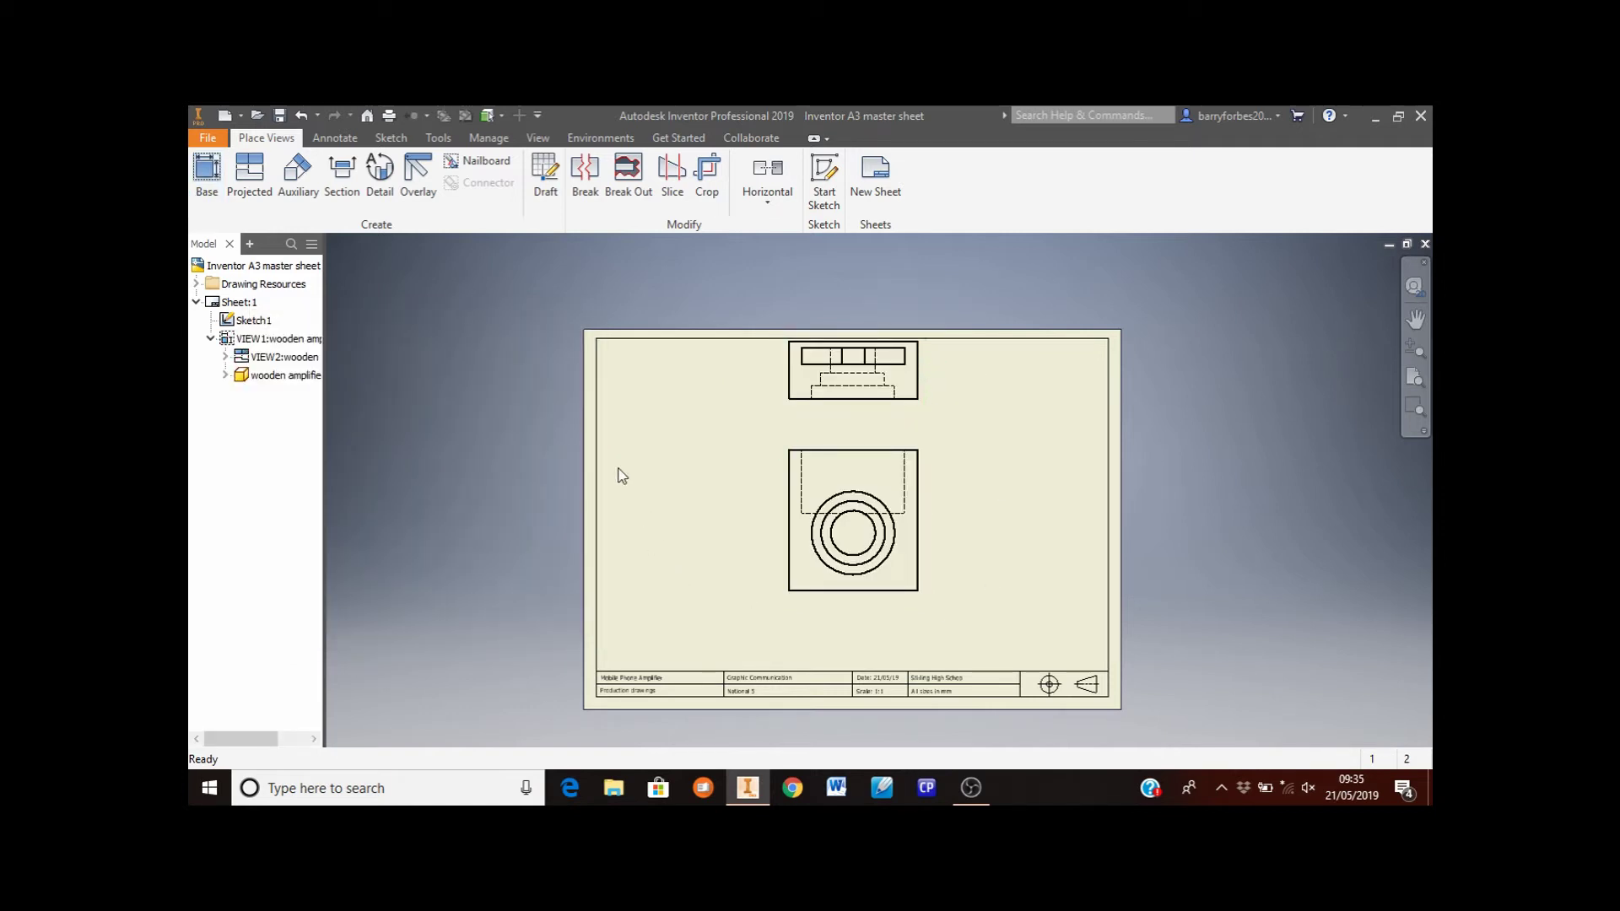
Project a side view from the base view, placed to its right on the sheet
{"action": "left_click", "coordinate": [258, 199]}
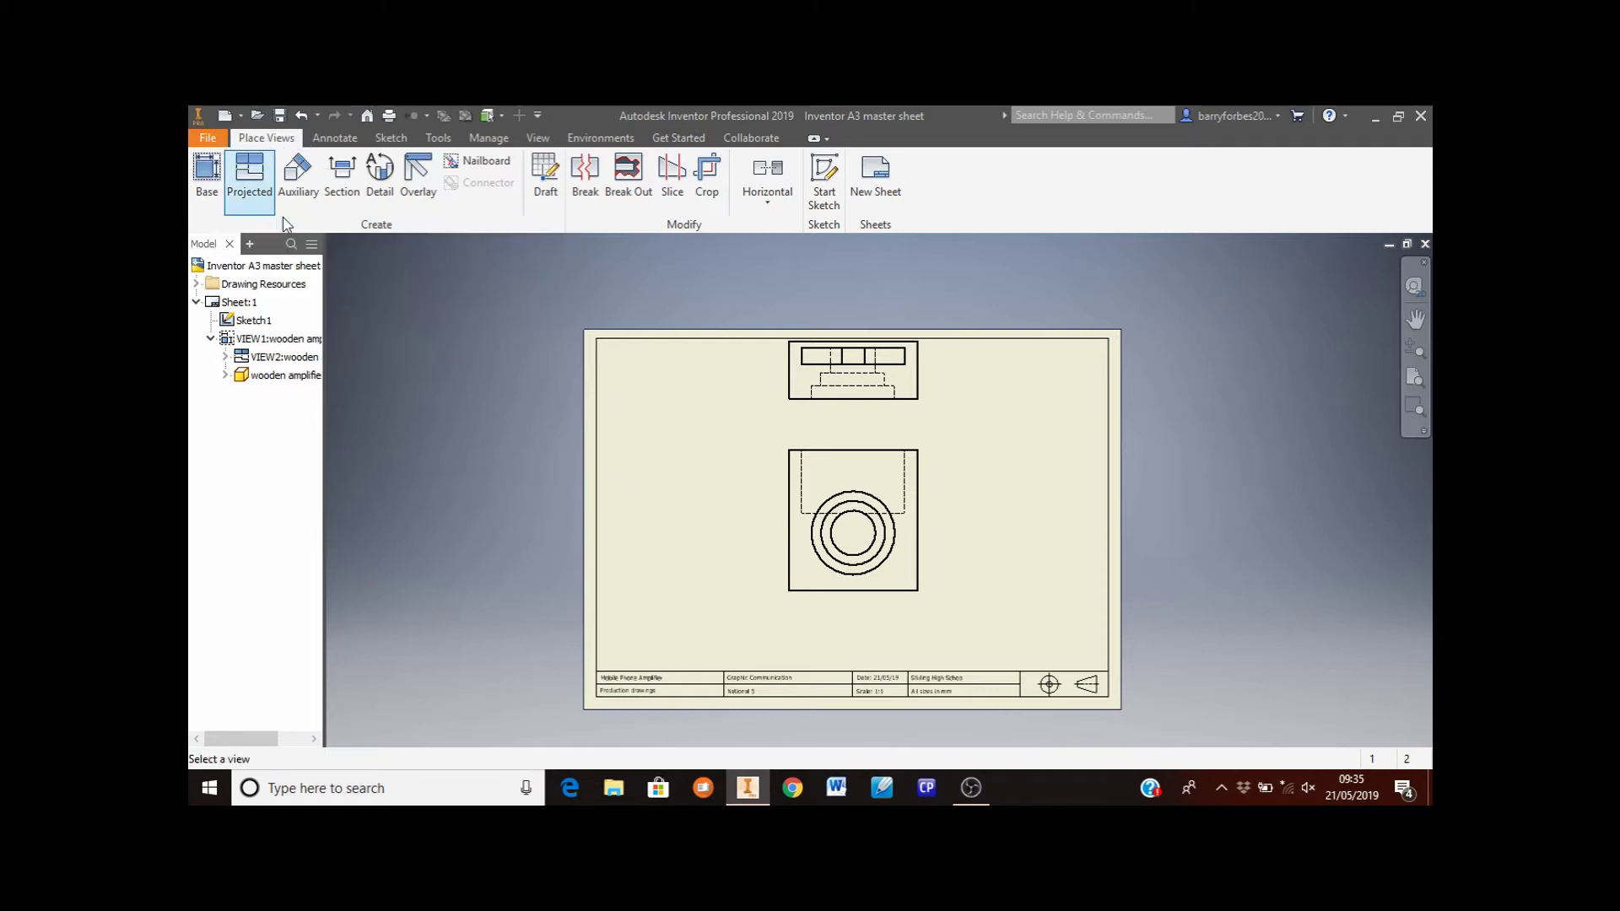
{"action": "left_click", "coordinate": [922, 507]}
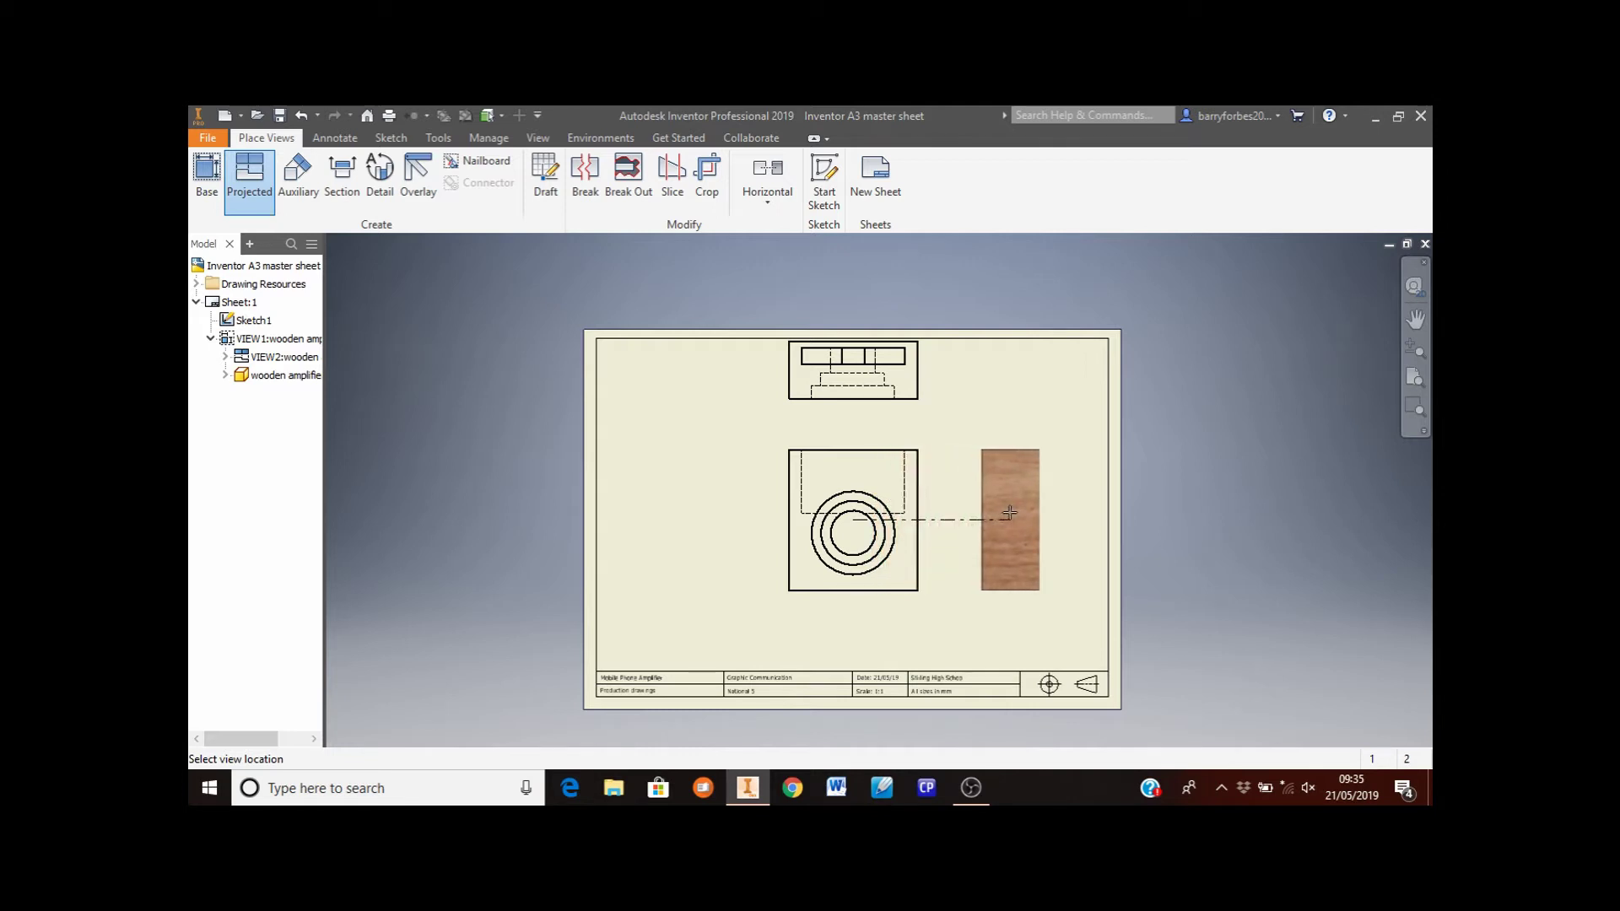
{"action": "left_click", "coordinate": [1010, 513]}
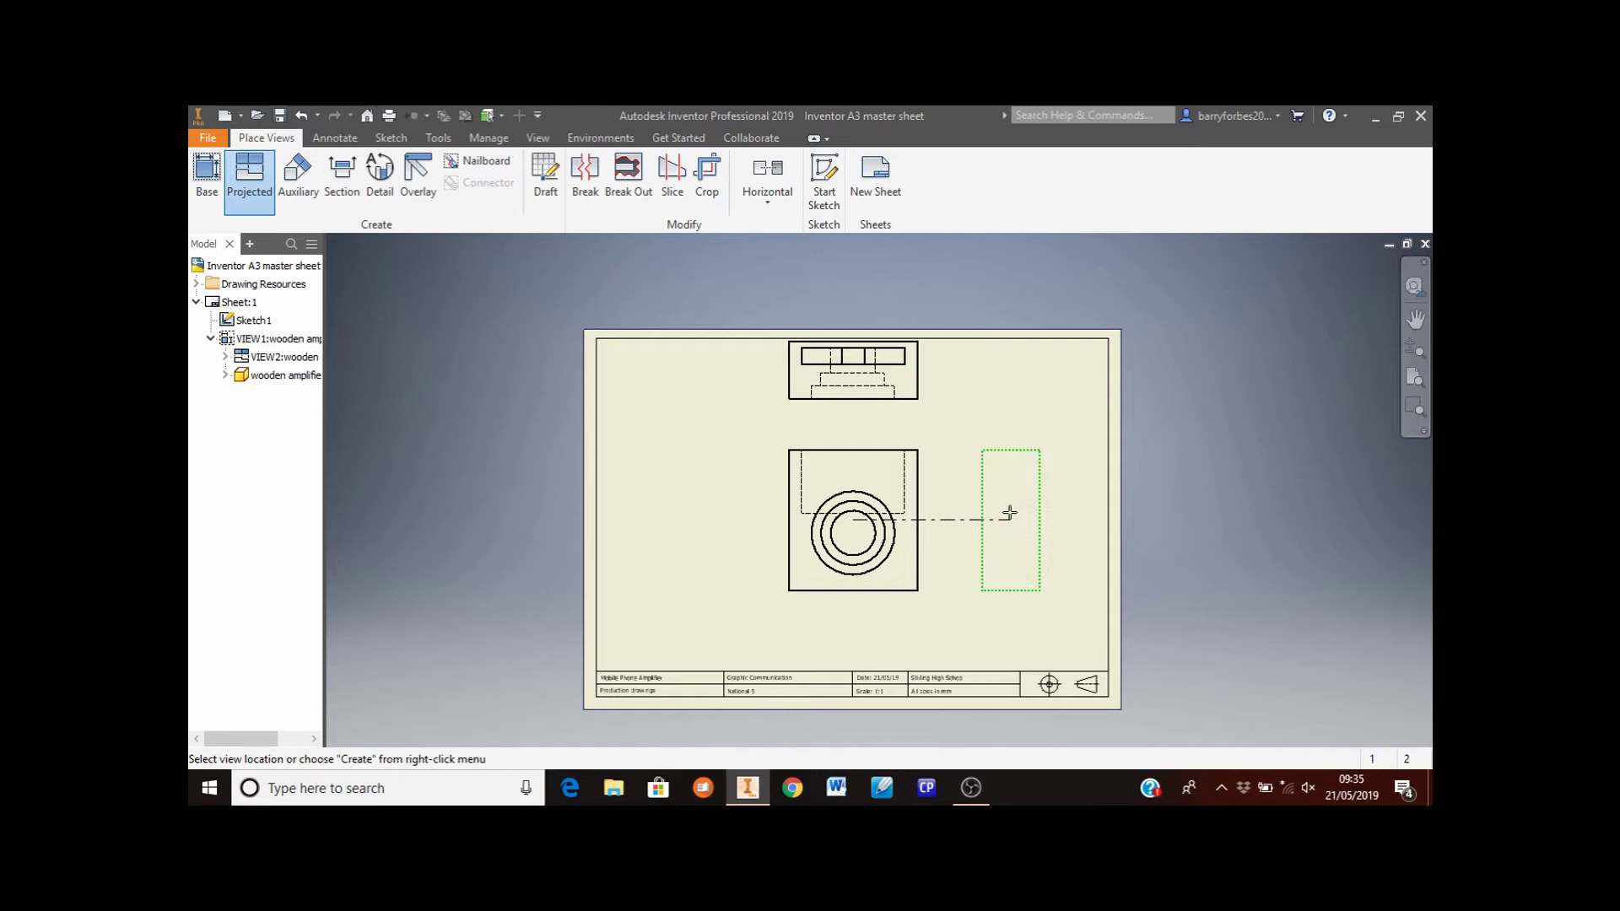
{"action": "right_click", "coordinate": [1012, 516]}
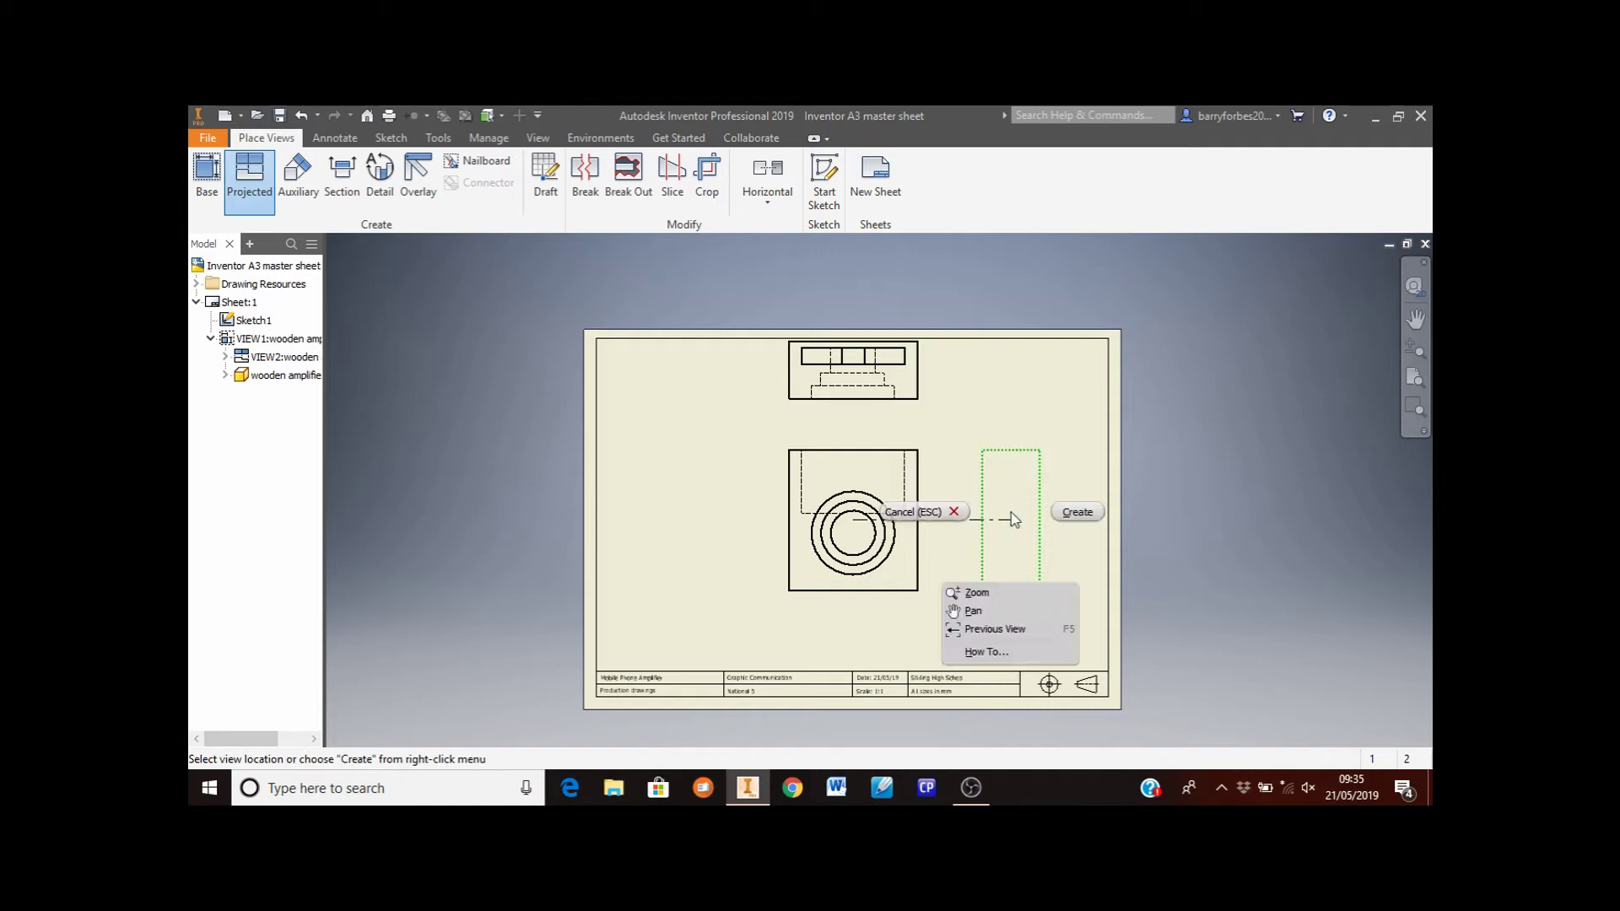
{"action": "left_click", "coordinate": [1073, 512]}
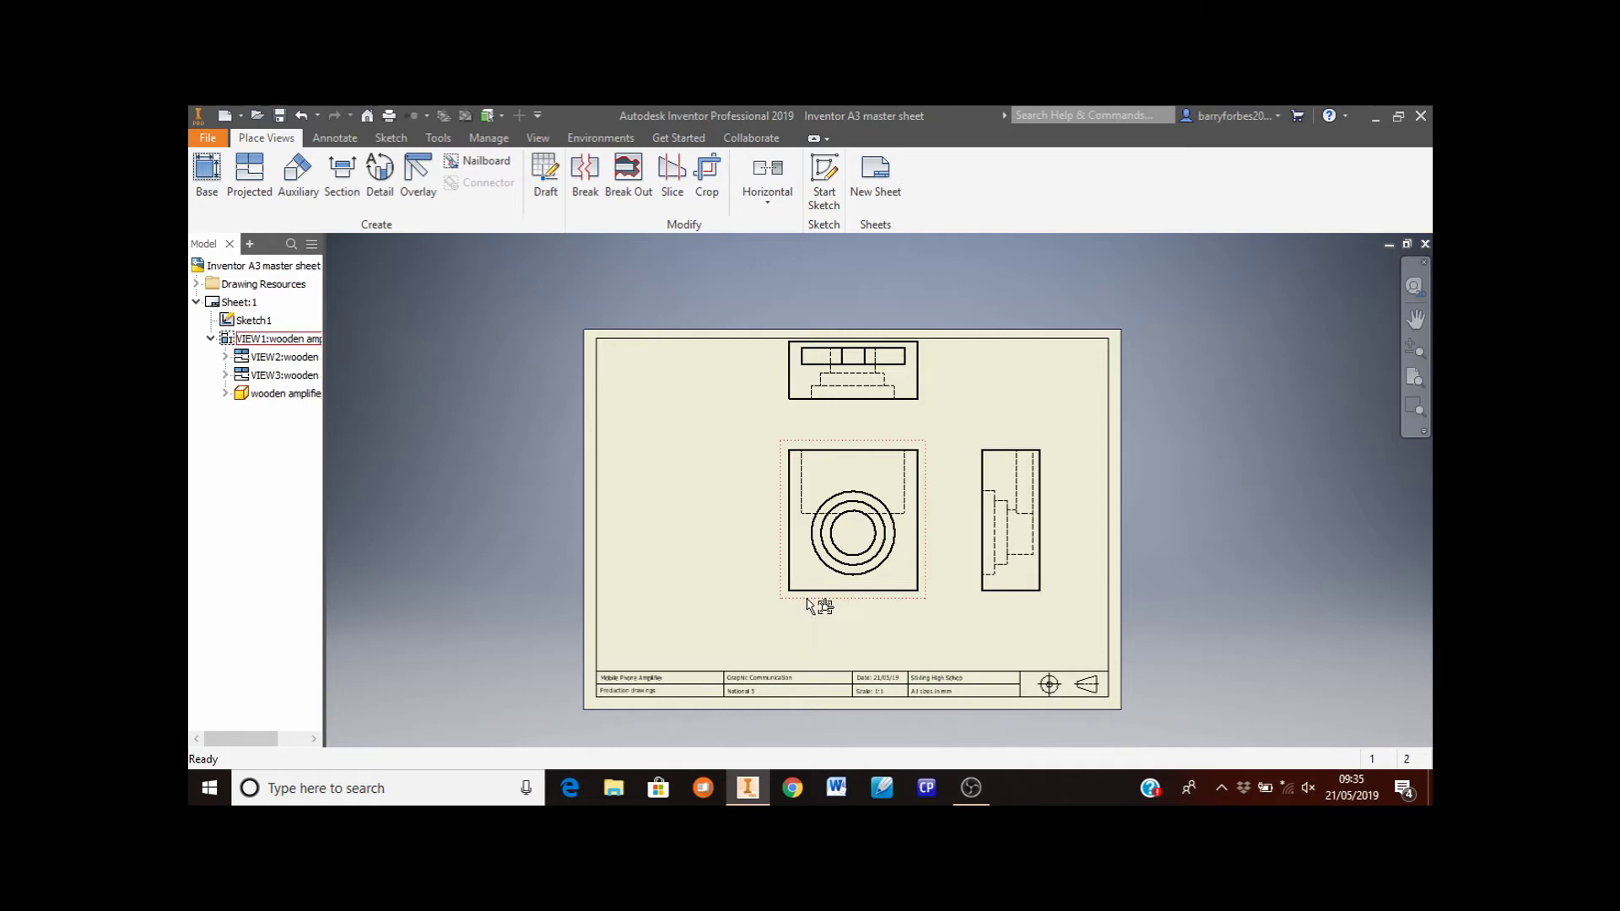
Move the base view to the sheet's lower left and bring the upper and side views closer to it
{"action": "left_click_drag", "start_coordinate": [808, 603], "coordinate": [663, 639]}
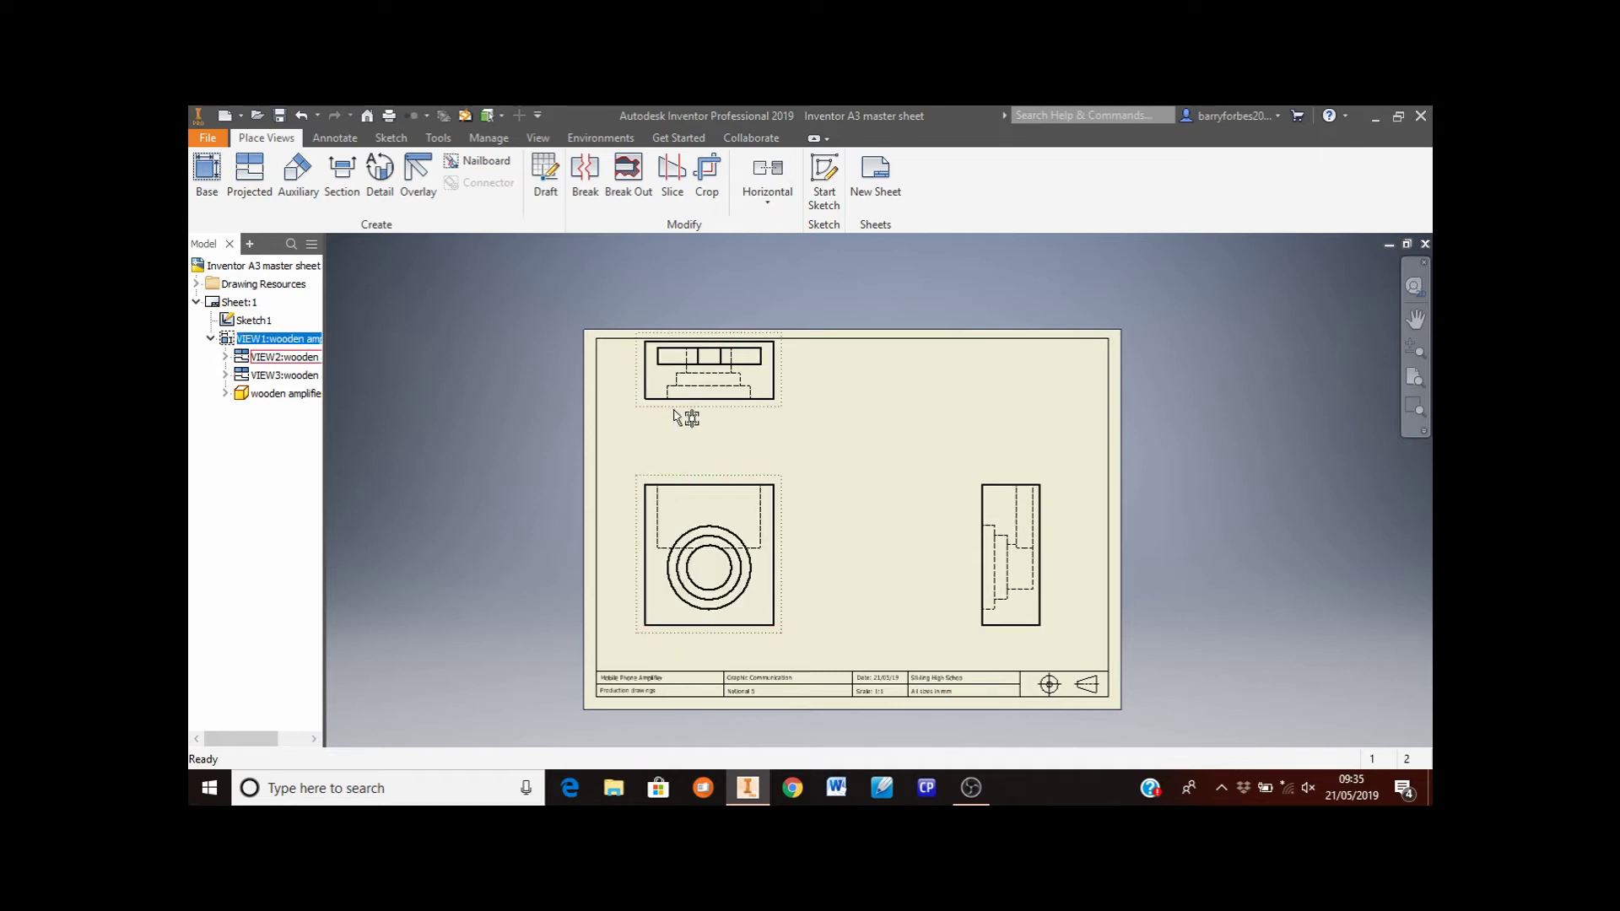
{"action": "left_click_drag", "start_coordinate": [675, 415], "coordinate": [673, 445]}
{"action": "left_click_drag", "start_coordinate": [984, 536], "coordinate": [835, 549]}
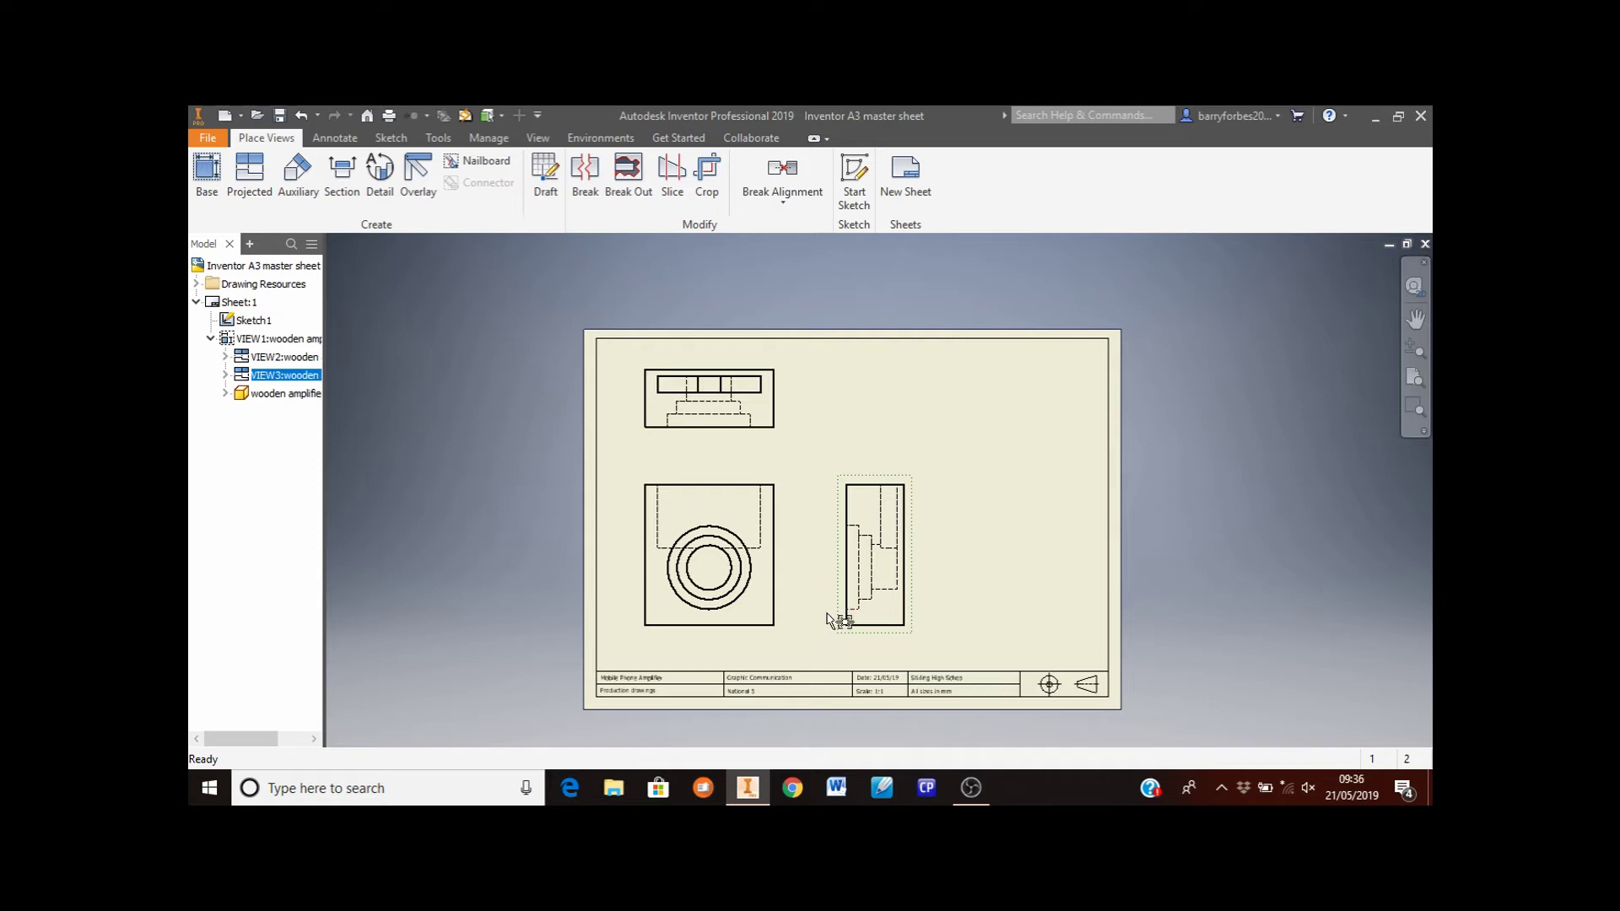
Add a centre mark to the outermost of the concentric circles in the base view
{"action": "scroll", "coordinate": [690, 617], "scroll_direction": "up", "scroll_amount": 4}
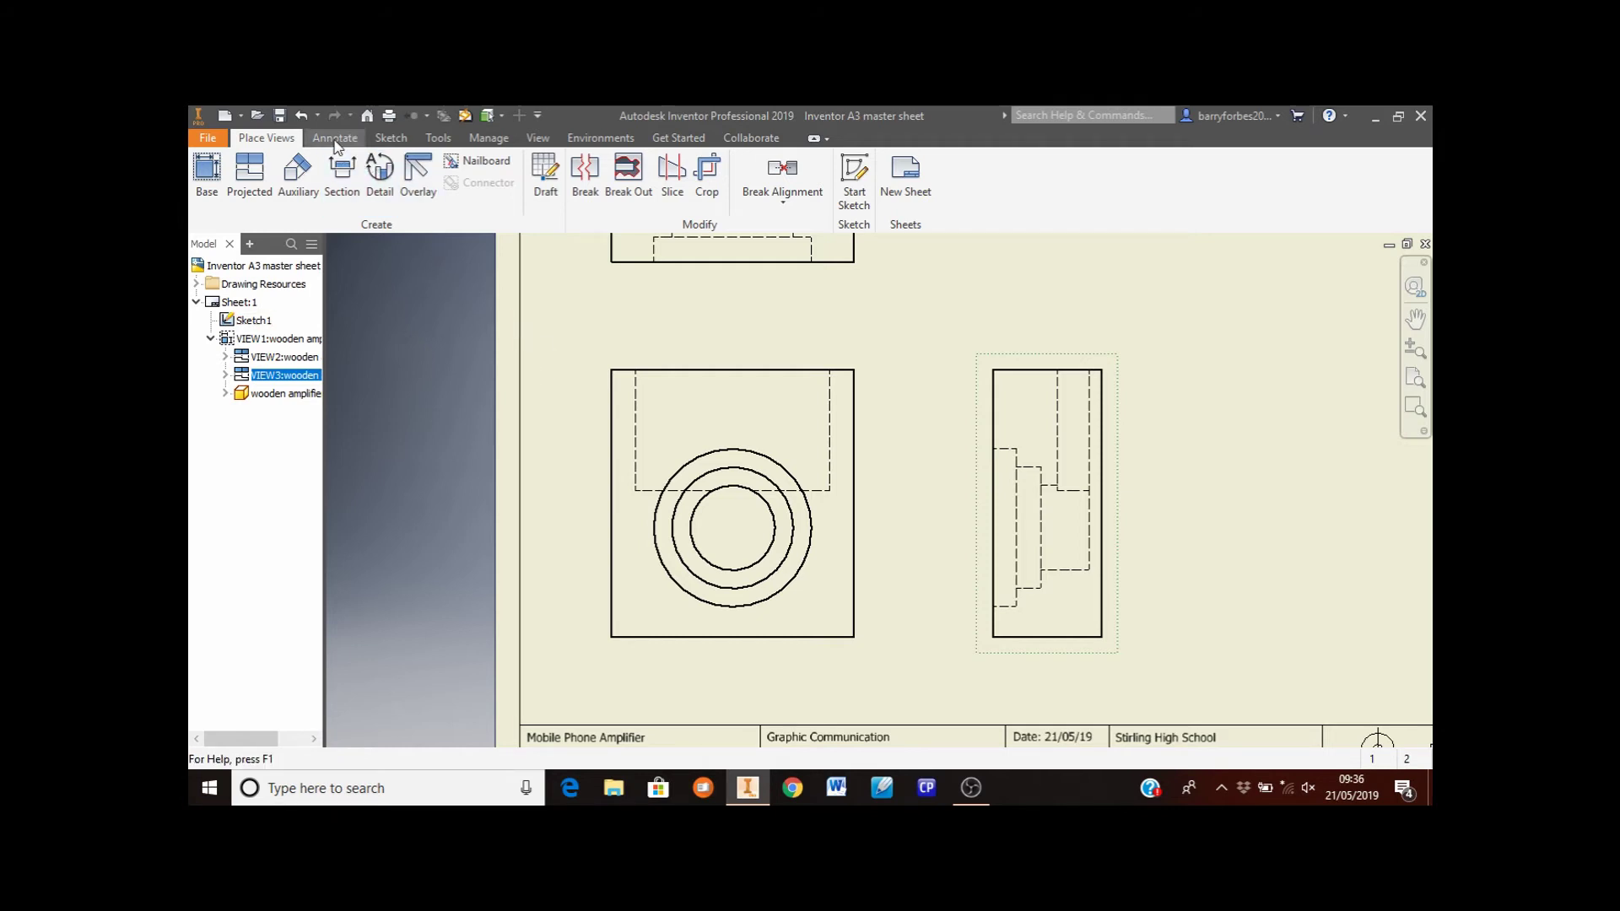
{"action": "left_click", "coordinate": [335, 139]}
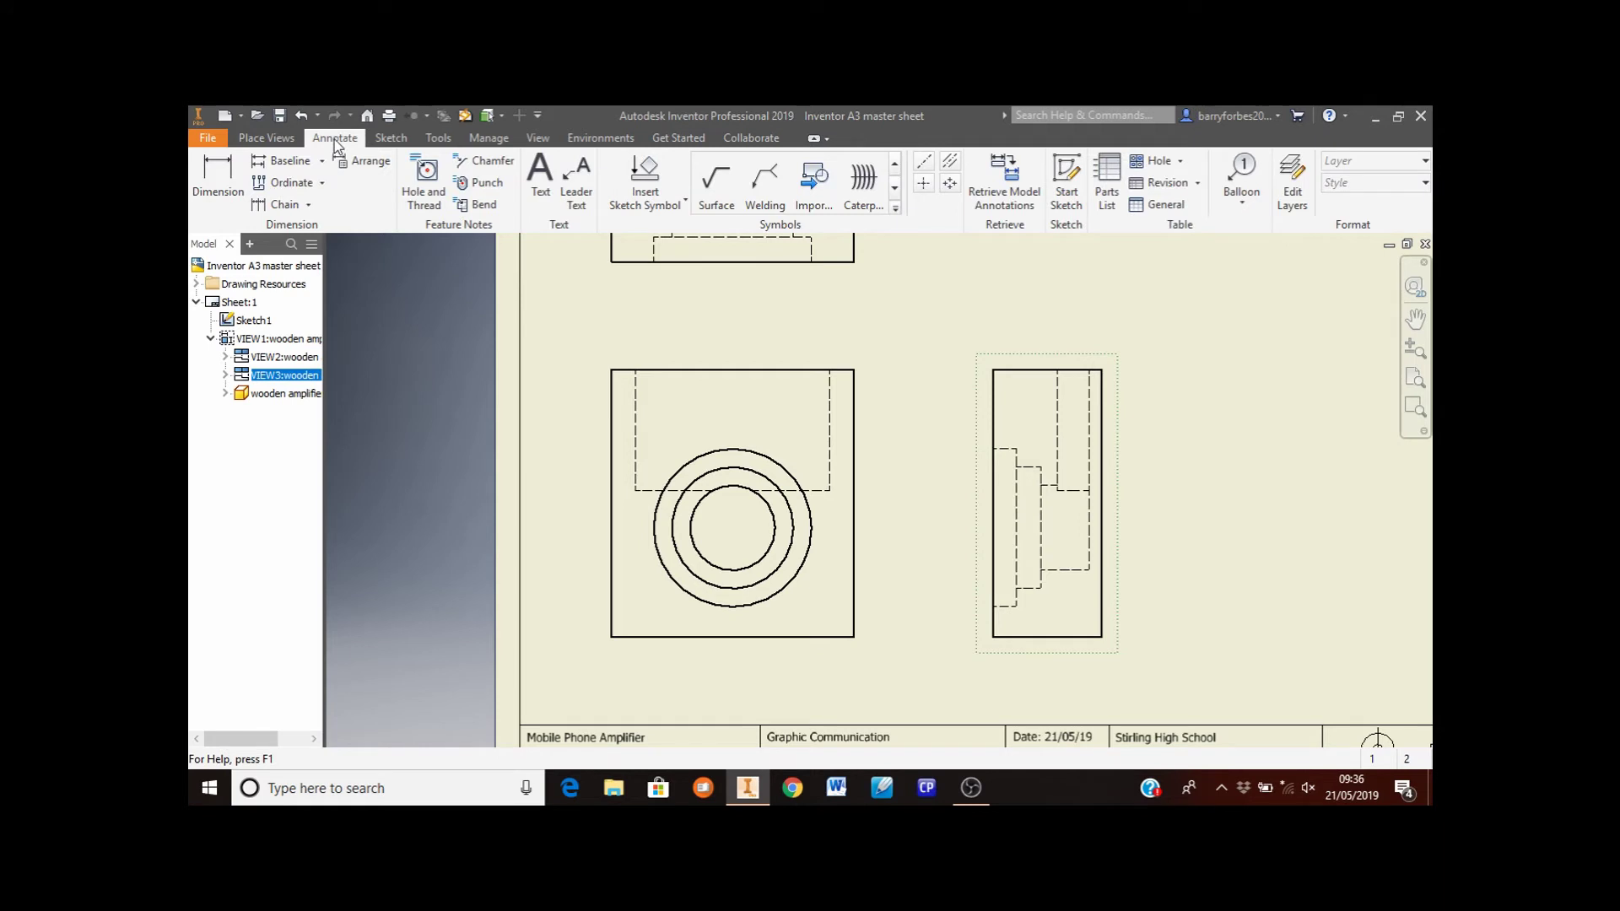
{"action": "left_click", "coordinate": [924, 185]}
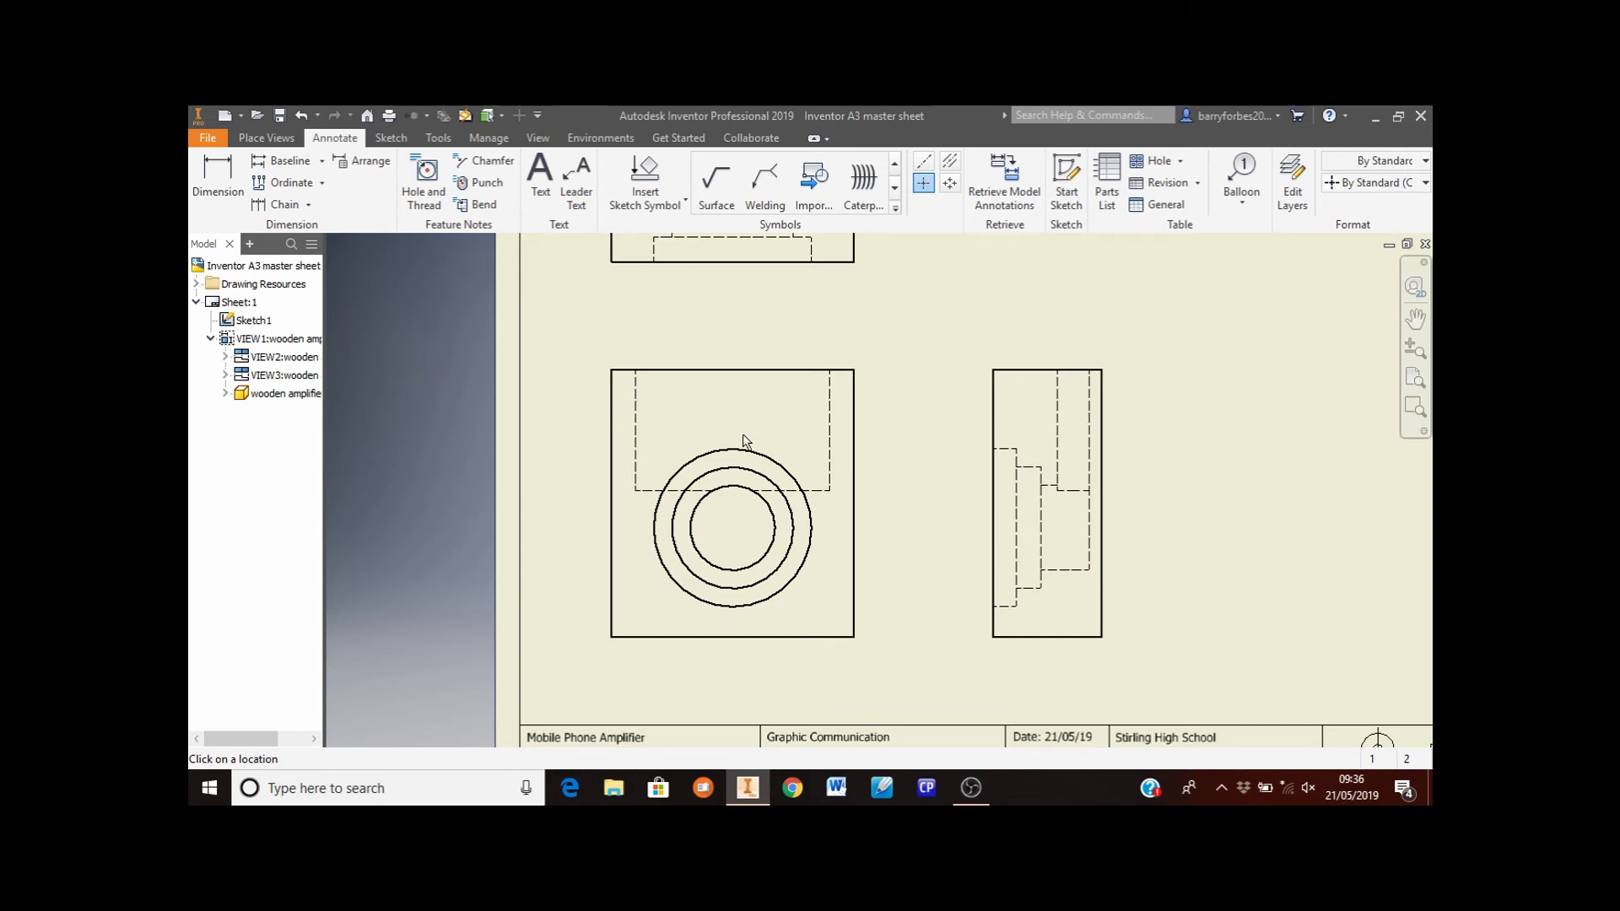
{"action": "left_click", "coordinate": [701, 457]}
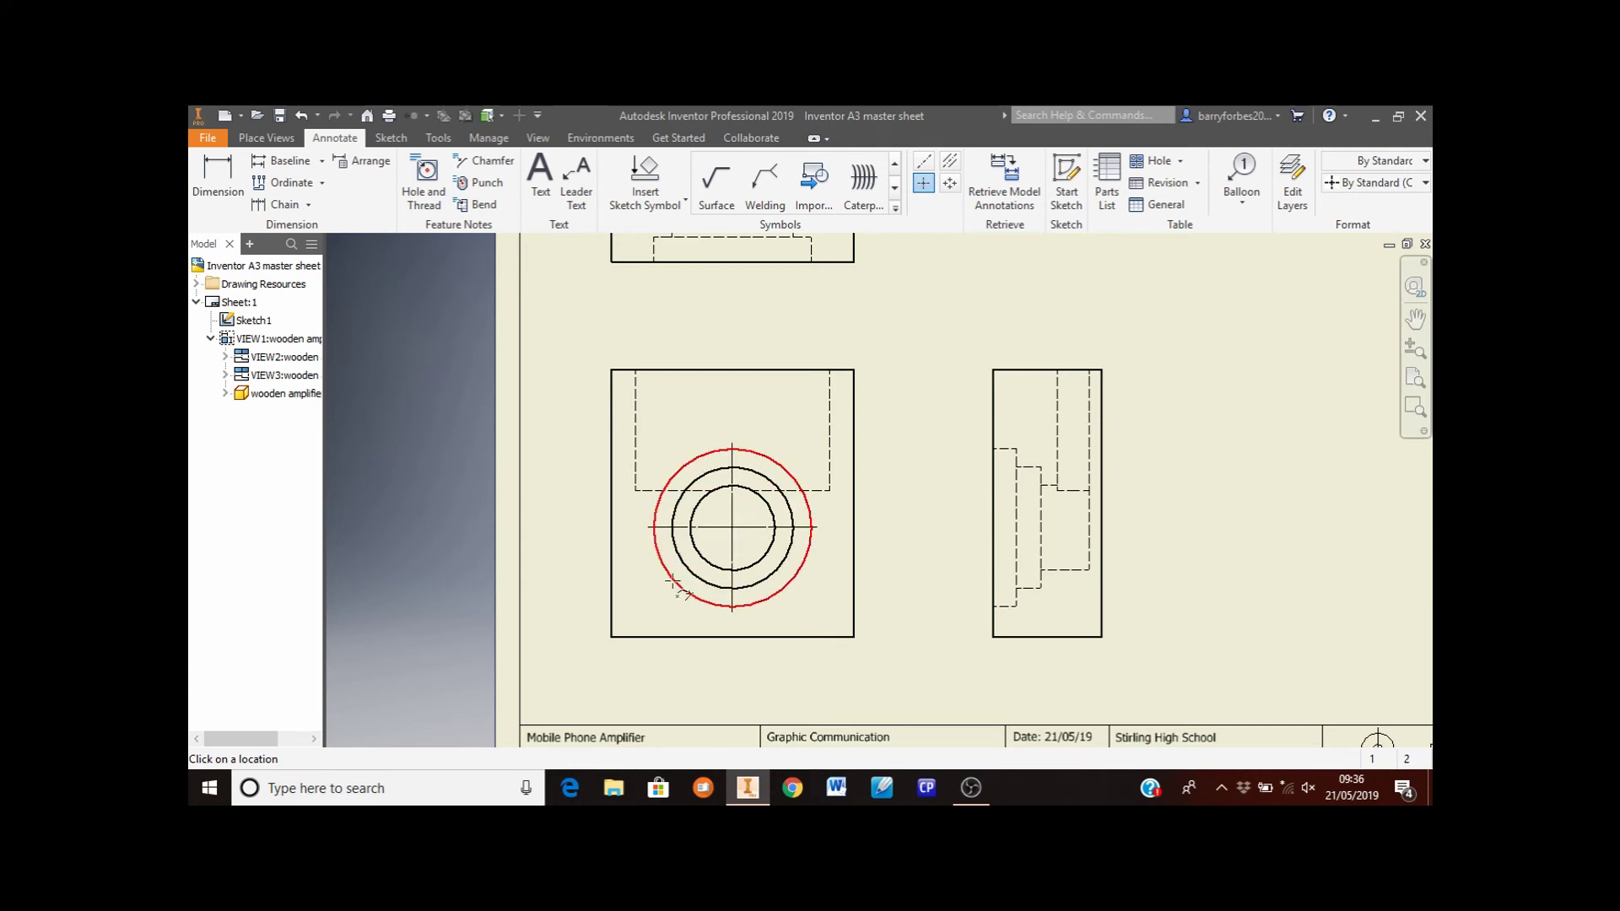
Add centreline bisectors between the hidden edges of the widest recess in the upper view and the side view
{"action": "middle_click_drag", "start_coordinate": [933, 490], "coordinate": [908, 598]}
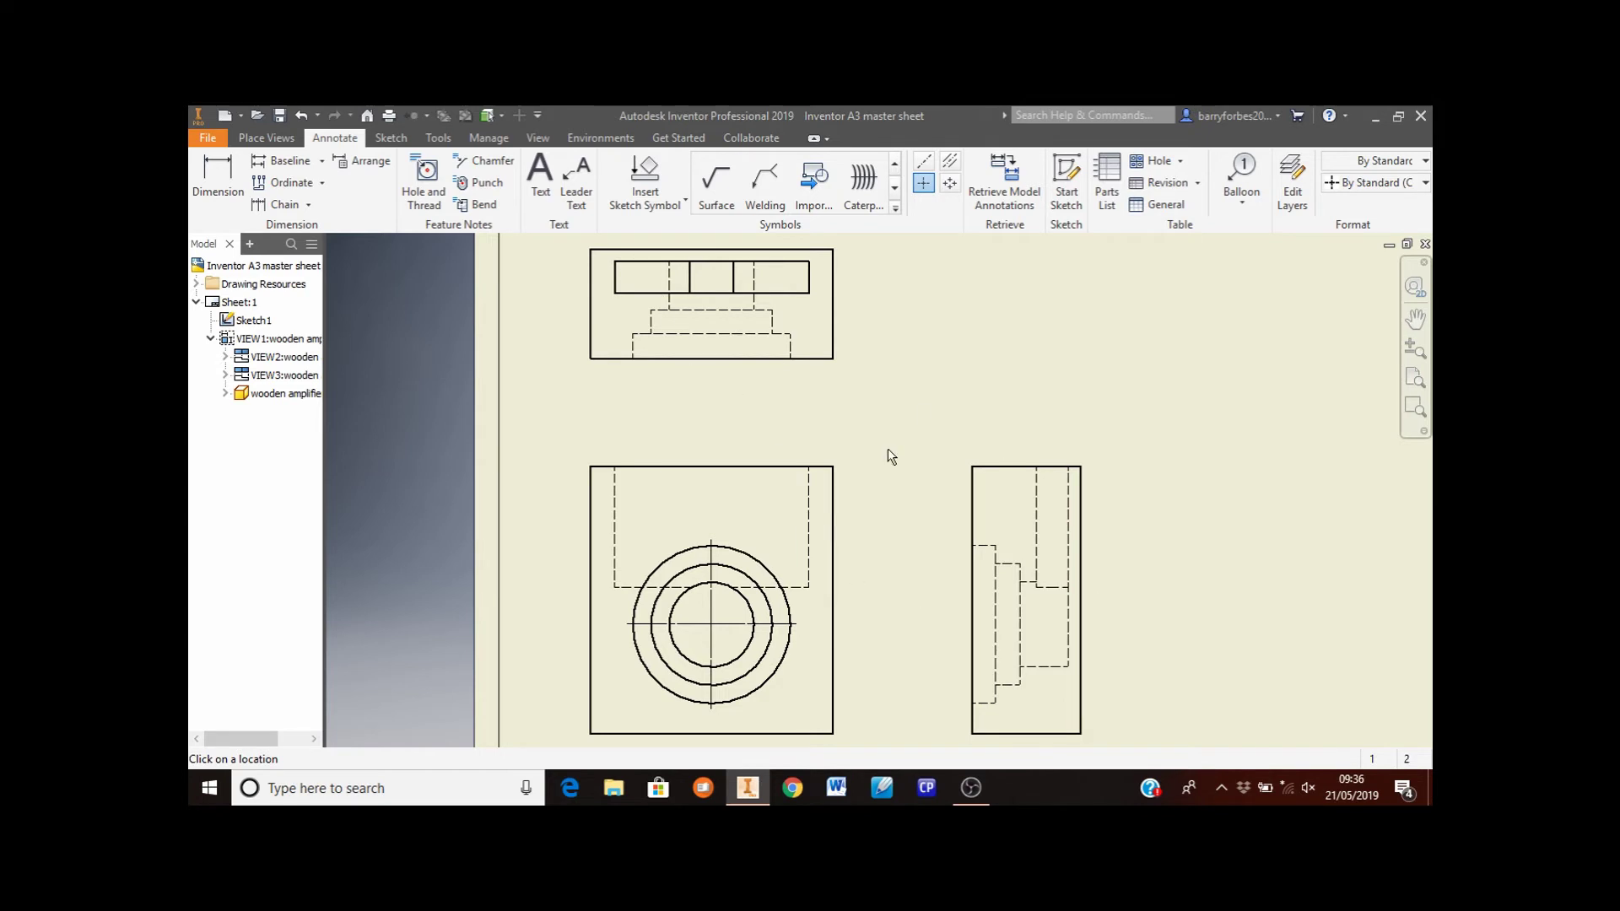
{"action": "left_click", "coordinate": [950, 164]}
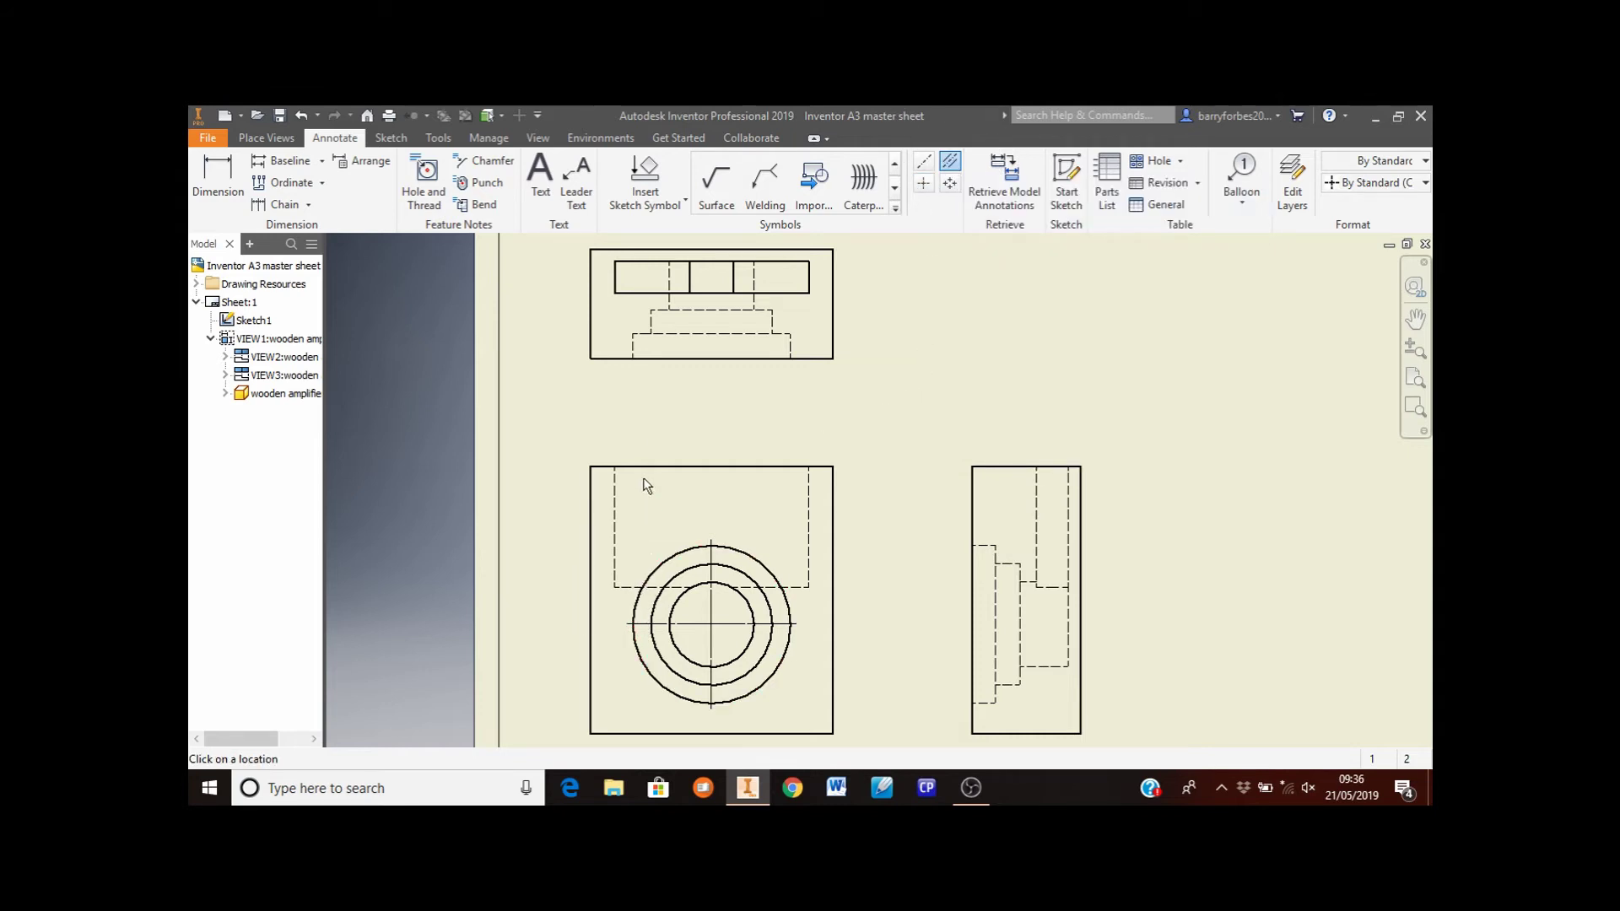
{"action": "left_click", "coordinate": [632, 345]}
{"action": "left_click", "coordinate": [788, 346]}
{"action": "left_click", "coordinate": [981, 547]}
{"action": "left_click", "coordinate": [983, 701]}
{"action": "key", "text": "Escape"}
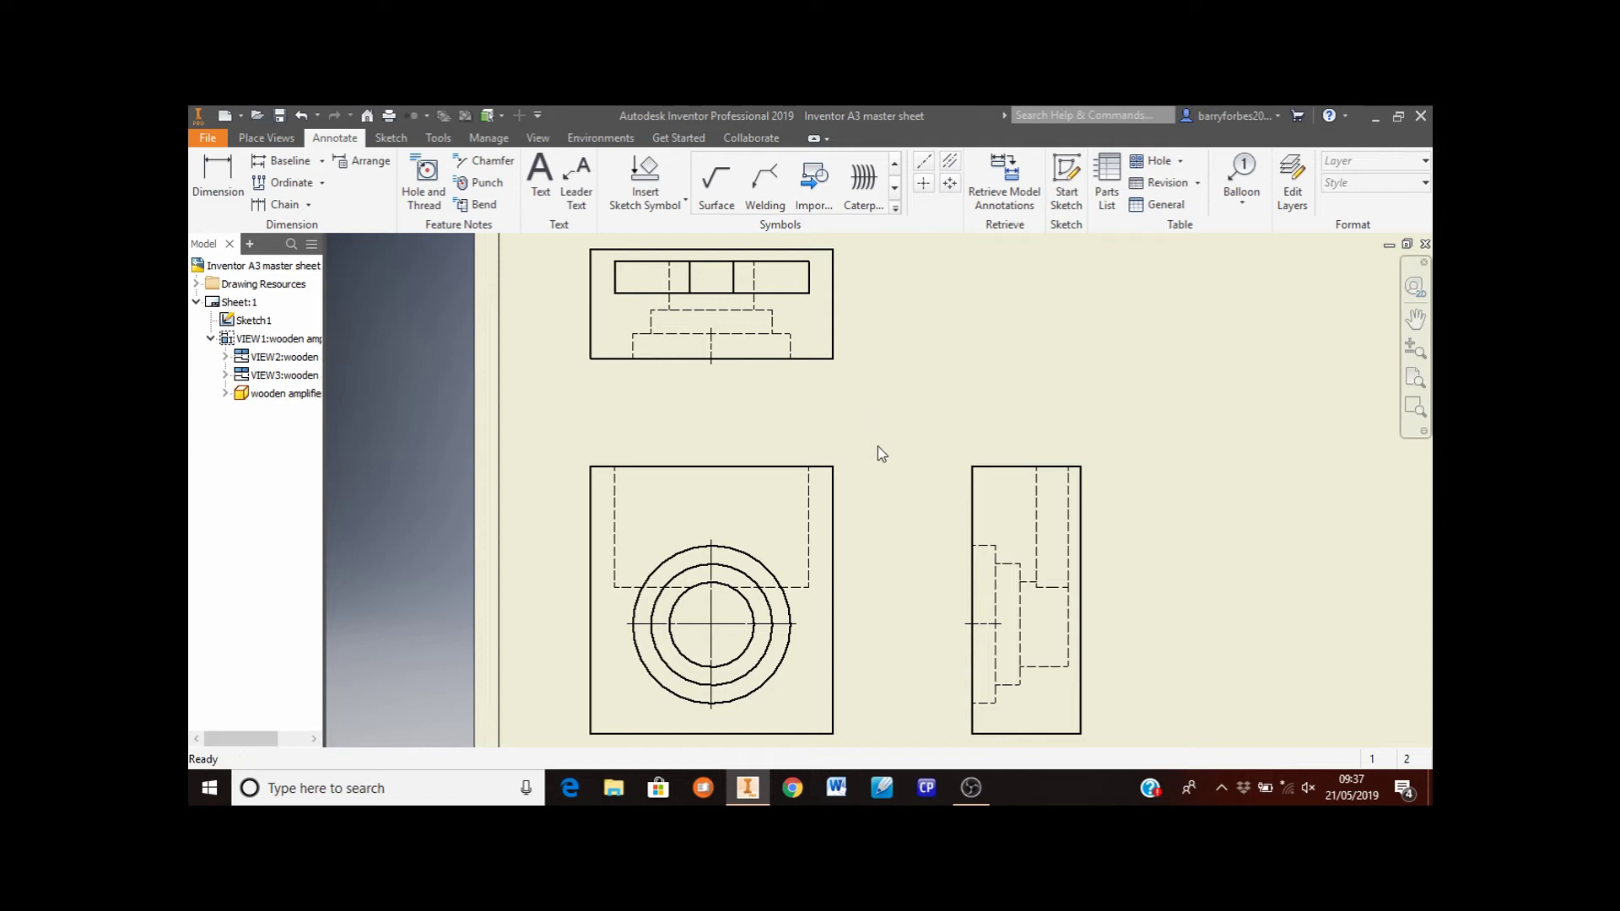
Extend the recess centrelines in the upper view and the side view across the full depth of the recesses
{"action": "left_click", "coordinate": [712, 330]}
{"action": "left_click_drag", "start_coordinate": [712, 328], "coordinate": [724, 254]}
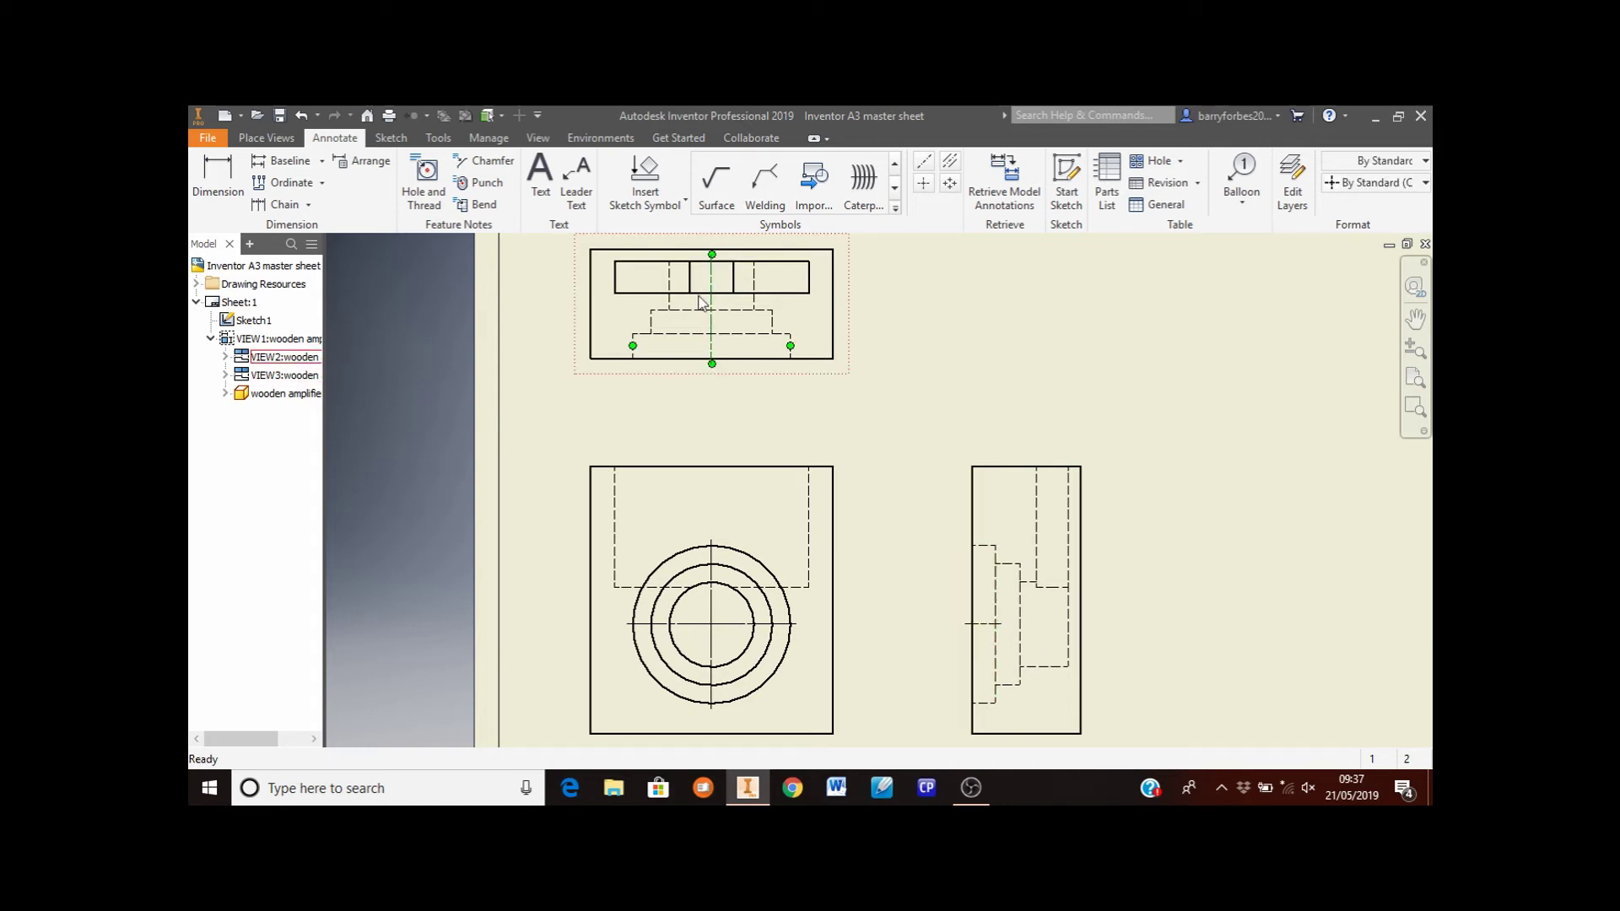
{"action": "left_click_drag", "start_coordinate": [1001, 623], "coordinate": [1076, 628]}
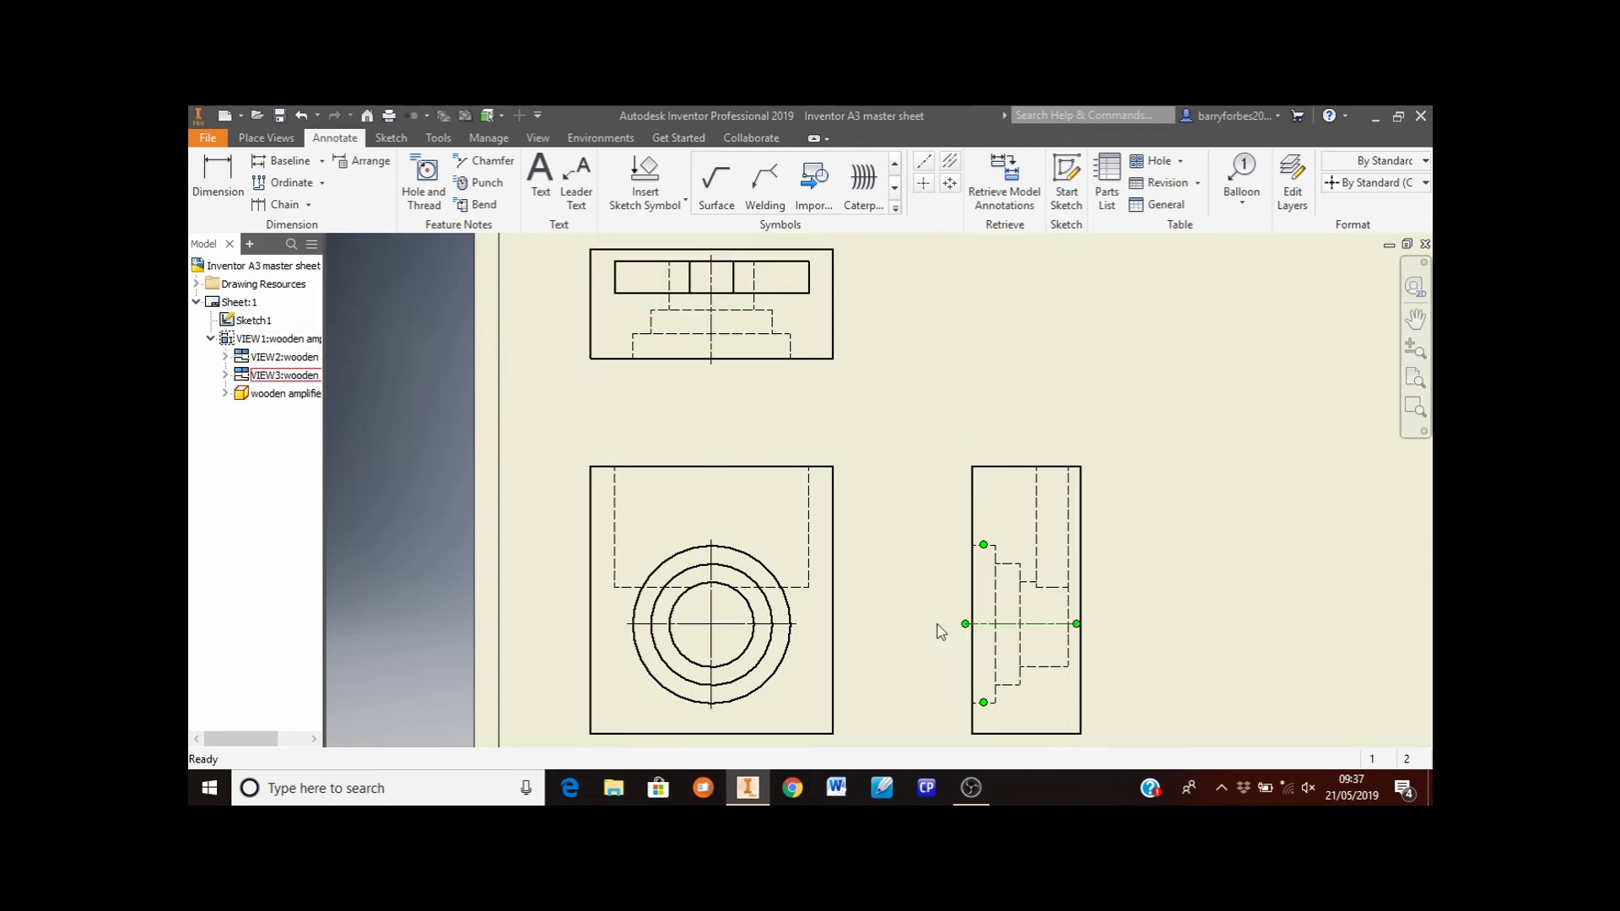
{"action": "left_click", "coordinate": [974, 626]}
Add the text label "Plan" beneath the upper view
{"action": "left_click", "coordinate": [542, 196]}
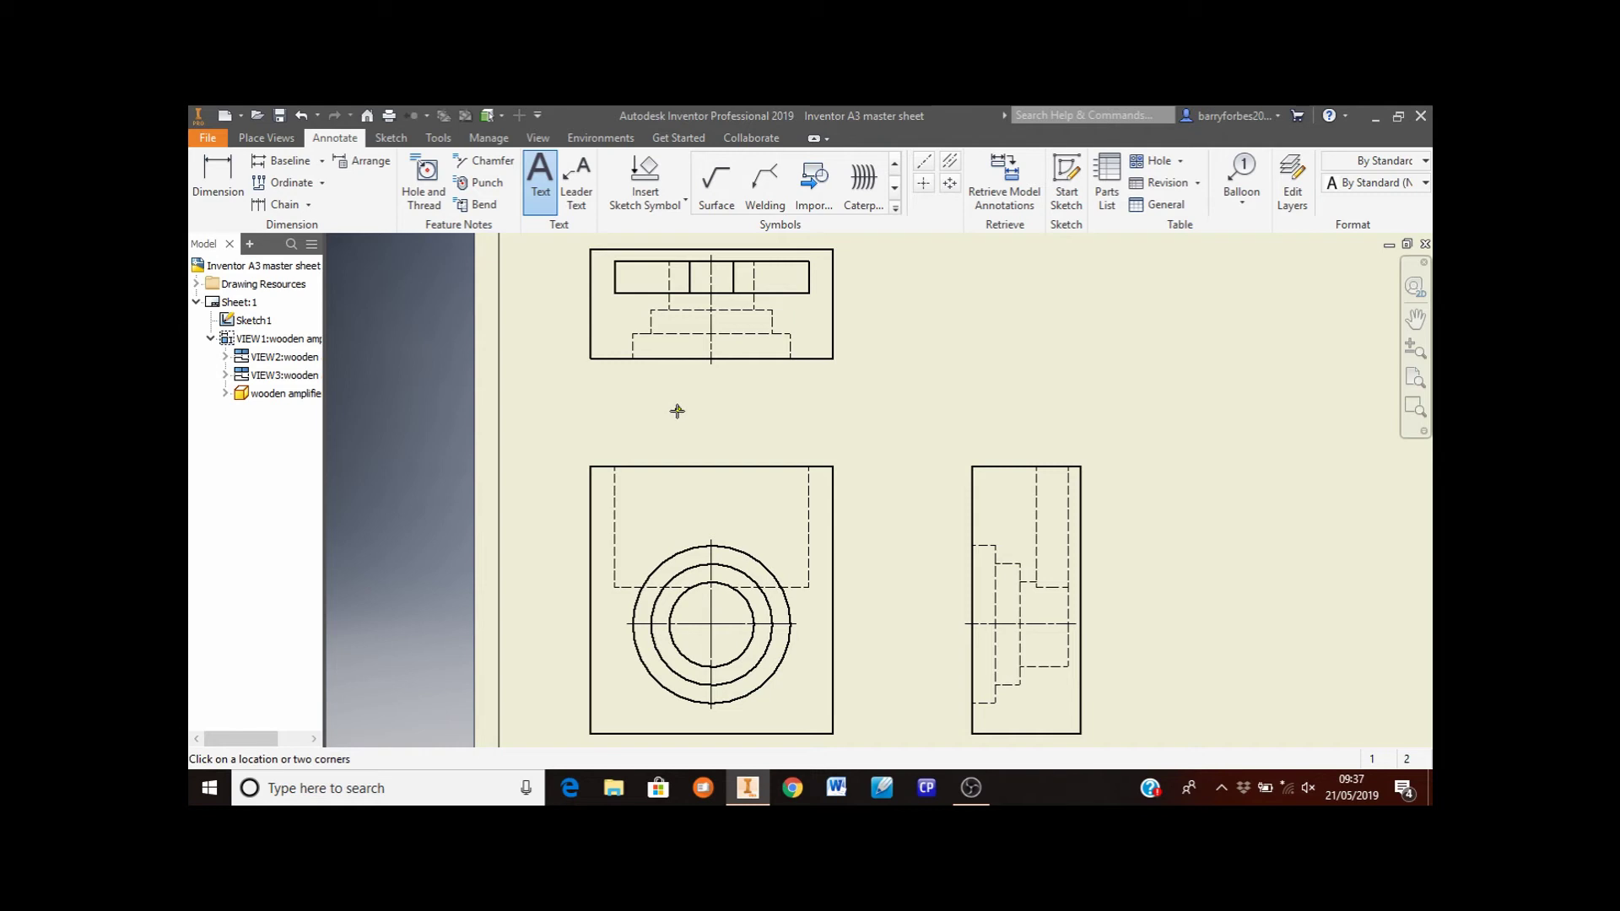
{"action": "left_click", "coordinate": [676, 411]}
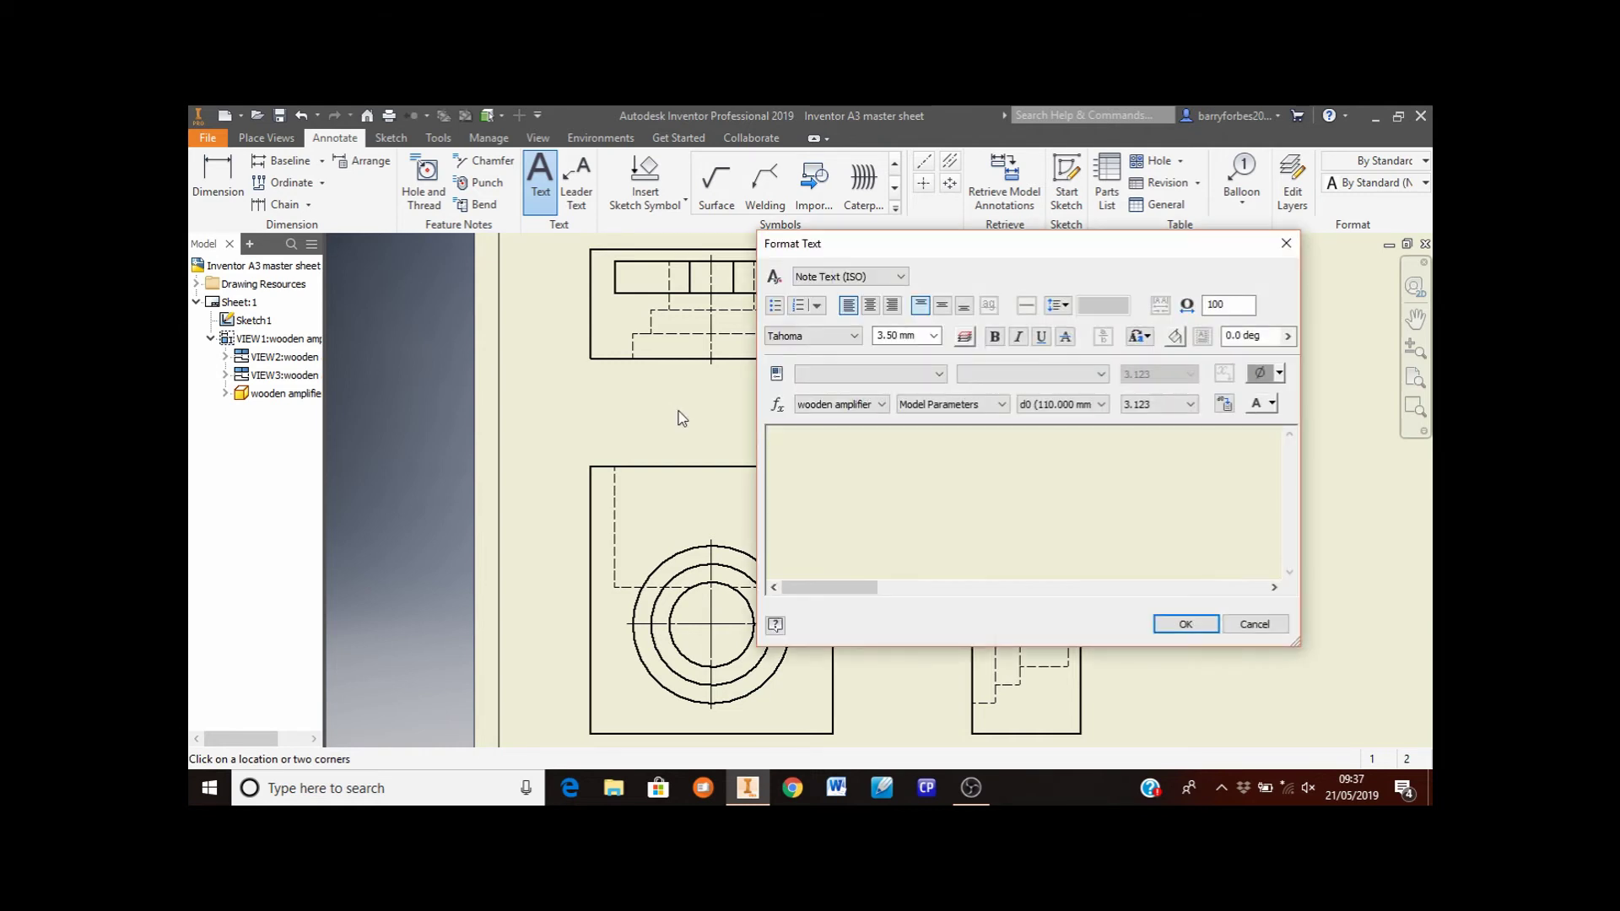
{"action": "type", "text": "Plan"}
{"action": "left_click", "coordinate": [1185, 624]}
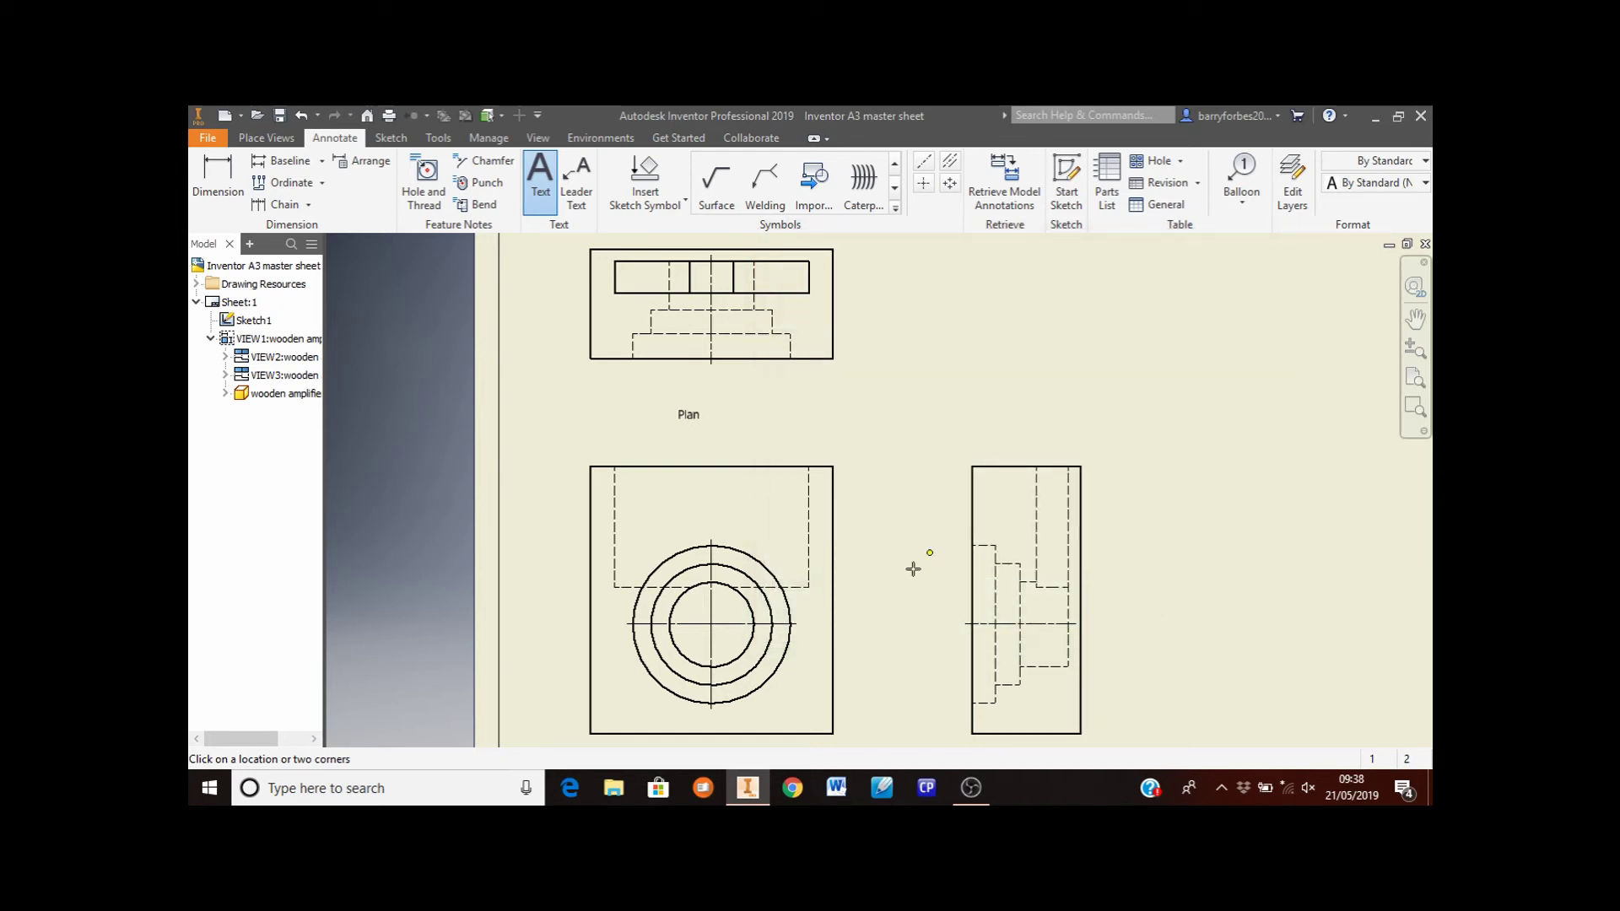
Add the text label "Elevation" beneath the base view, above the title block
{"action": "middle_click_drag", "start_coordinate": [897, 640], "coordinate": [900, 482]}
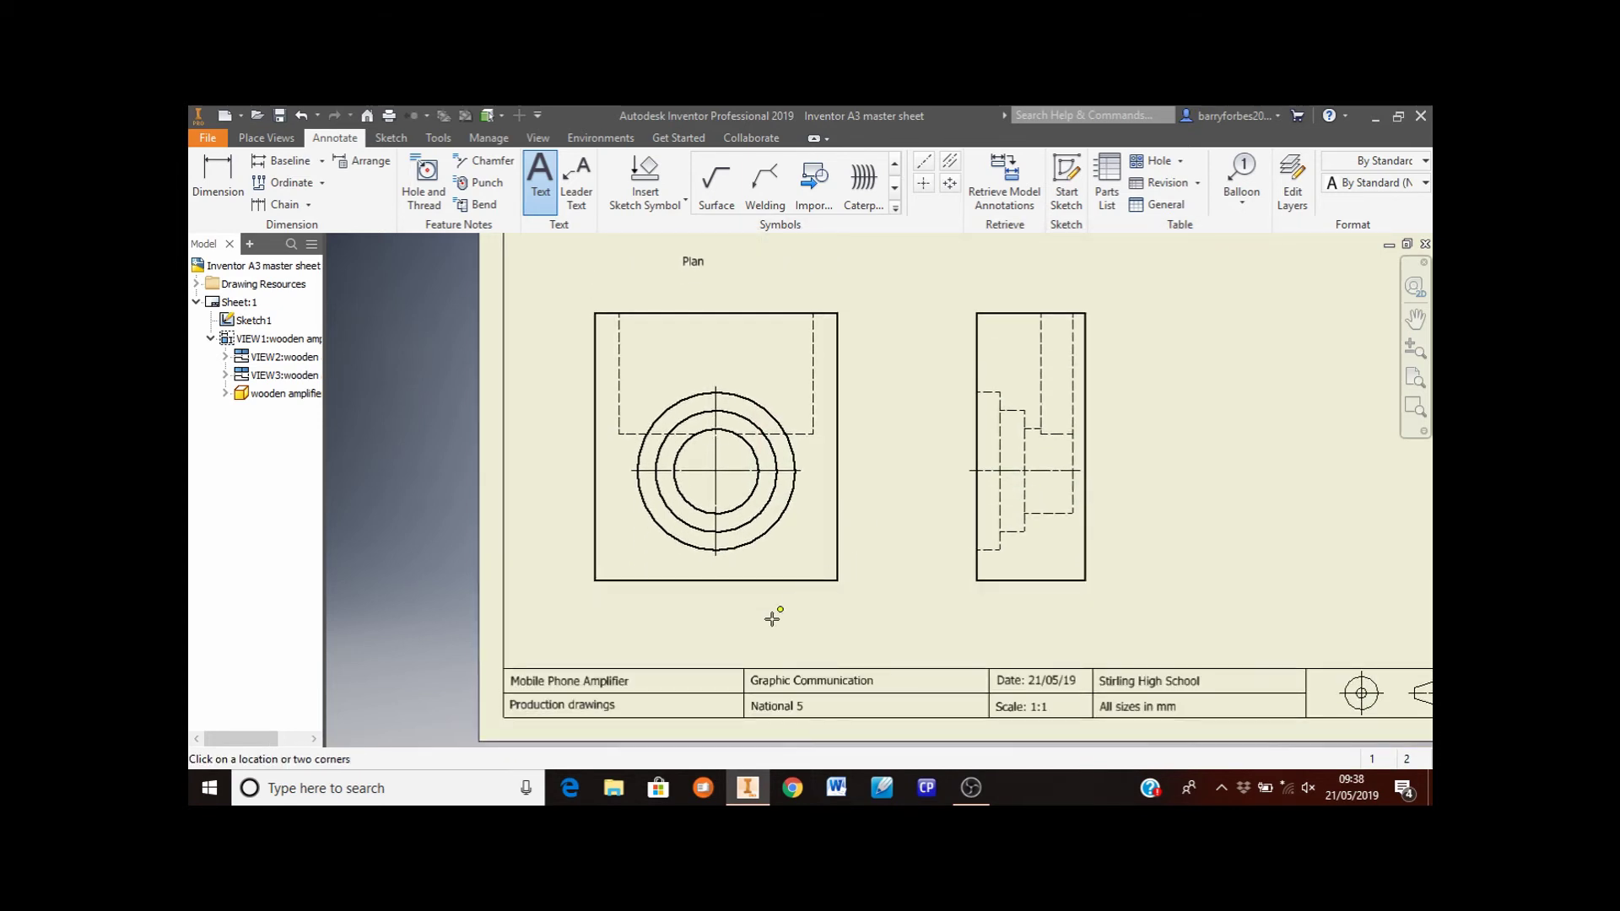
{"action": "left_click", "coordinate": [671, 642]}
{"action": "type", "text": "Ele"}
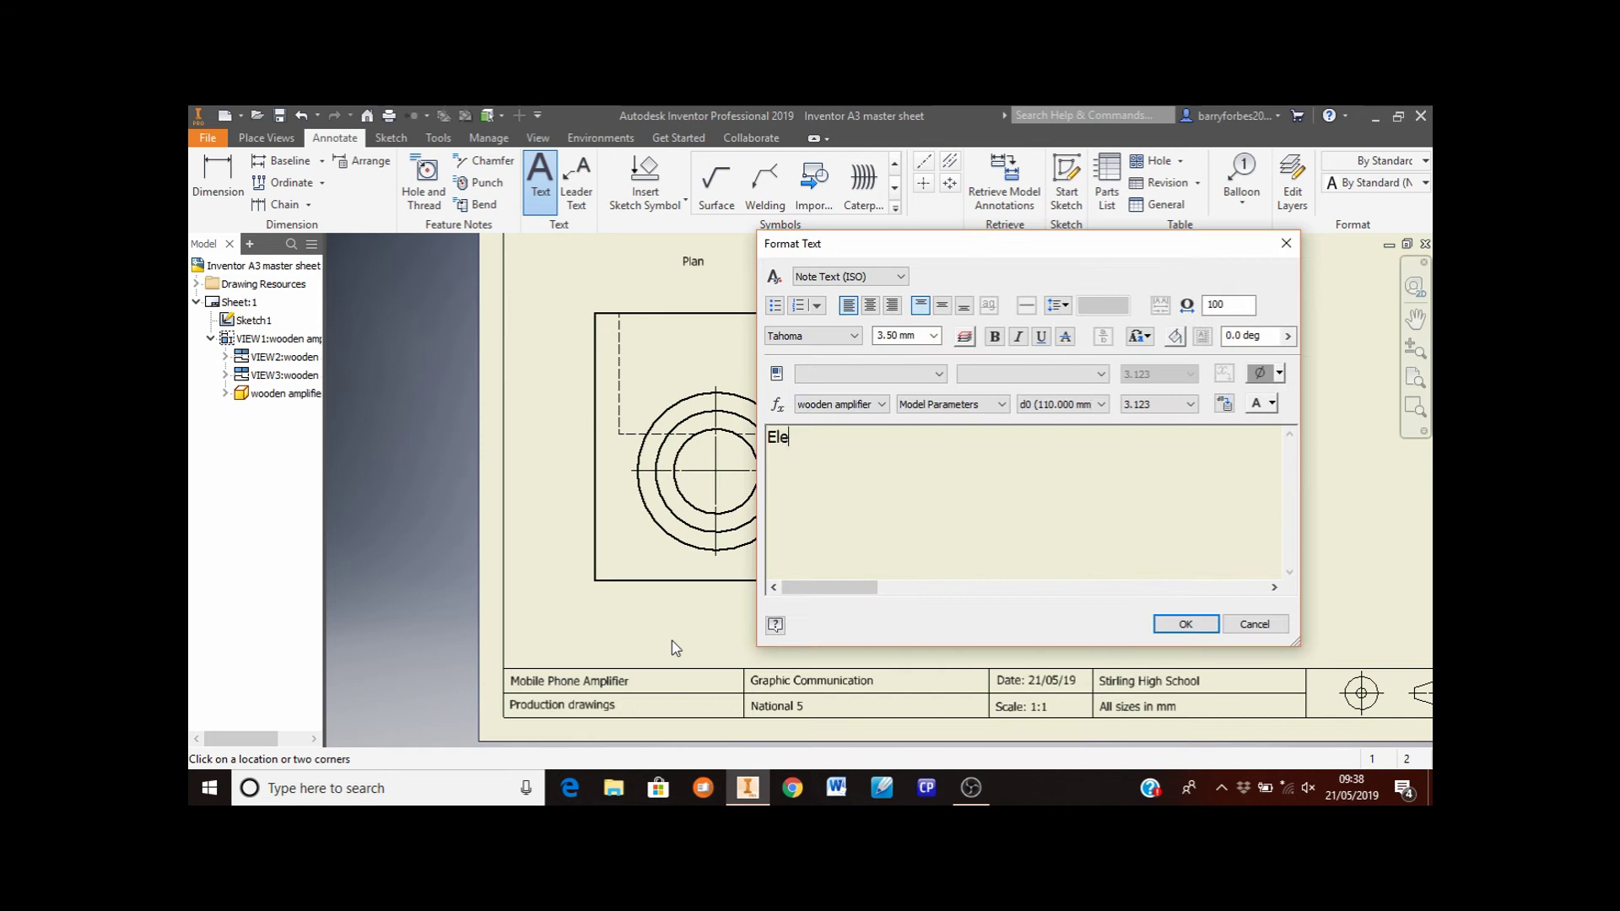
{"action": "type", "text": "vation"}
{"action": "left_click", "coordinate": [1183, 625]}
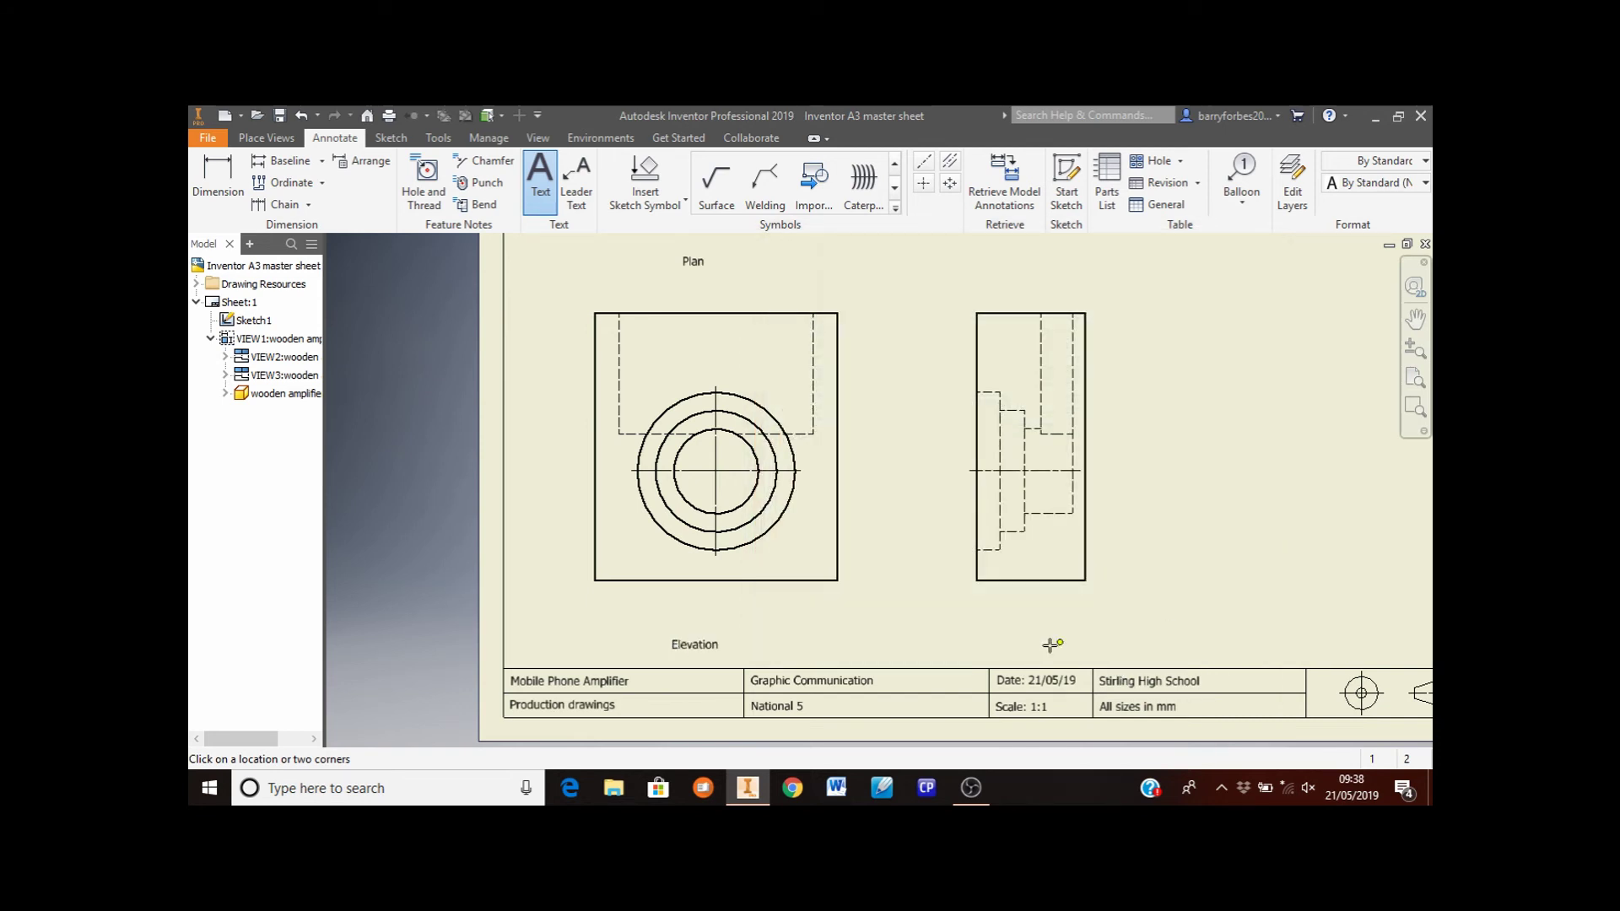
Add the text label "End Elevation" beneath the side view and finish placing text
{"action": "left_click", "coordinate": [995, 647]}
{"action": "type", "text": "End Elevation"}
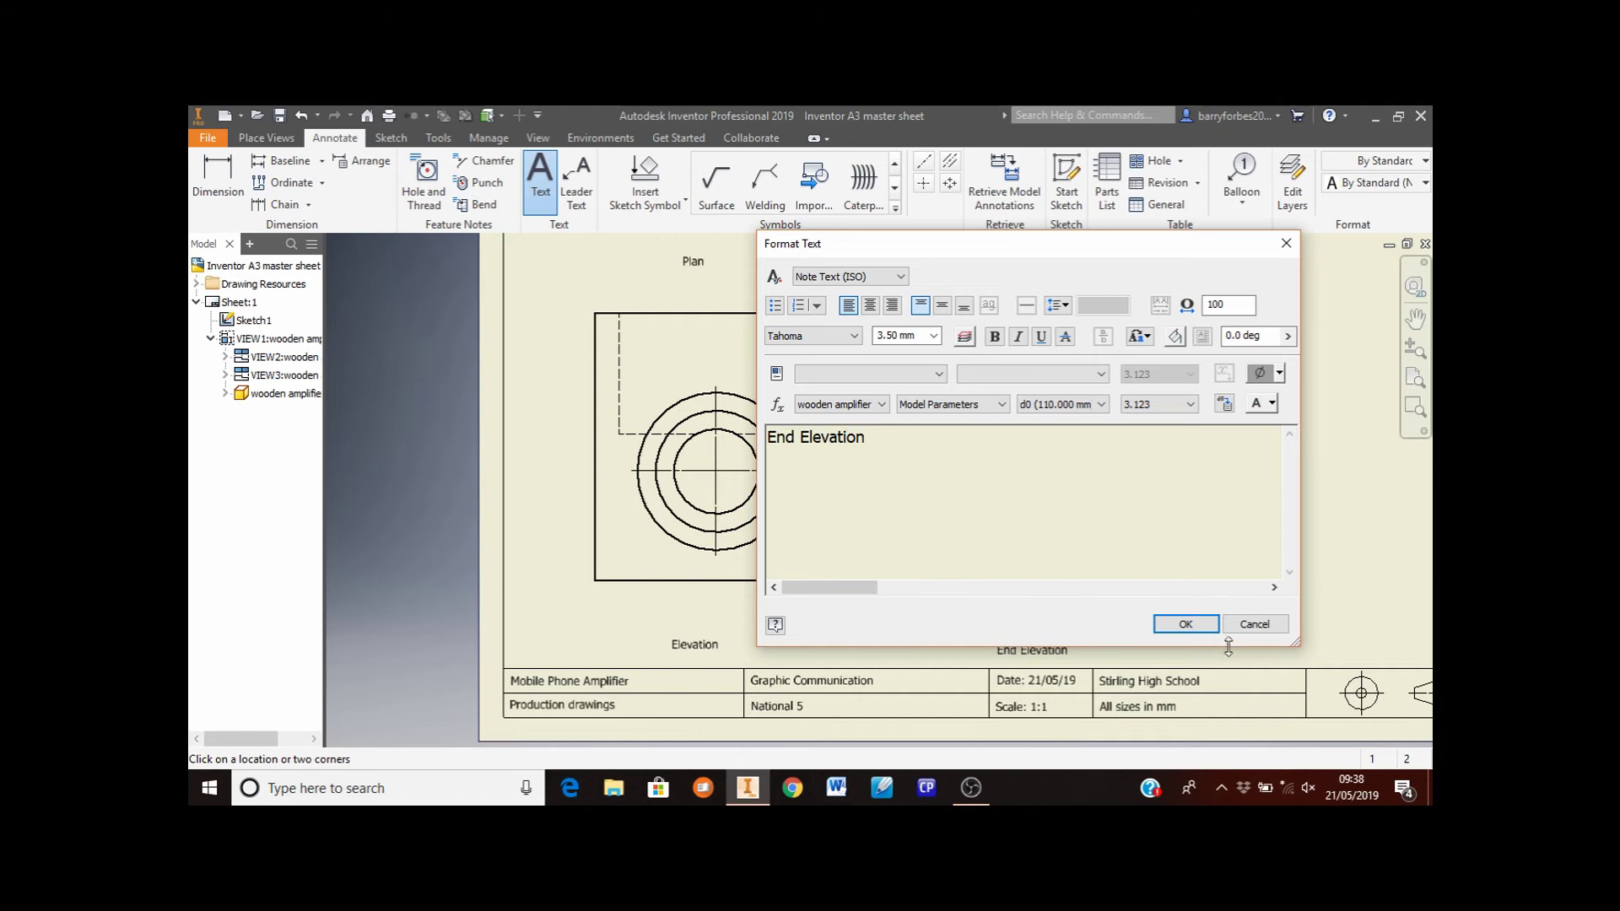
{"action": "left_click", "coordinate": [1187, 624]}
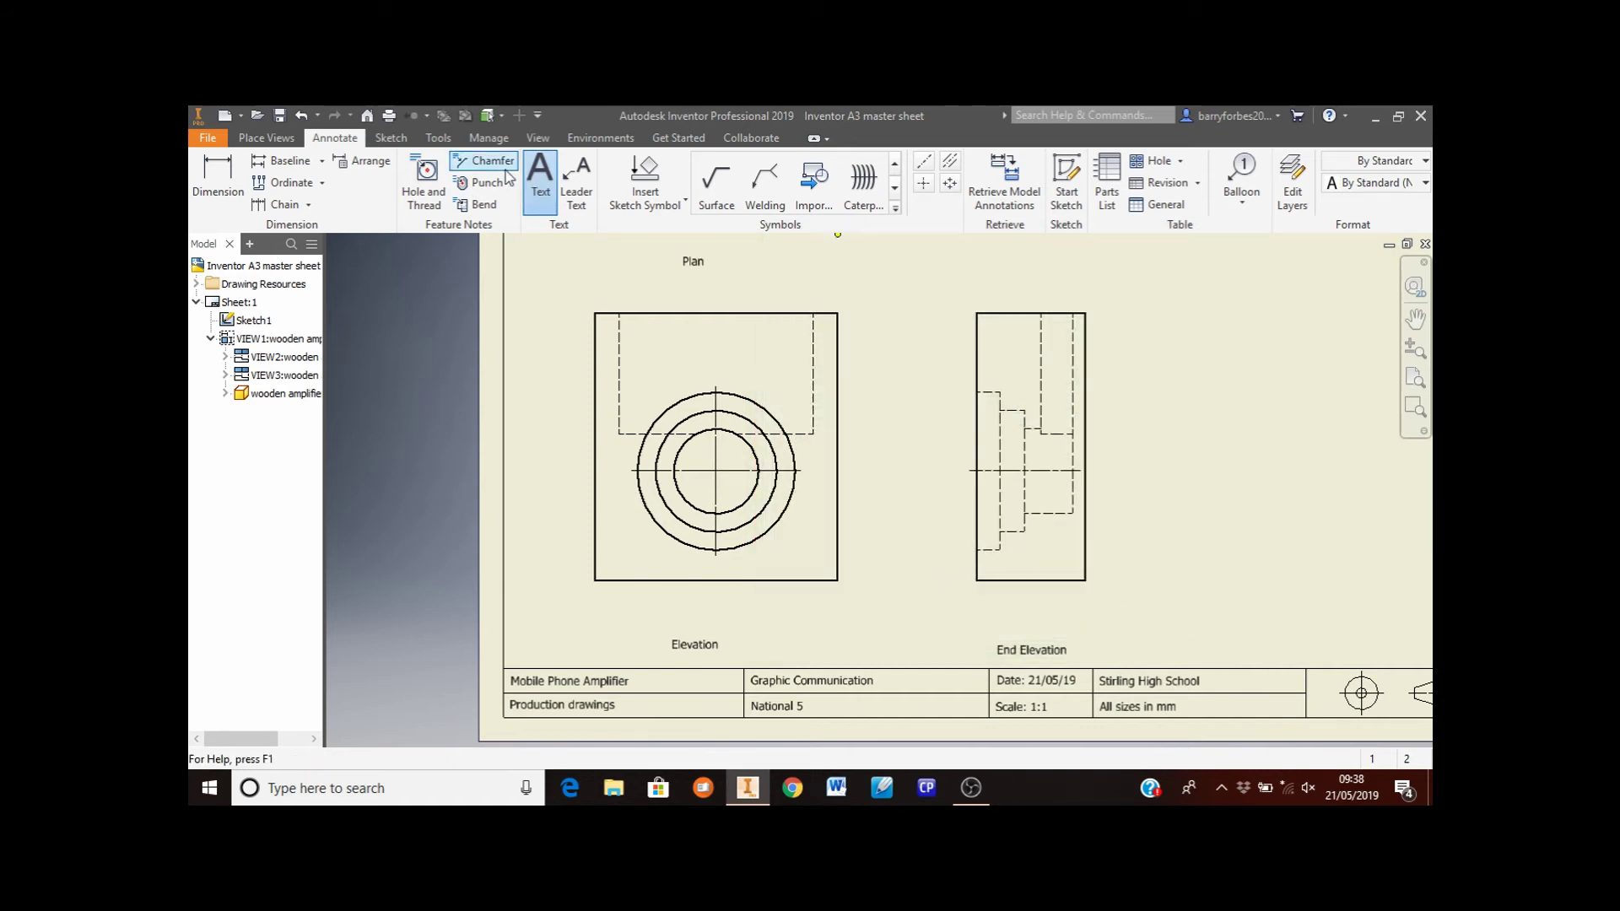
{"action": "left_click", "coordinate": [541, 181]}
{"action": "key", "text": "Escape"}
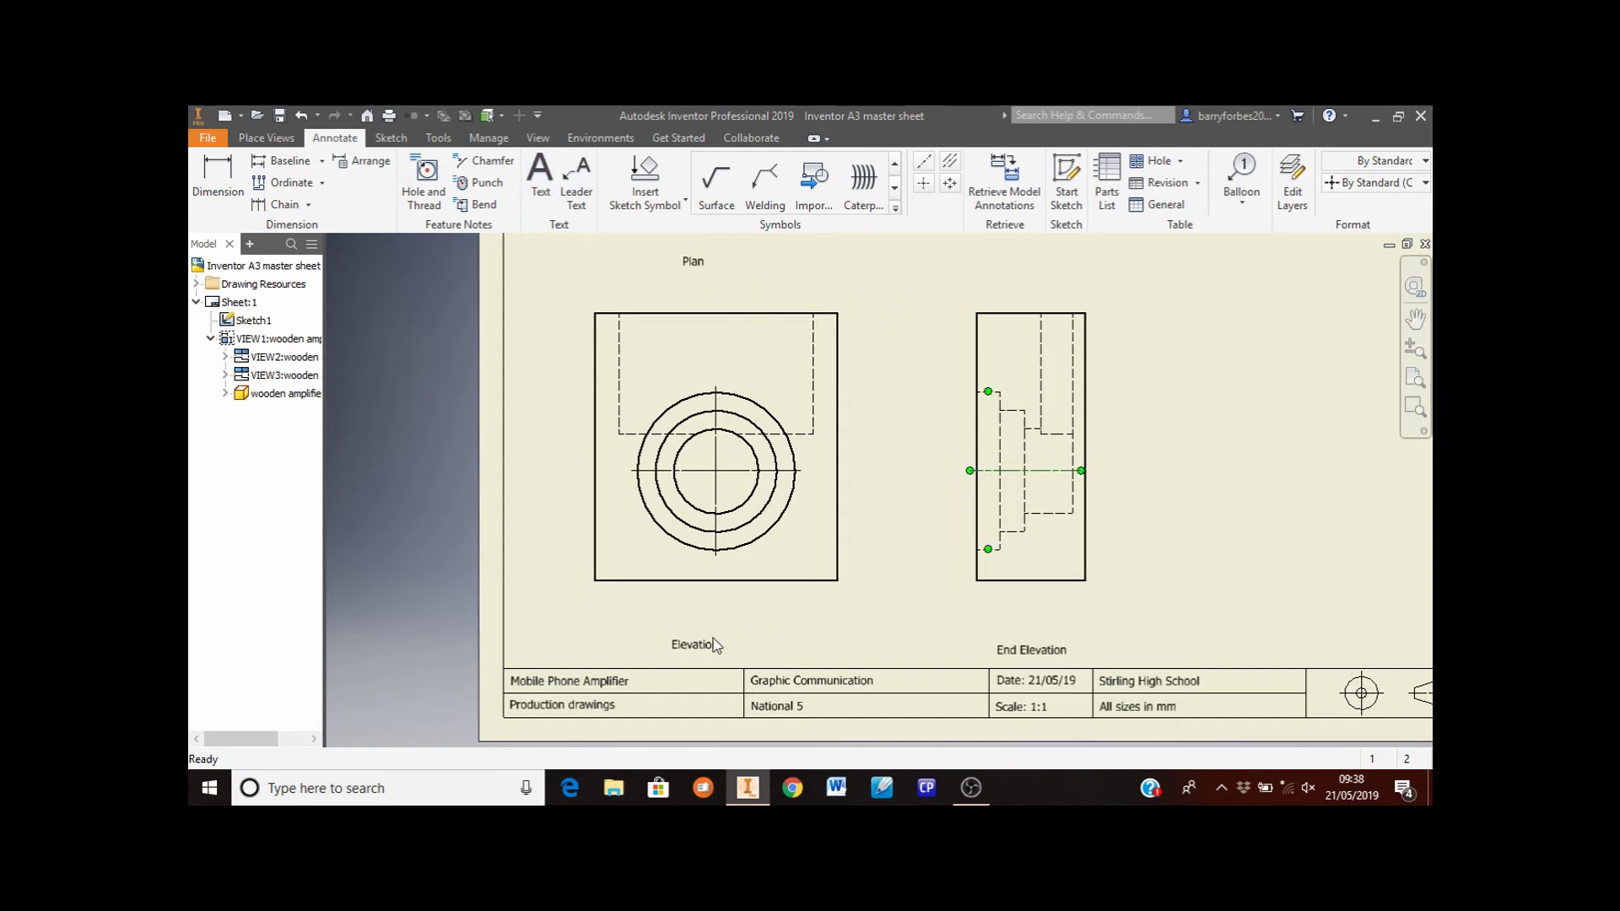
Centre the Elevation and Plan labels beneath their views and level the End Elevation label with the Elevation label
{"action": "left_click", "coordinate": [707, 644]}
{"action": "left_click_drag", "start_coordinate": [707, 644], "coordinate": [724, 646]}
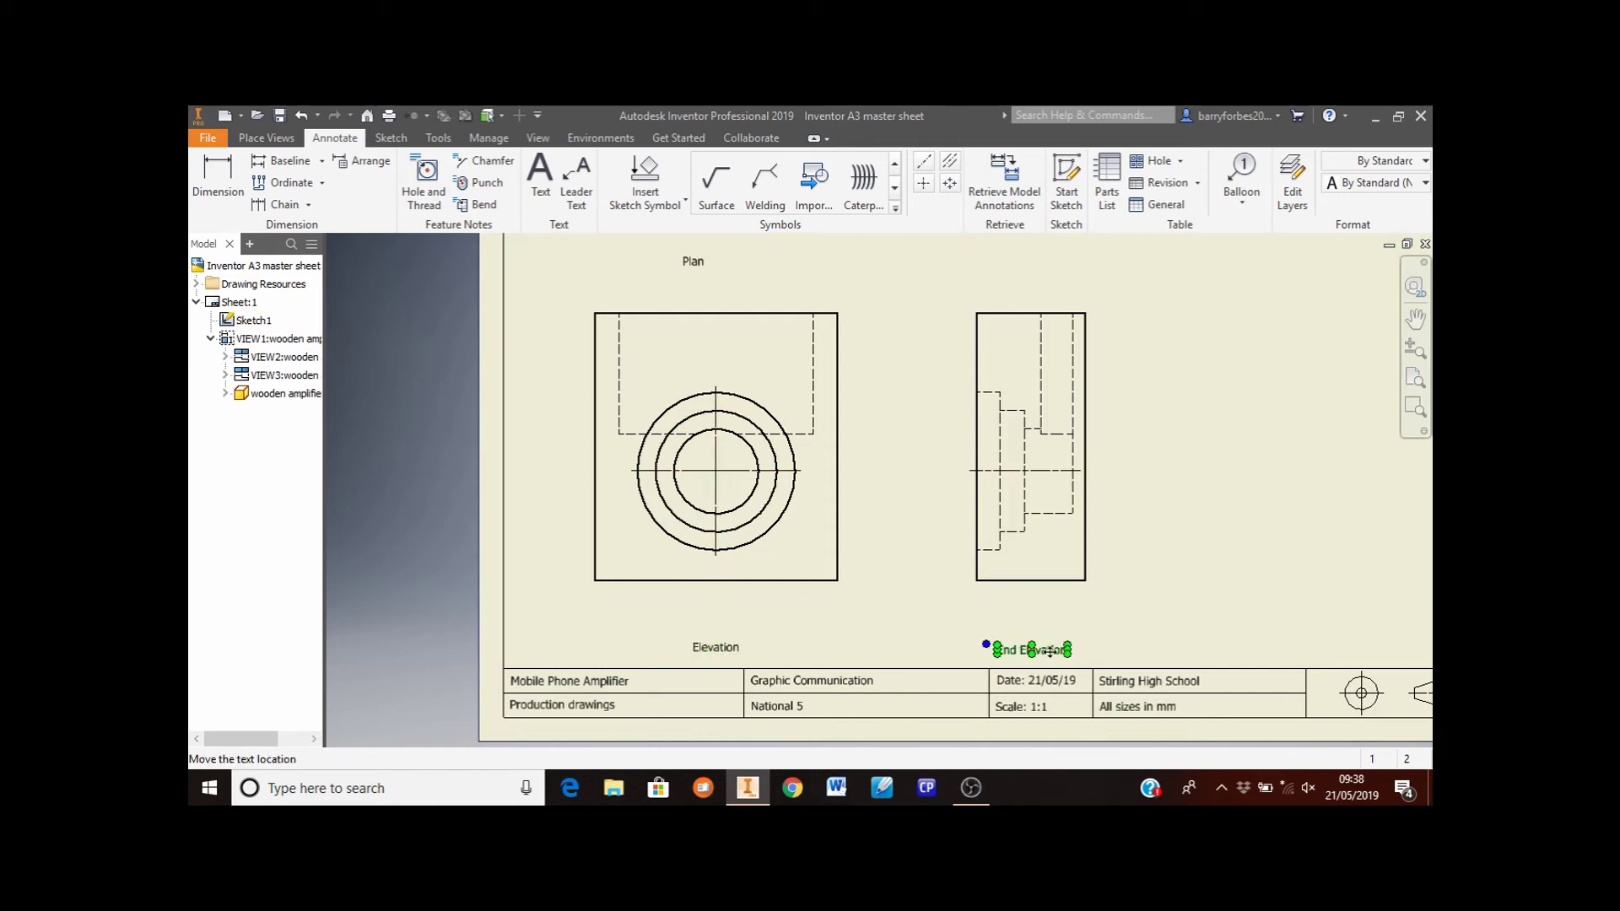
{"action": "left_click_drag", "start_coordinate": [1050, 647], "coordinate": [1049, 645]}
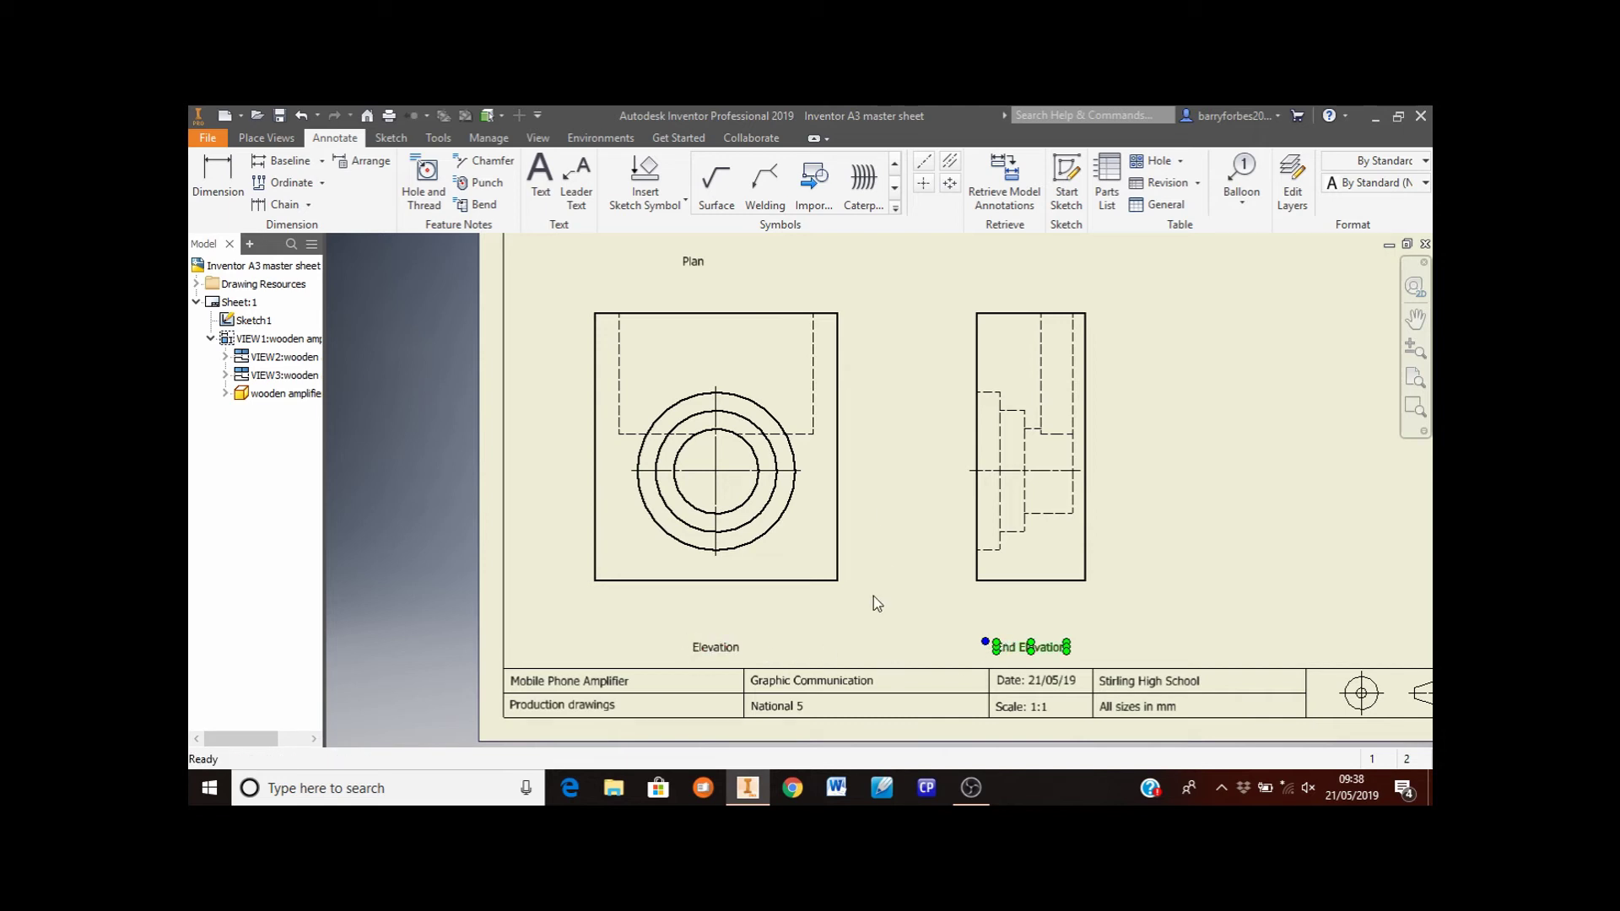
{"action": "scroll", "coordinate": [892, 452], "scroll_direction": "up", "scroll_amount": 3}
{"action": "left_click", "coordinate": [691, 386]}
{"action": "left_click_drag", "start_coordinate": [694, 386], "coordinate": [724, 388]}
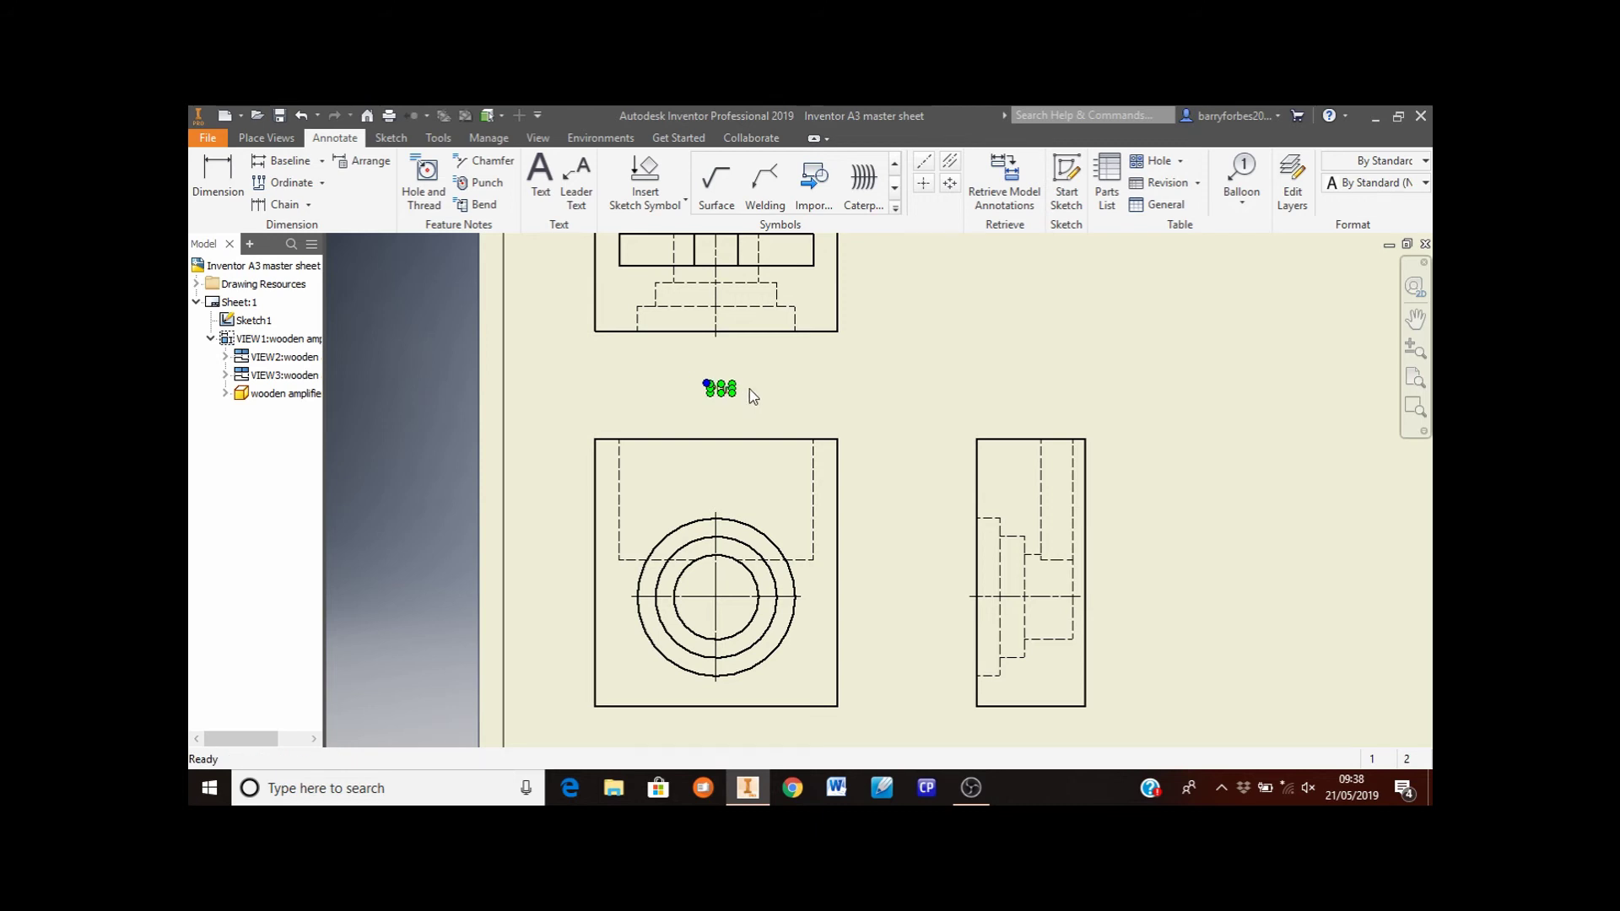
Dimension the overall height of the block along the left edge of the elevation
{"action": "key", "text": "Home"}
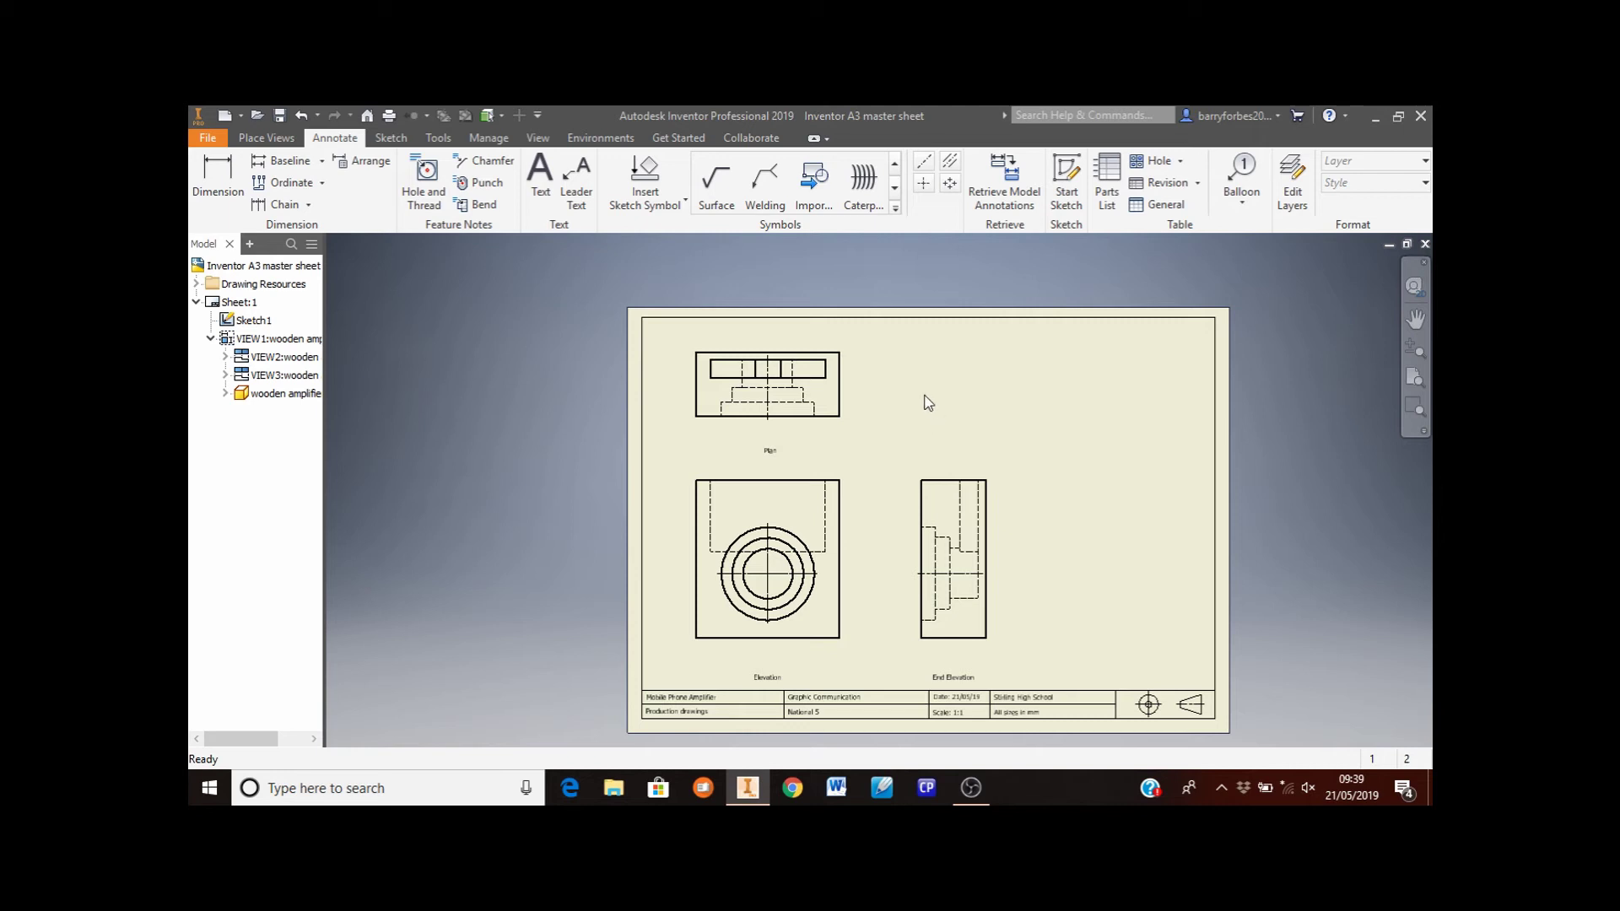
{"action": "left_click", "coordinate": [225, 180]}
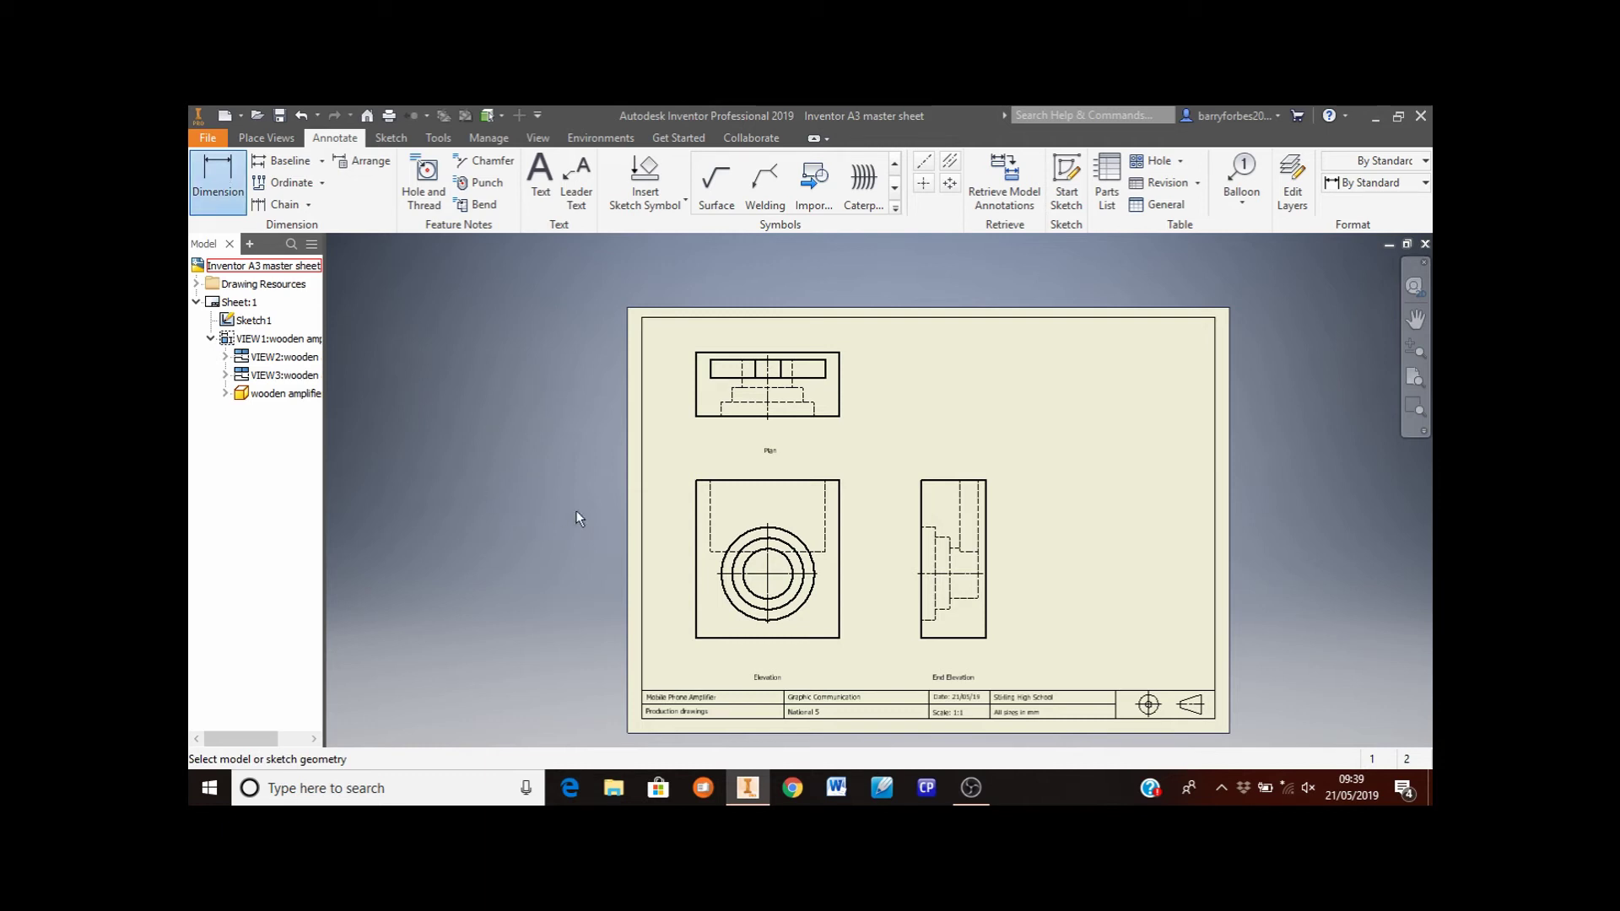
{"action": "left_click", "coordinate": [694, 512]}
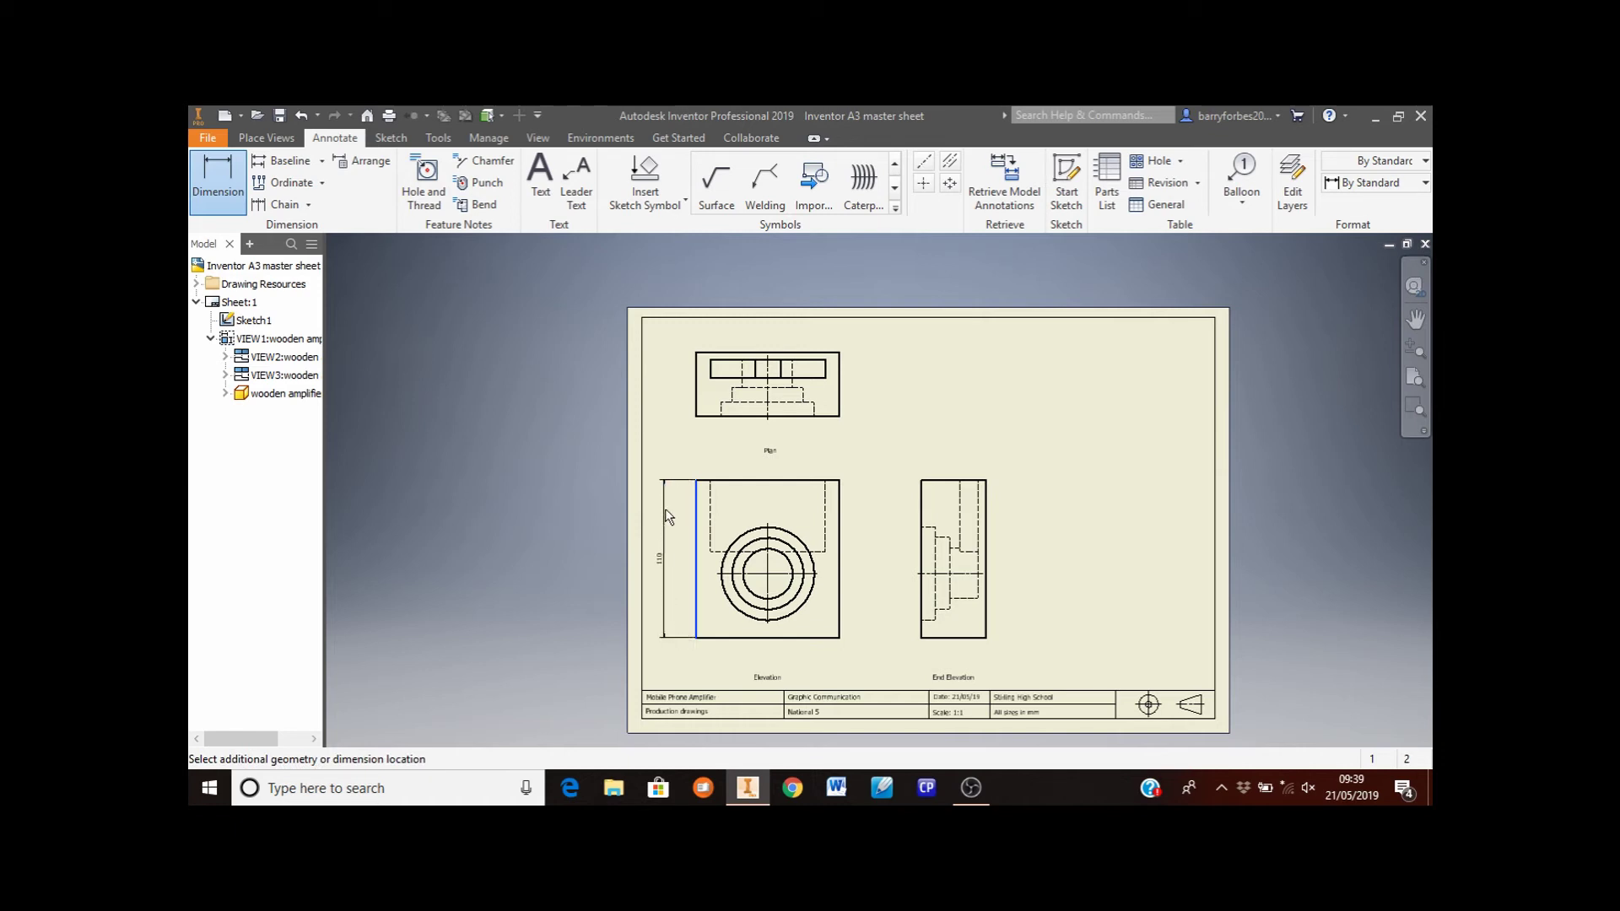
{"action": "left_click", "coordinate": [666, 517]}
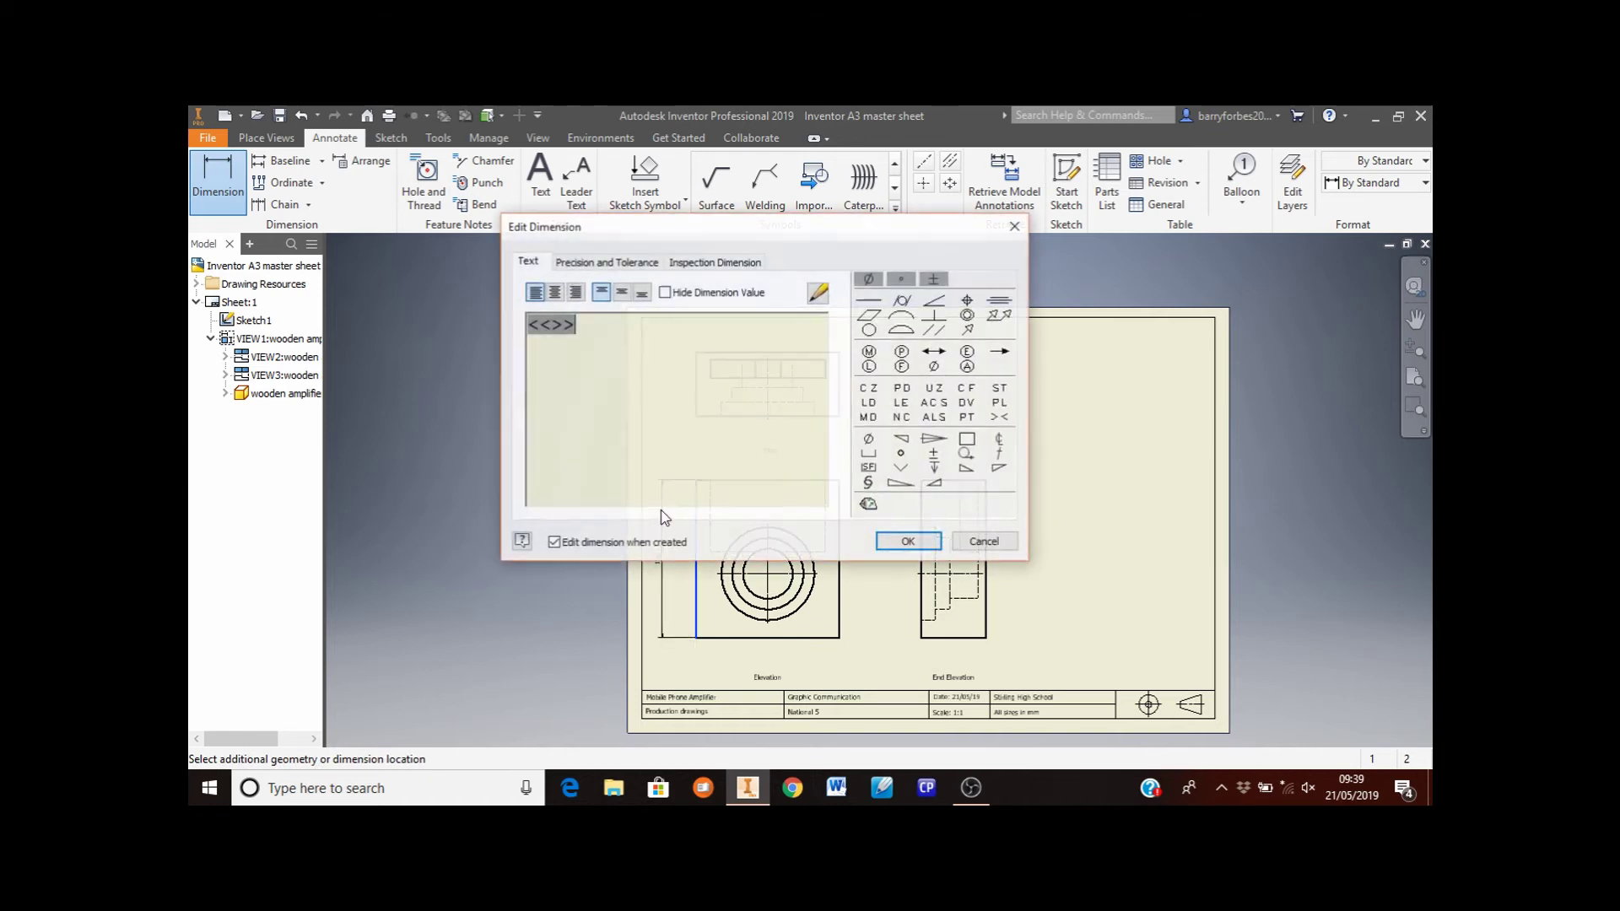
{"action": "left_click", "coordinate": [890, 547]}
Dimension the block's overall depth left of the plan and its overall width above the plan
{"action": "left_click", "coordinate": [695, 407]}
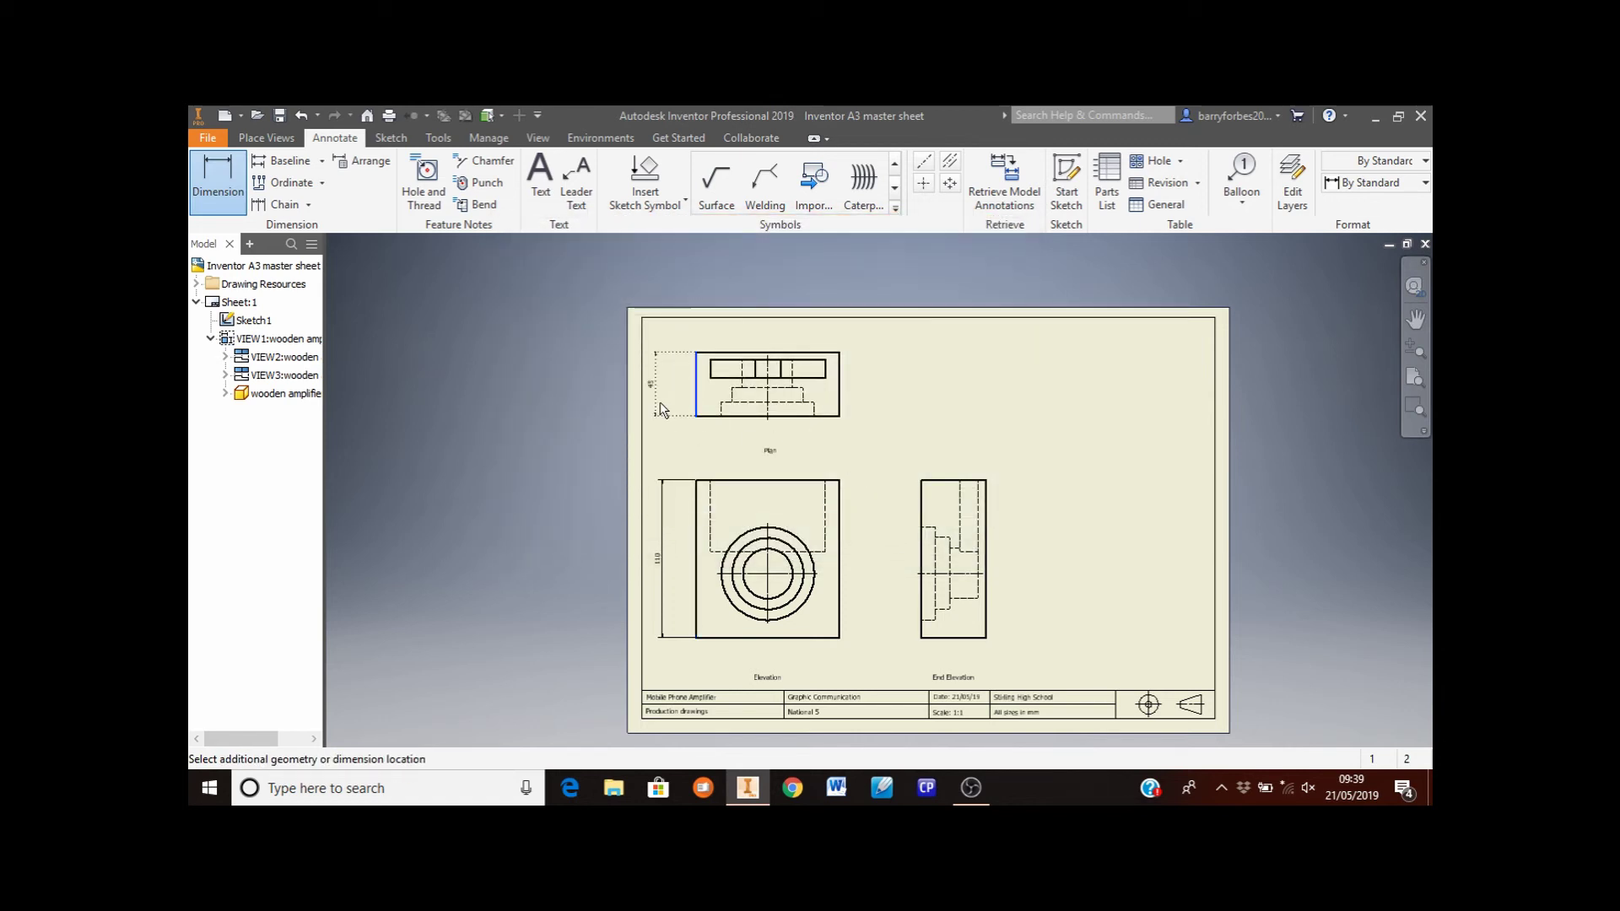
{"action": "left_click", "coordinate": [659, 404]}
{"action": "left_click", "coordinate": [903, 541]}
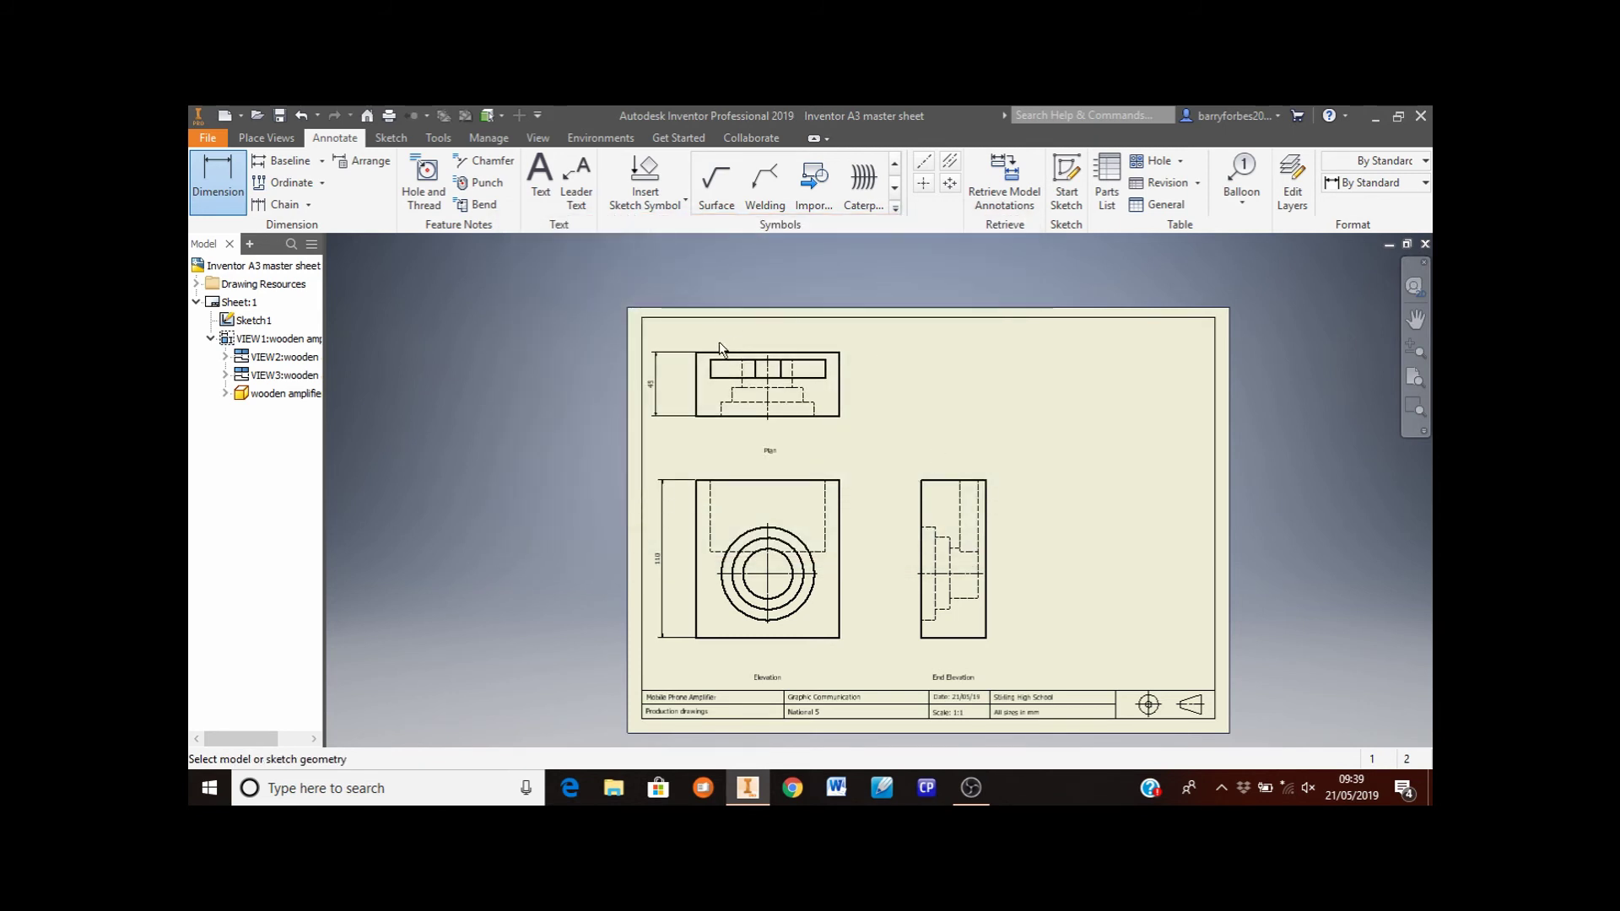
{"action": "left_click", "coordinate": [816, 353]}
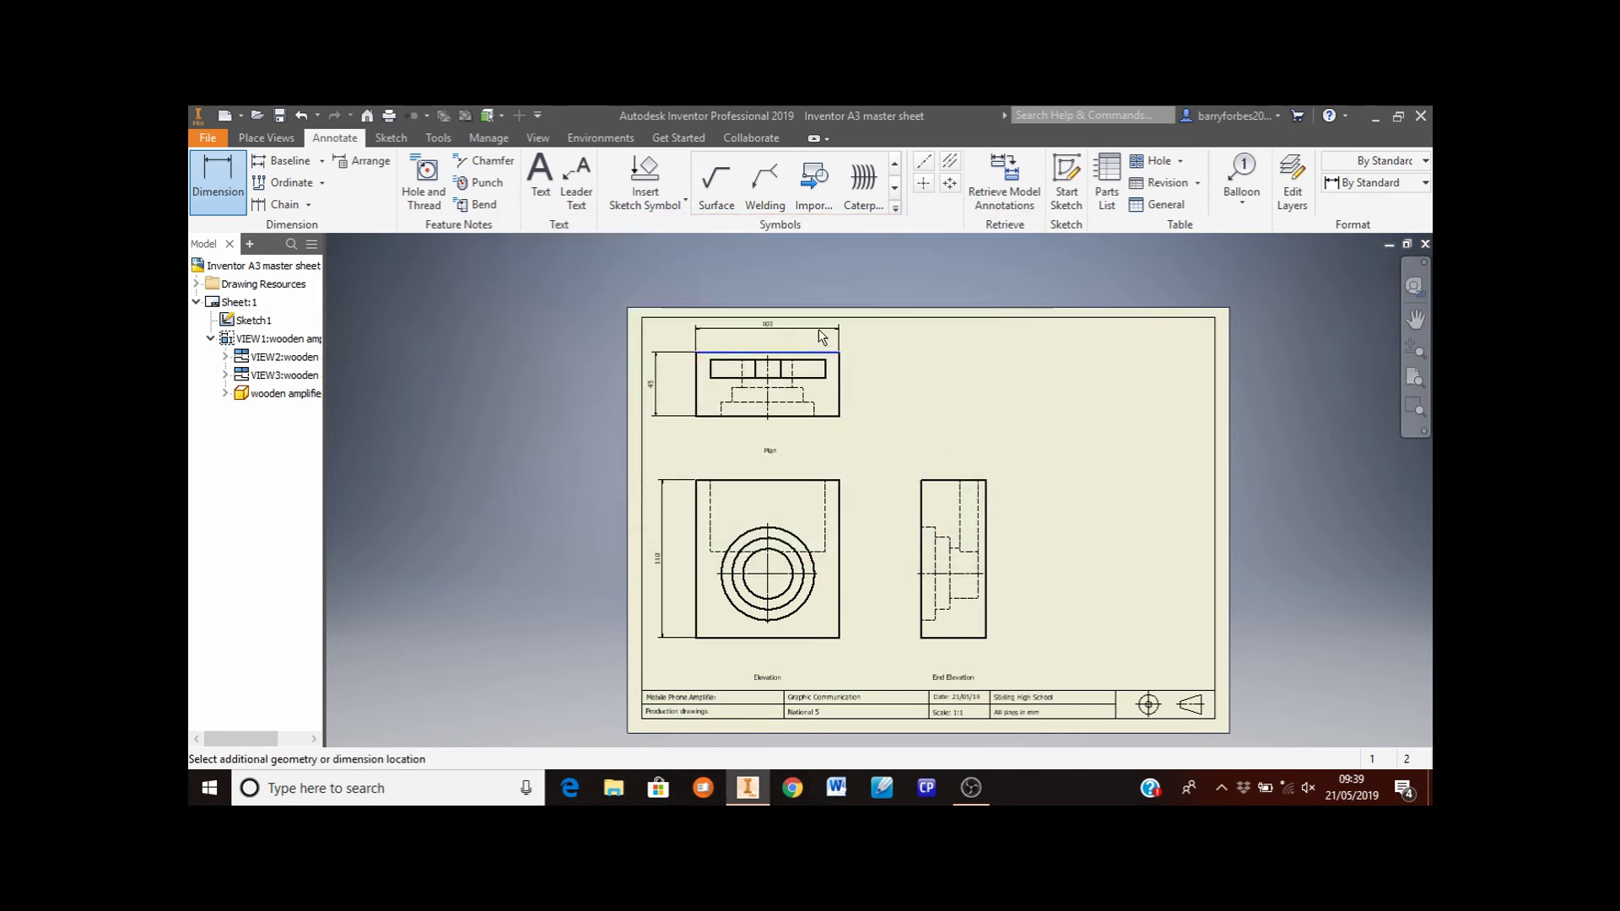
{"action": "left_click", "coordinate": [818, 337]}
{"action": "left_click", "coordinate": [903, 541]}
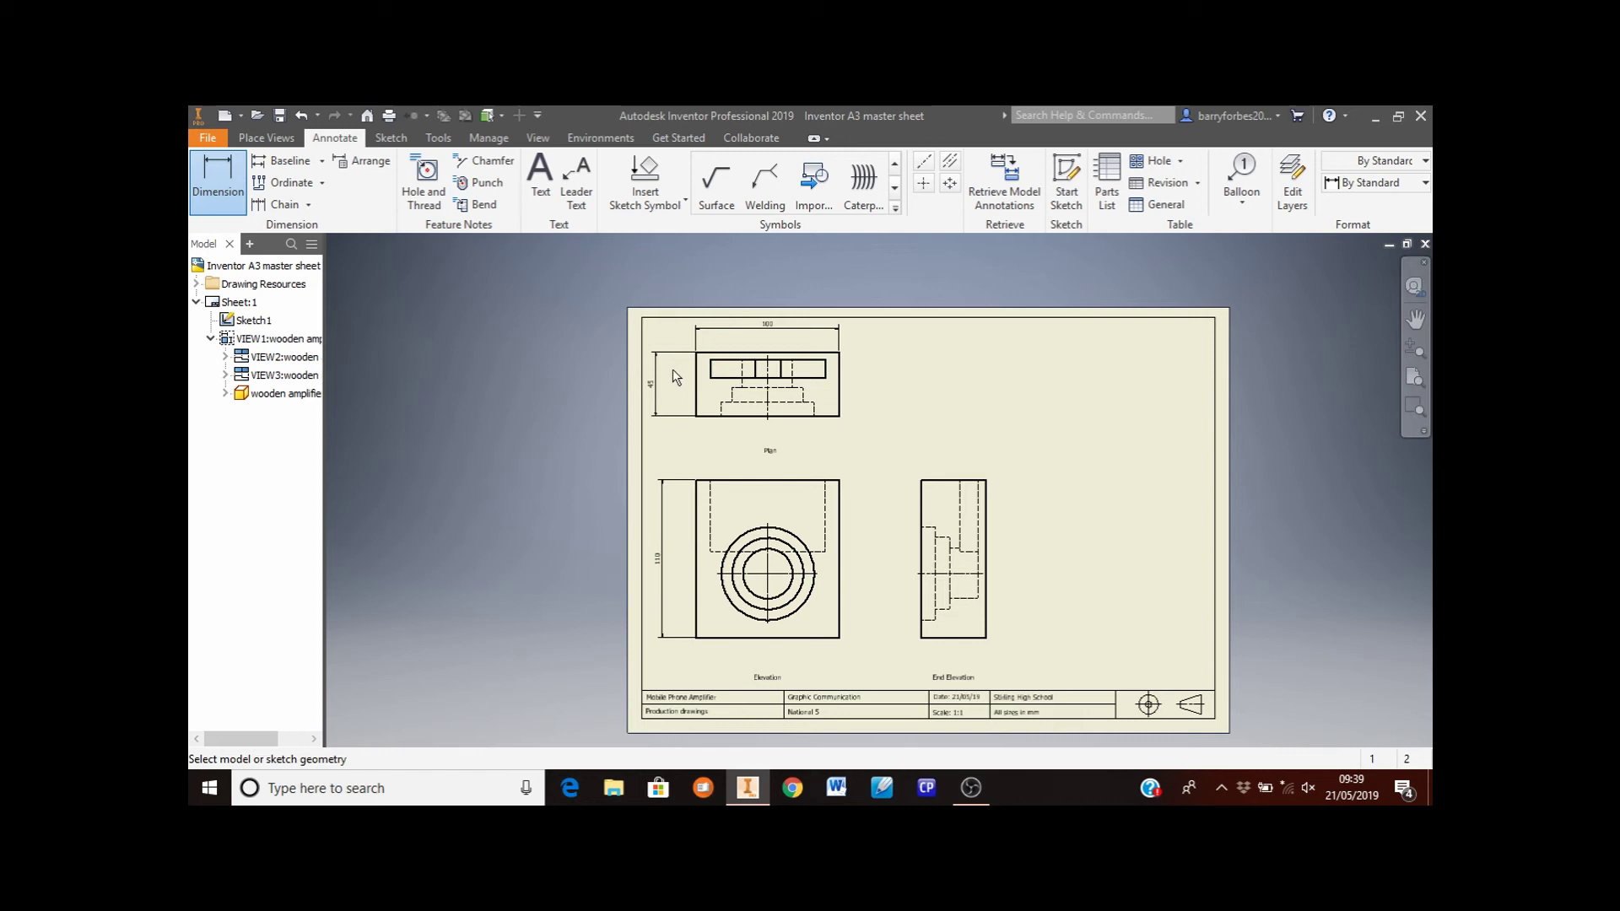
Dimension the depth of the hidden phone slot in the elevation, placed between the block and the overall height dimension
{"action": "scroll", "coordinate": [708, 640], "scroll_direction": "up", "scroll_amount": 3}
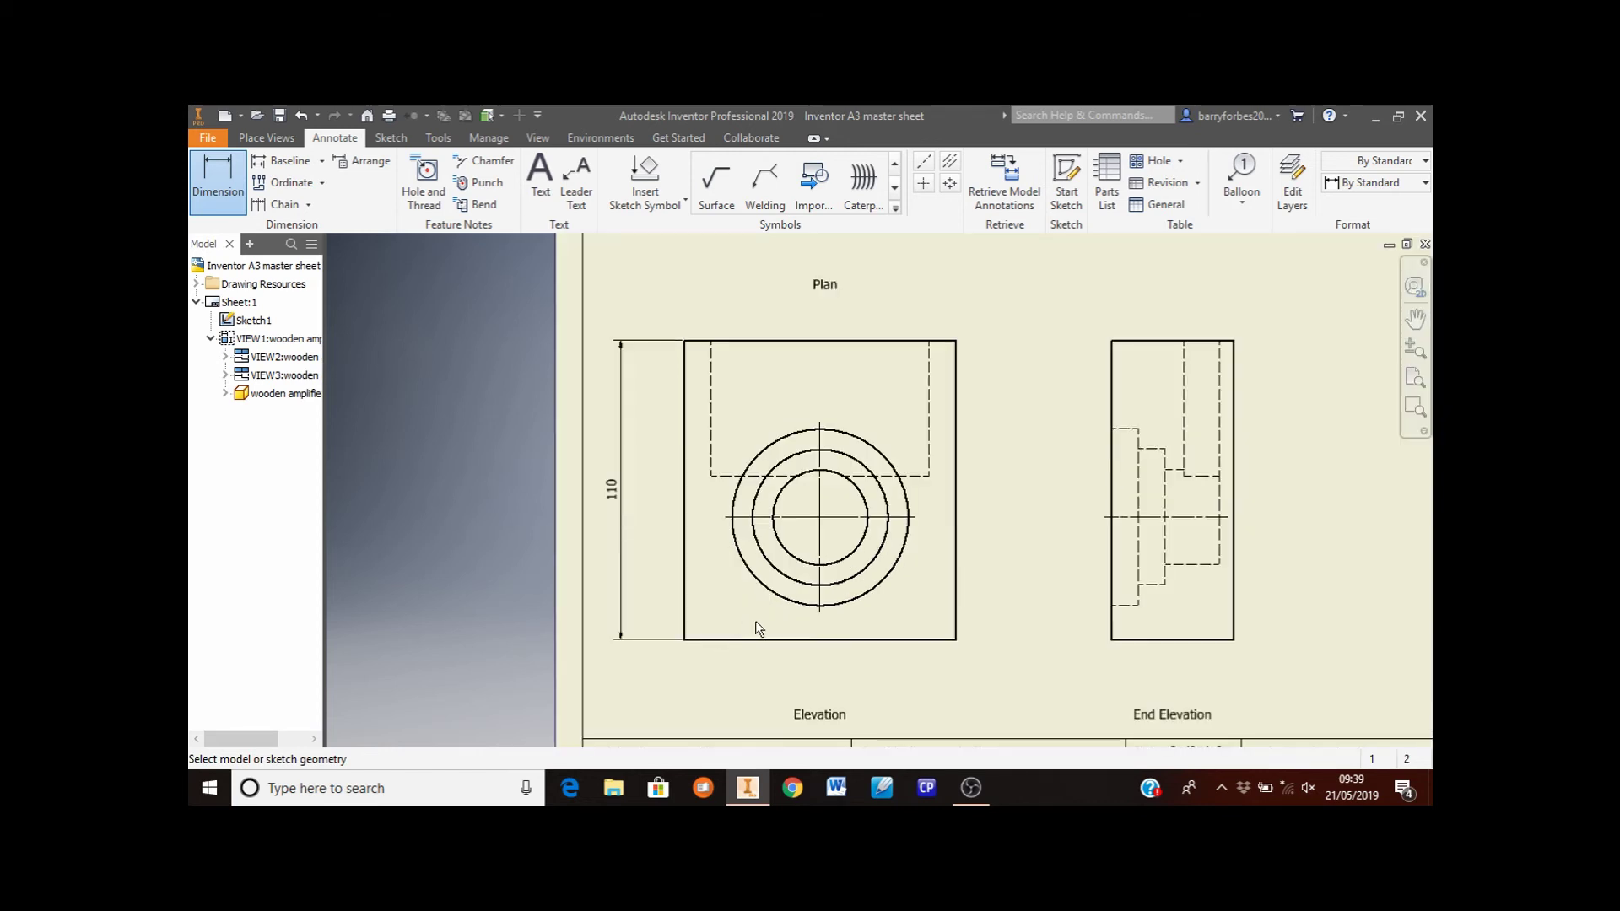
{"action": "scroll", "coordinate": [766, 639], "scroll_direction": "up", "scroll_amount": 3}
{"action": "scroll", "coordinate": [766, 644], "scroll_direction": "down", "scroll_amount": 3}
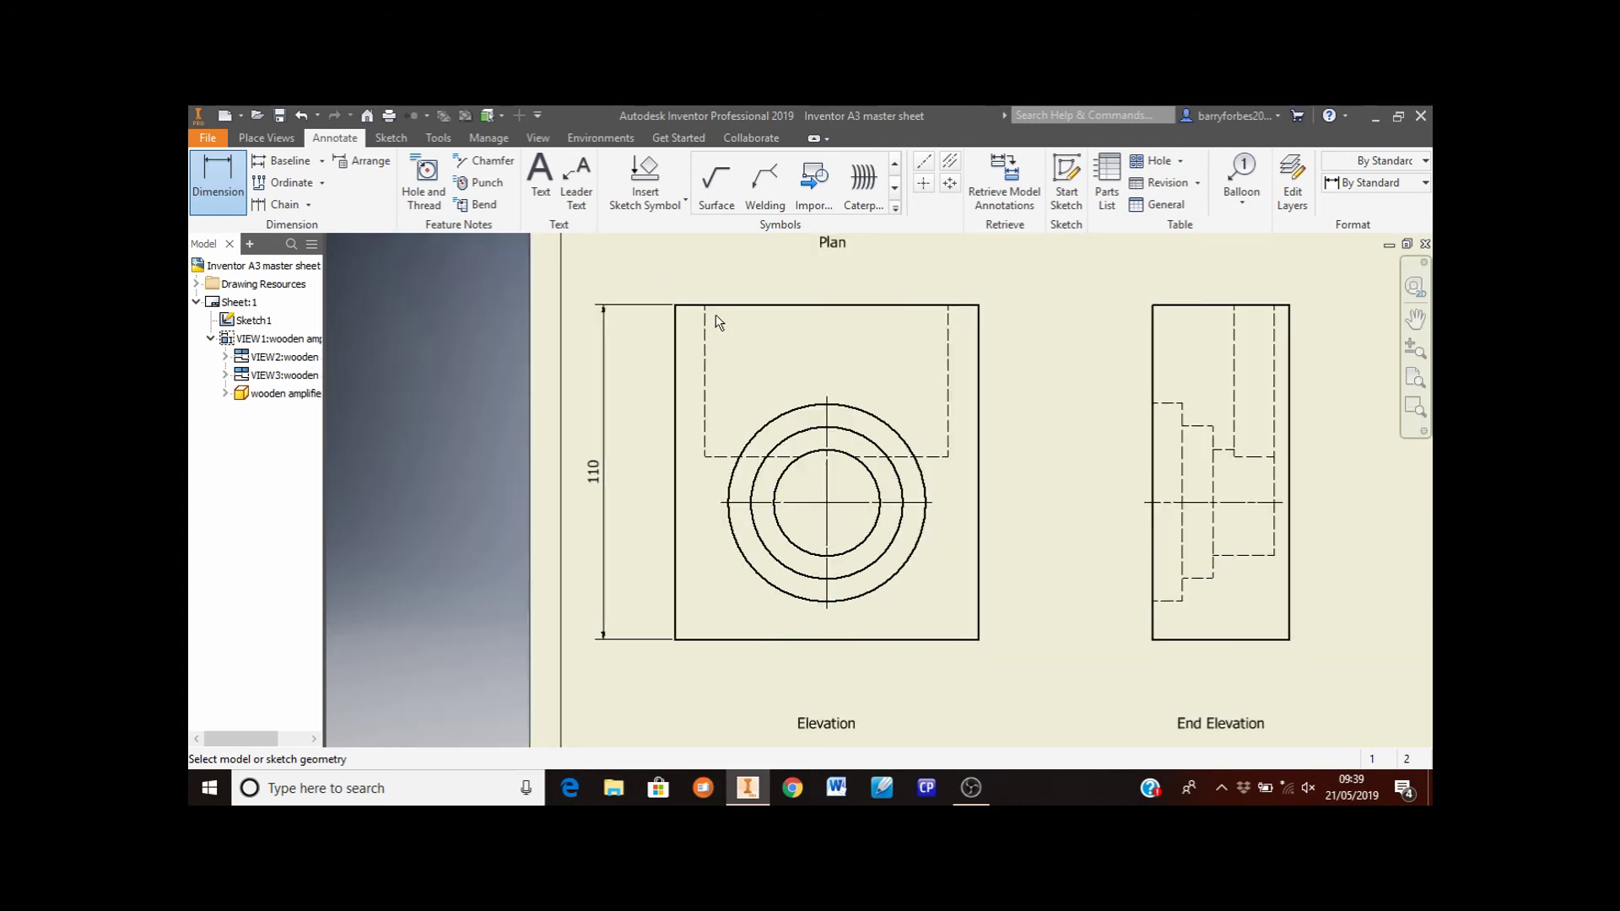
{"action": "left_click", "coordinate": [705, 412]}
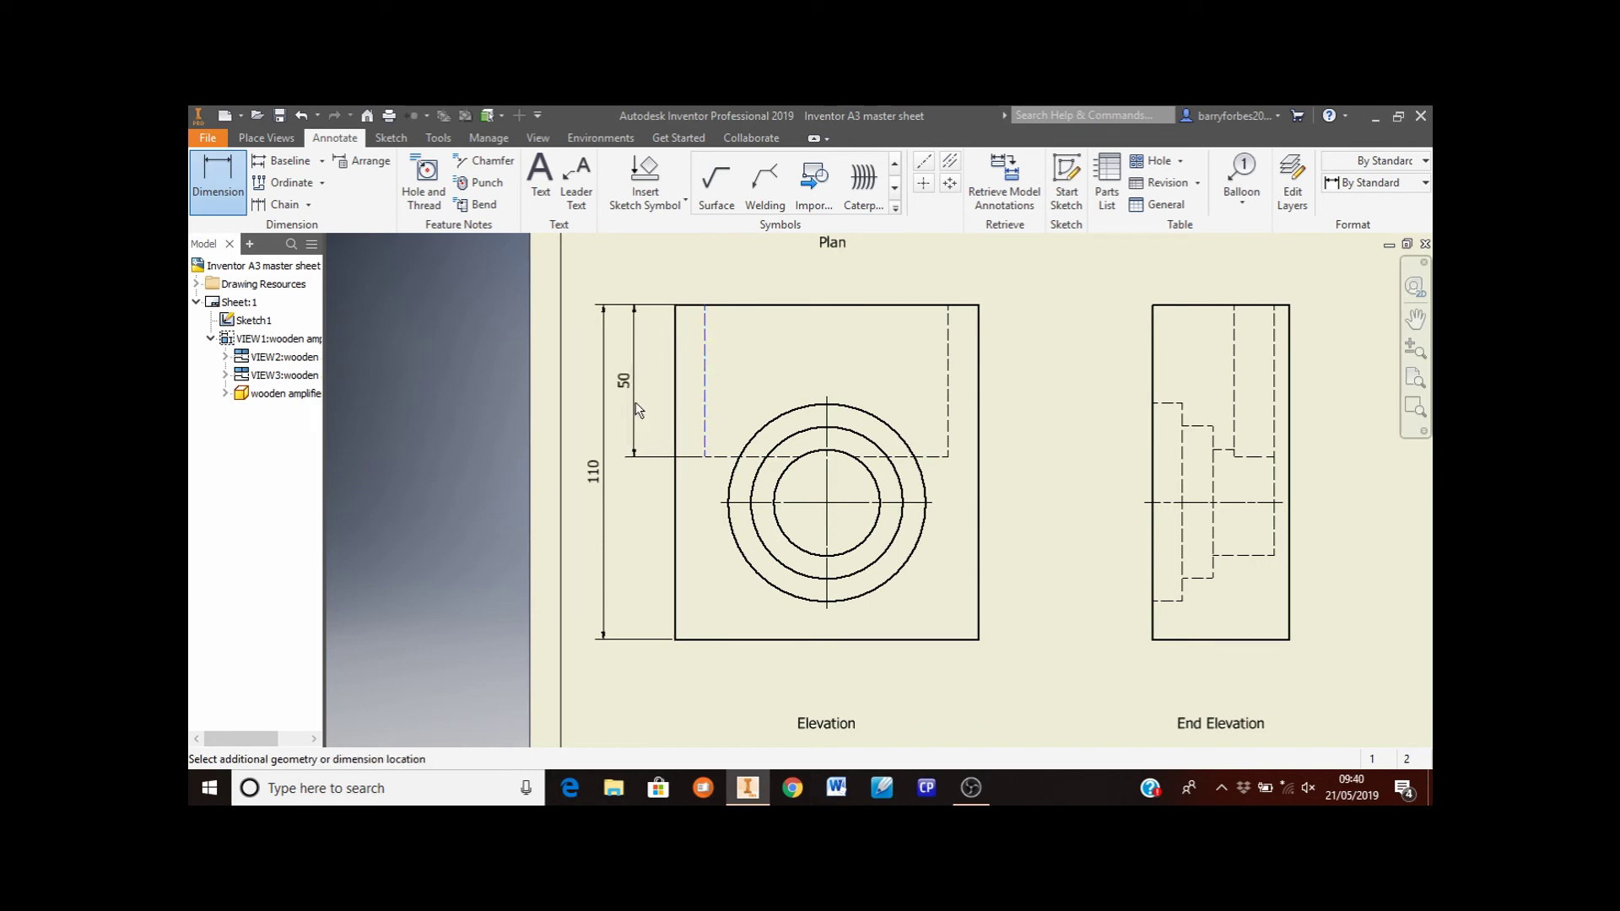
{"action": "left_click", "coordinate": [639, 410]}
{"action": "left_click", "coordinate": [926, 545]}
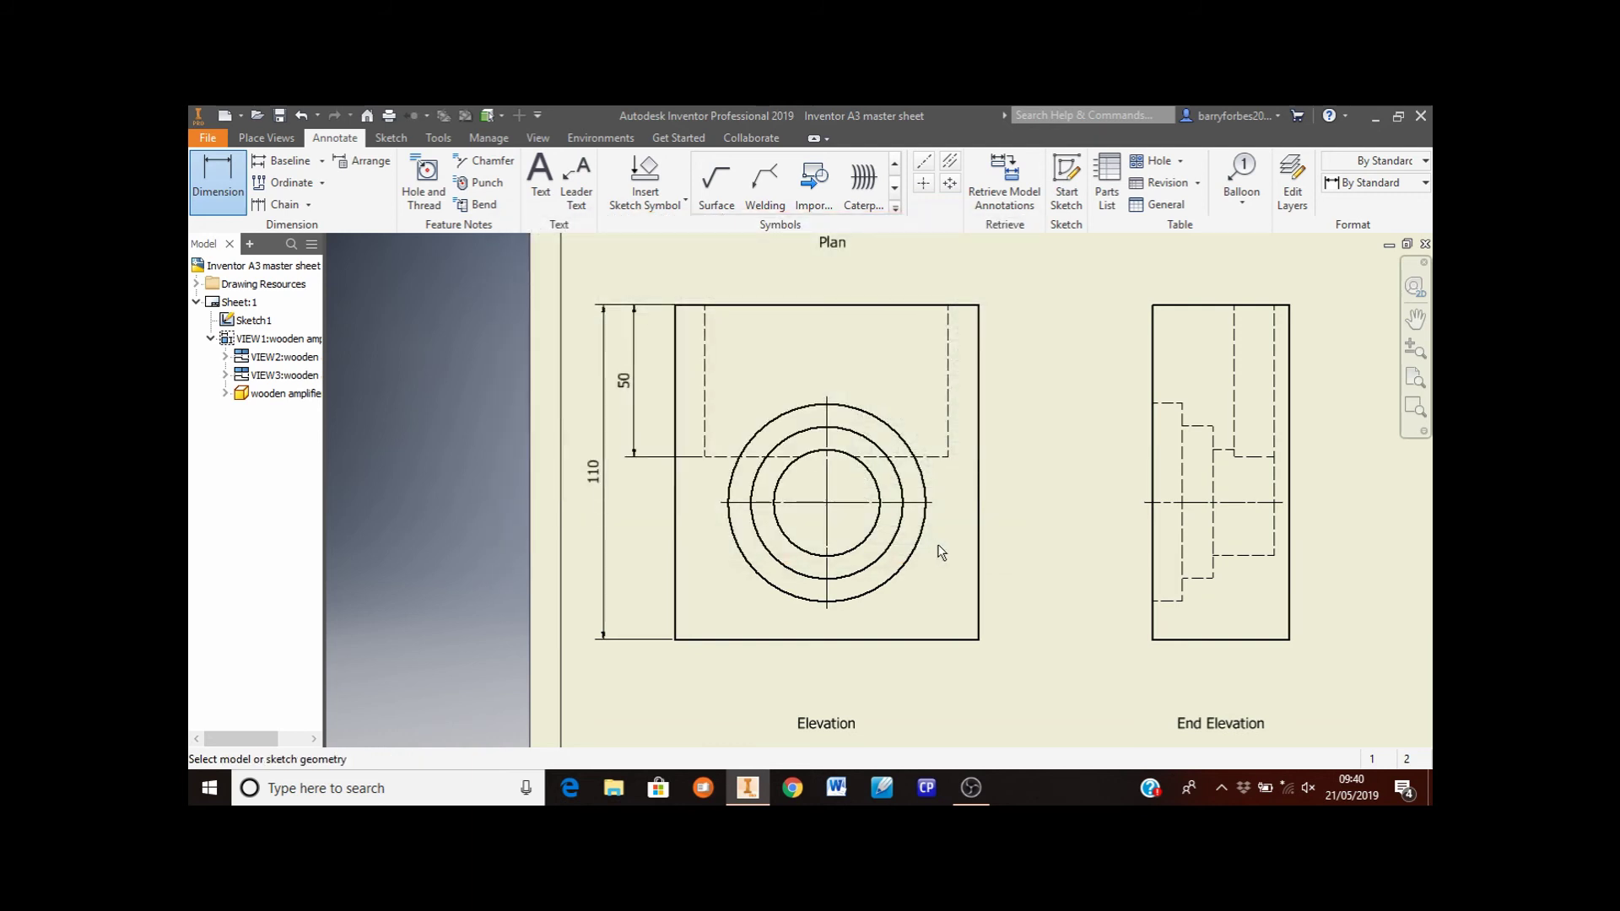
Add diameter dimensions to the three concentric circles in the elevation, from outermost to innermost, placed to the block's right
{"action": "left_click", "coordinate": [910, 442]}
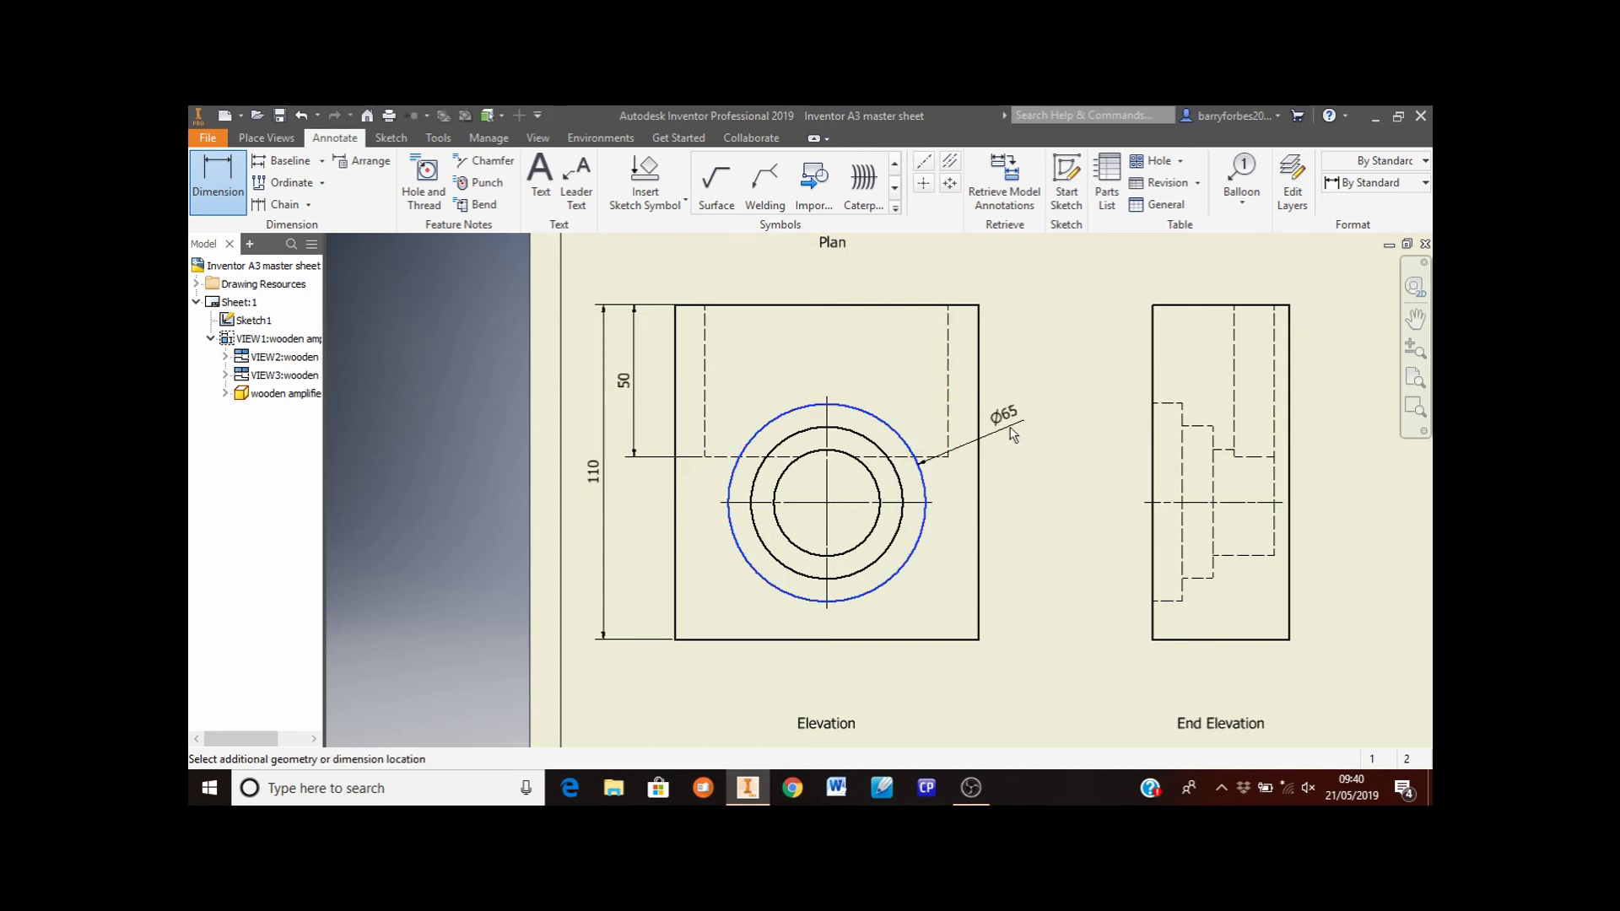
{"action": "left_click", "coordinate": [1028, 455]}
{"action": "left_click", "coordinate": [911, 539]}
{"action": "left_click", "coordinate": [901, 535]}
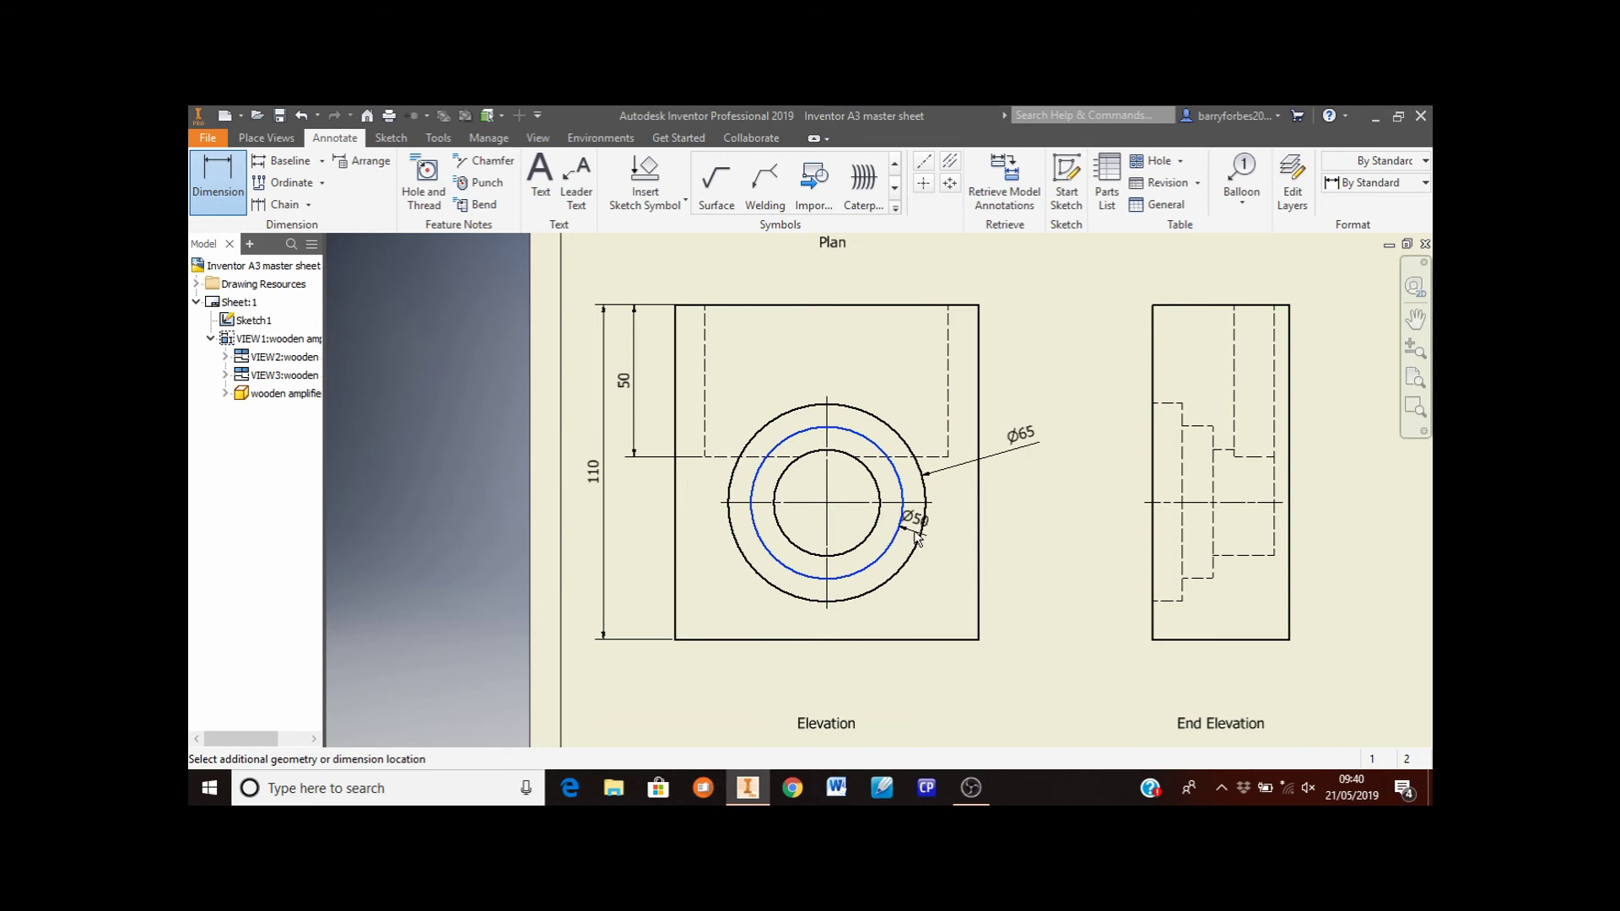
{"action": "left_click", "coordinate": [1022, 549]}
{"action": "left_click", "coordinate": [909, 541]}
{"action": "left_click", "coordinate": [874, 532]}
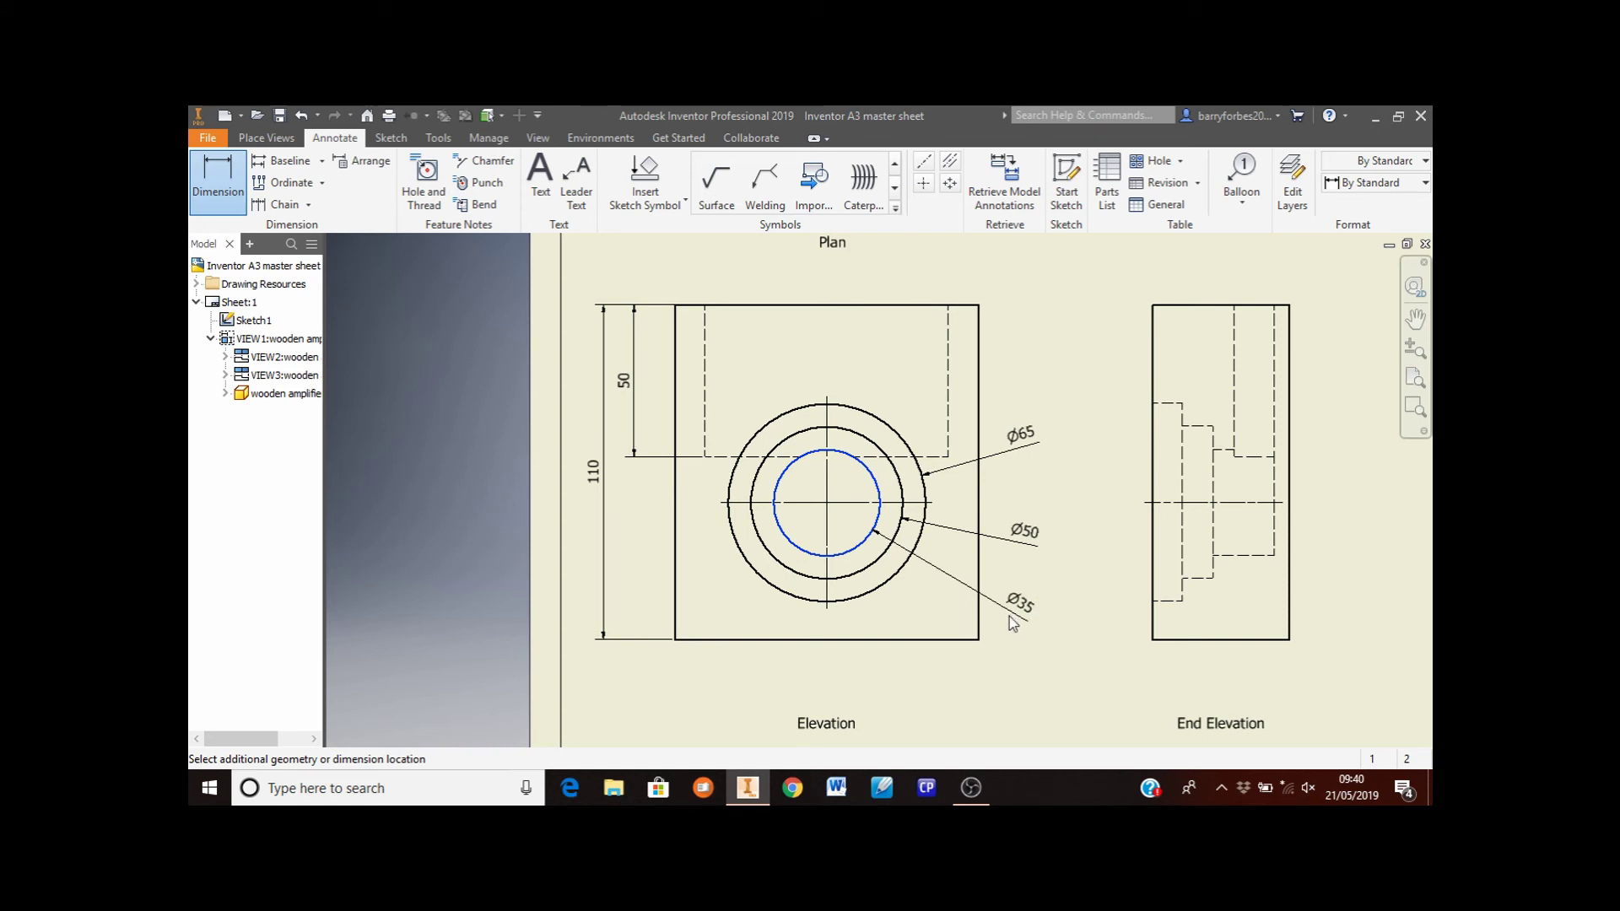
{"action": "left_click", "coordinate": [1009, 616]}
{"action": "left_click", "coordinate": [899, 543]}
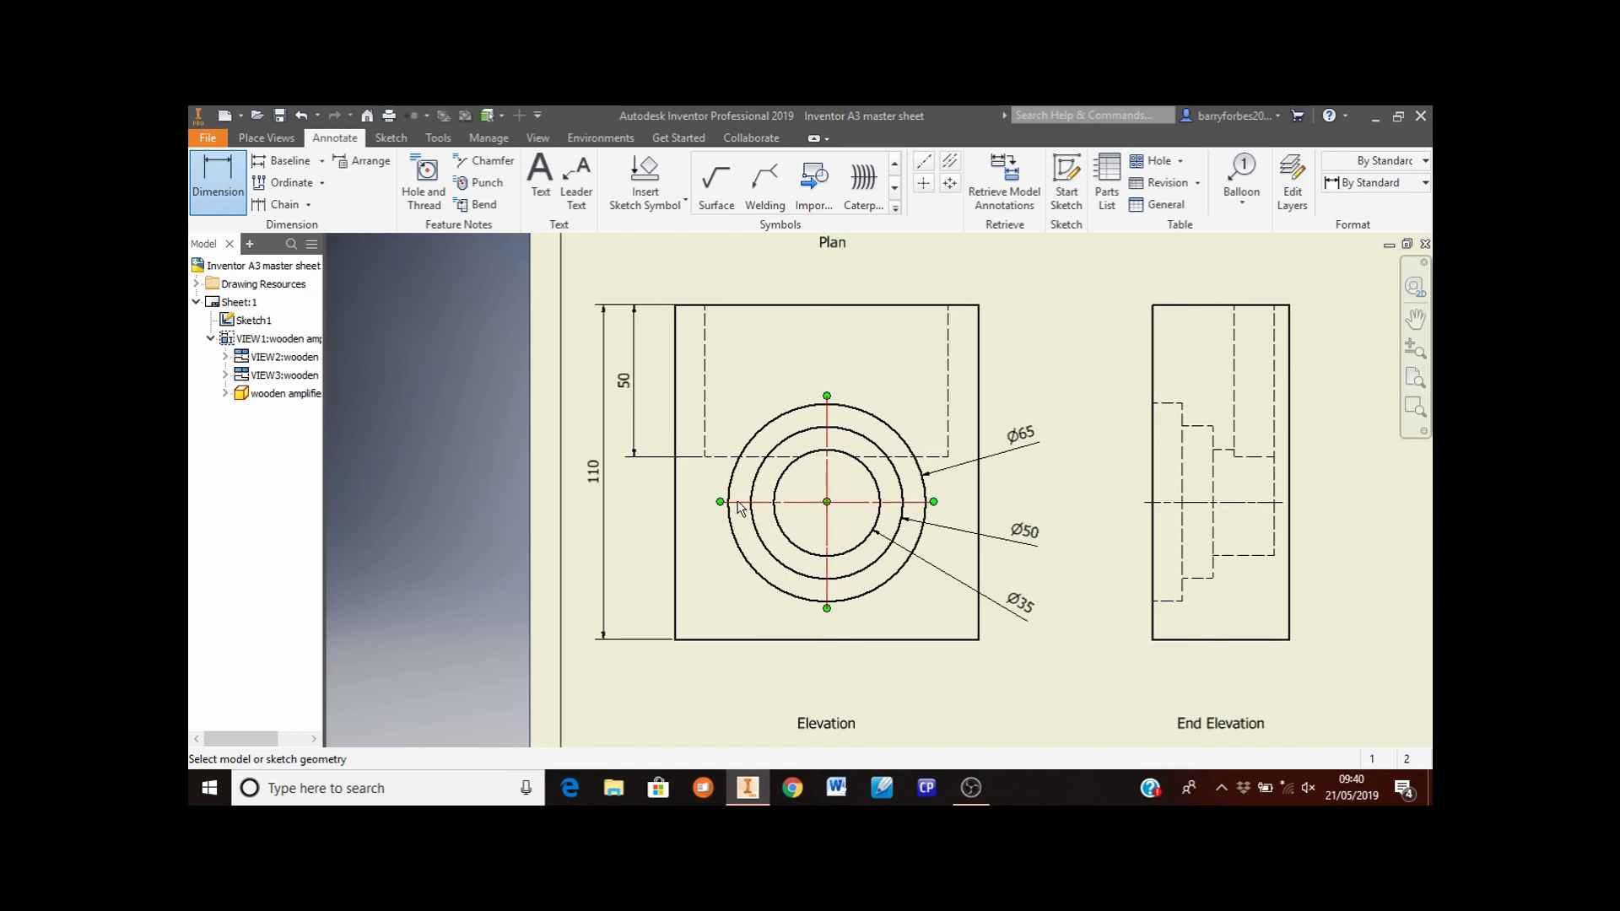
Dimension the circles' centre in the elevation: its height above the block's base, placed left, and its distance from the left edge, placed below
{"action": "left_click", "coordinate": [726, 641]}
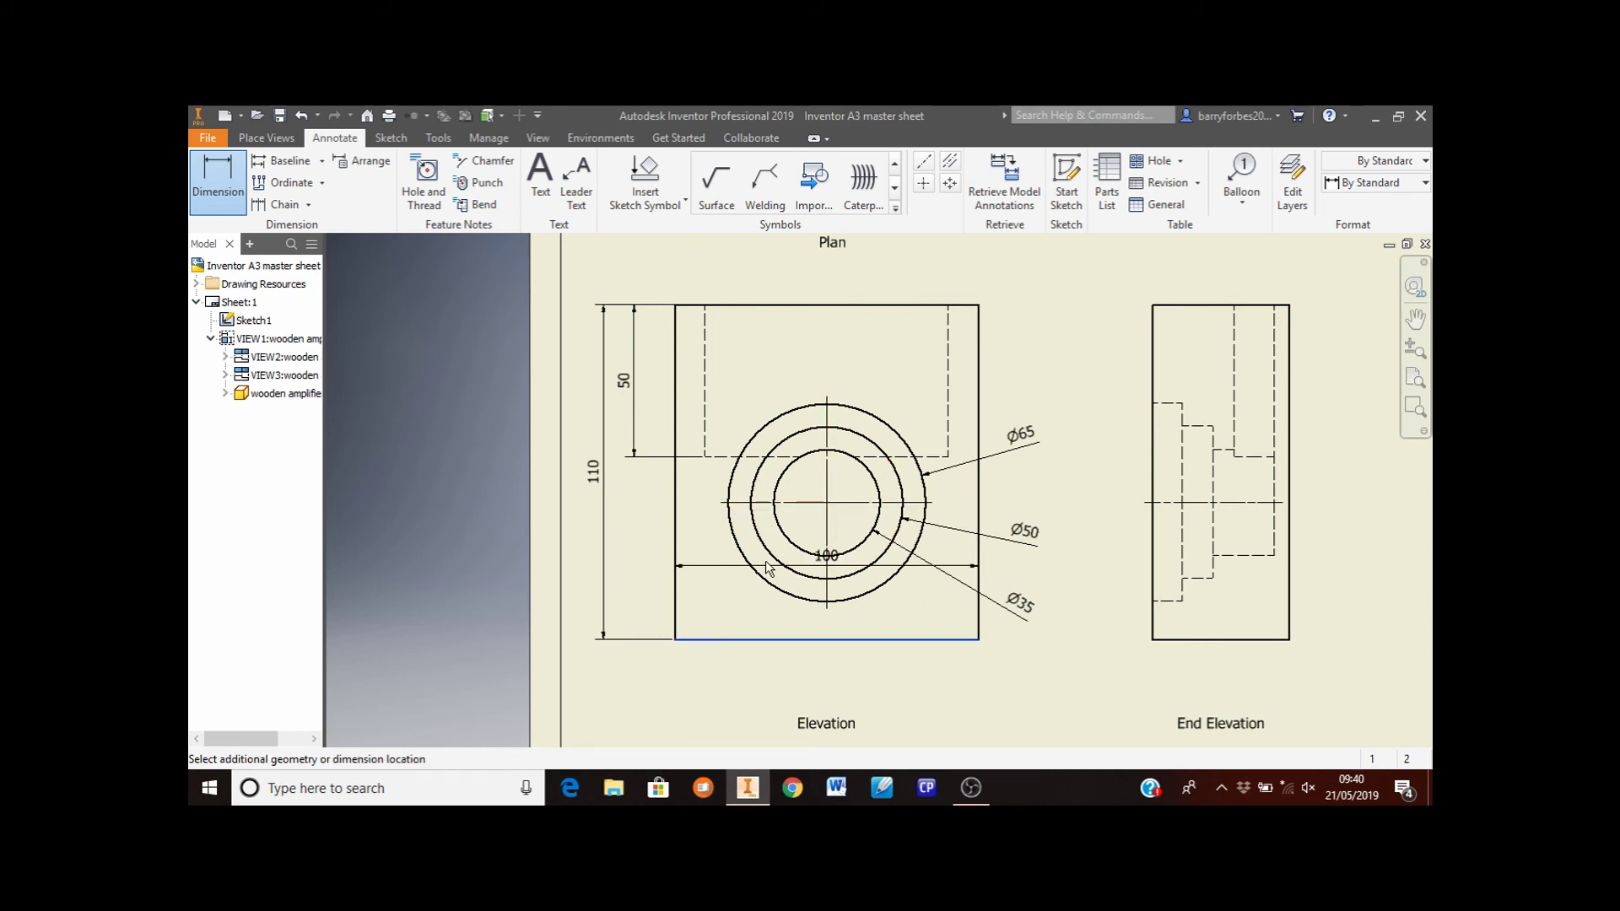
{"action": "left_click", "coordinate": [787, 504]}
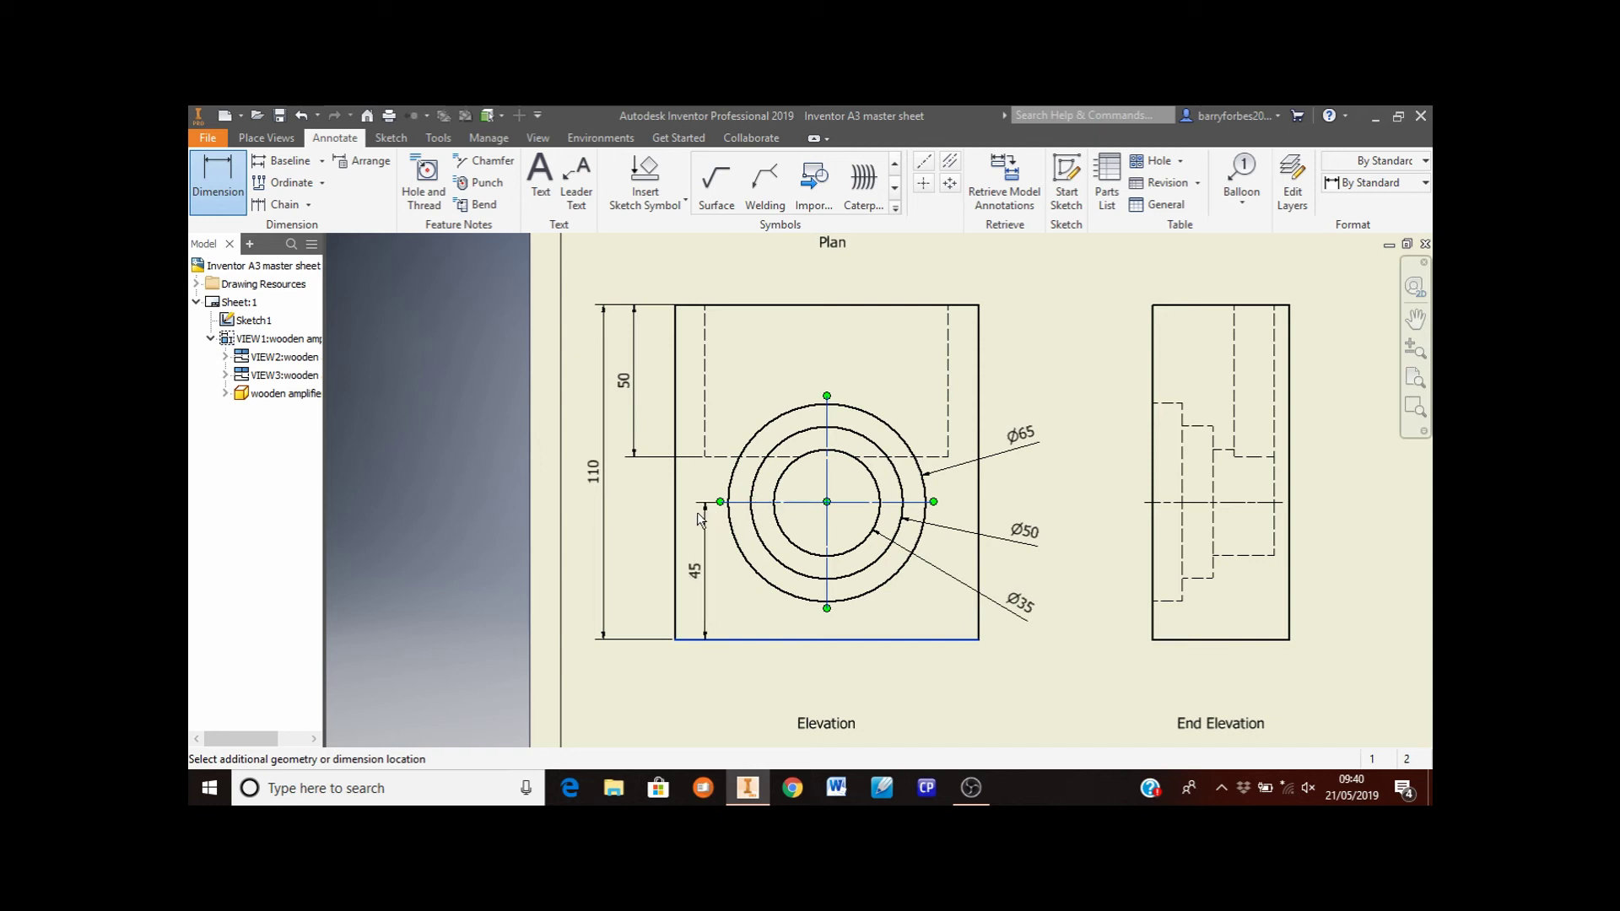
{"action": "left_click", "coordinate": [638, 530]}
{"action": "left_click", "coordinate": [879, 546]}
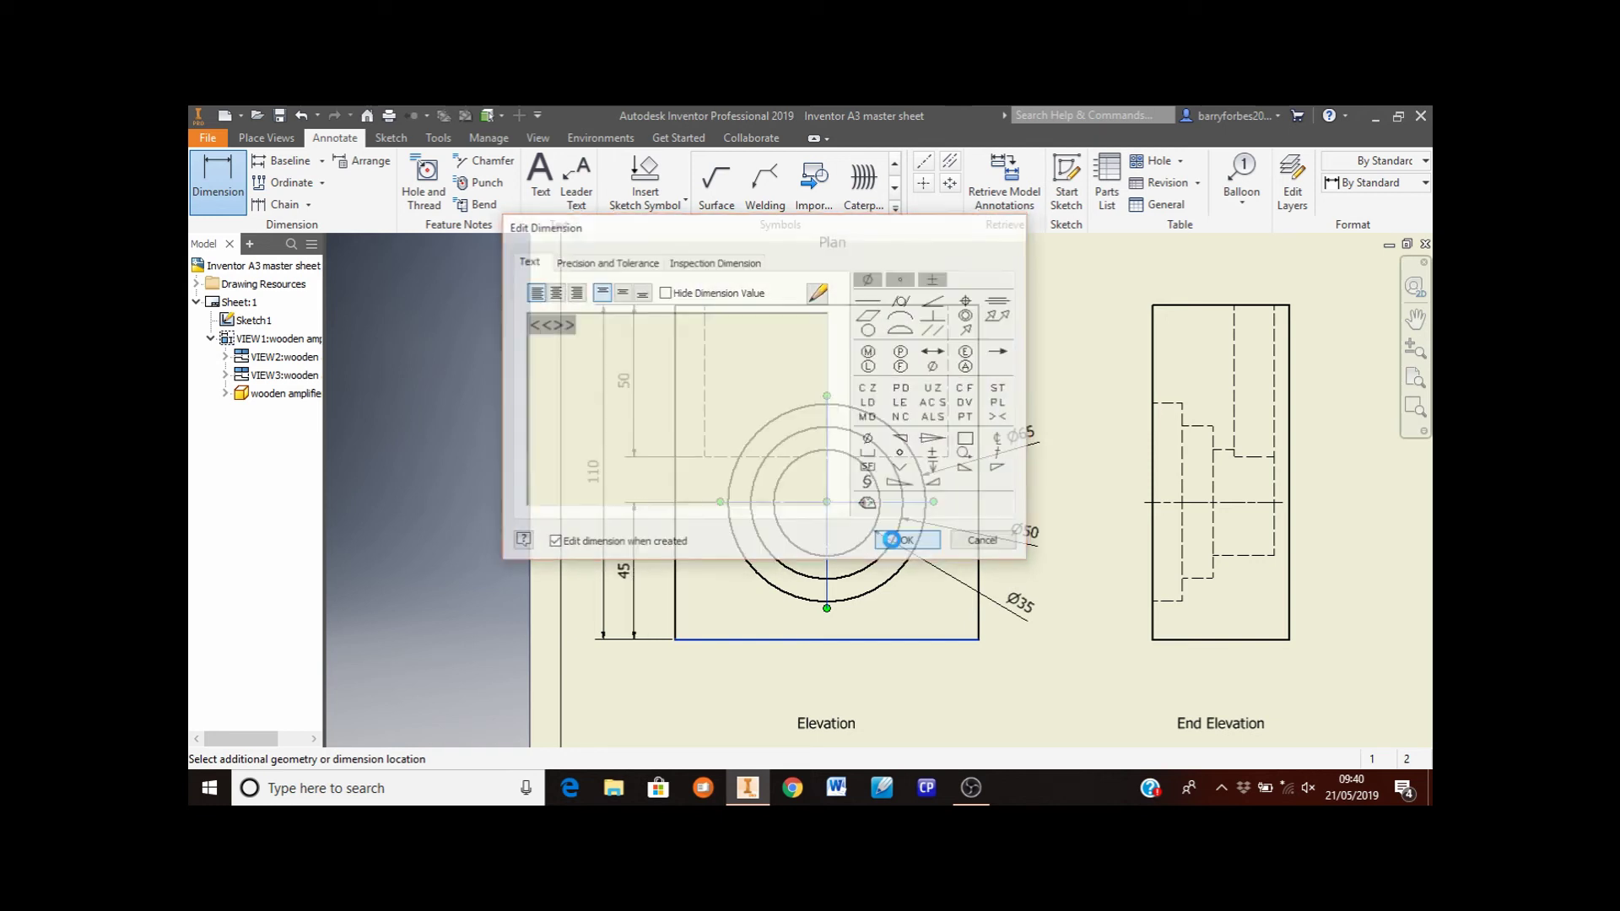
{"action": "left_click", "coordinate": [676, 557]}
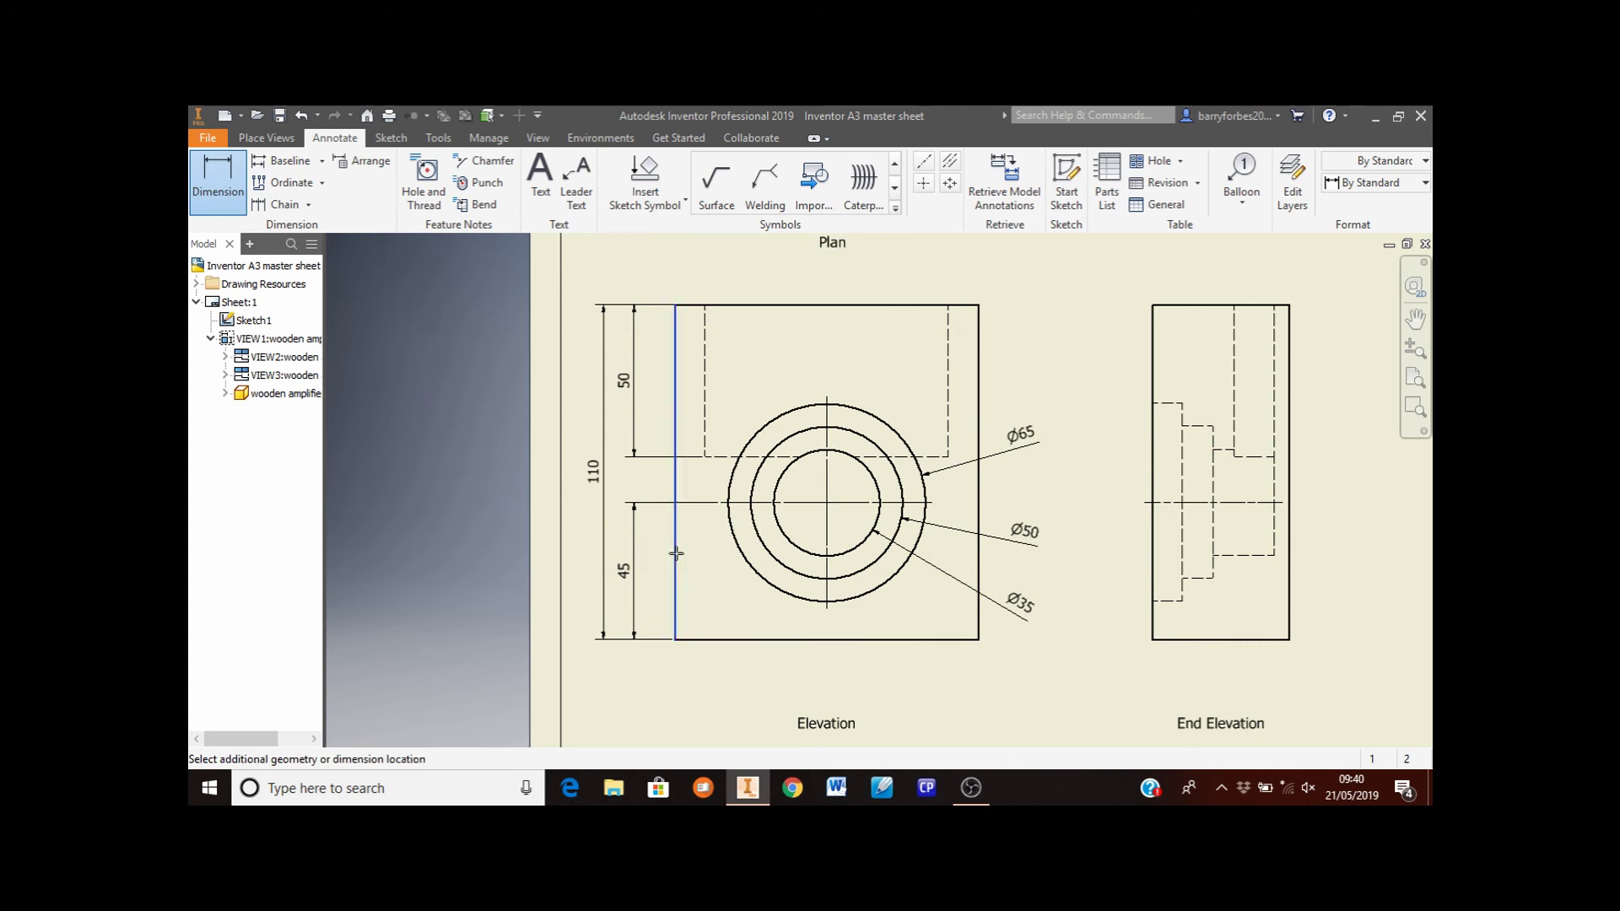
{"action": "left_click", "coordinate": [827, 532]}
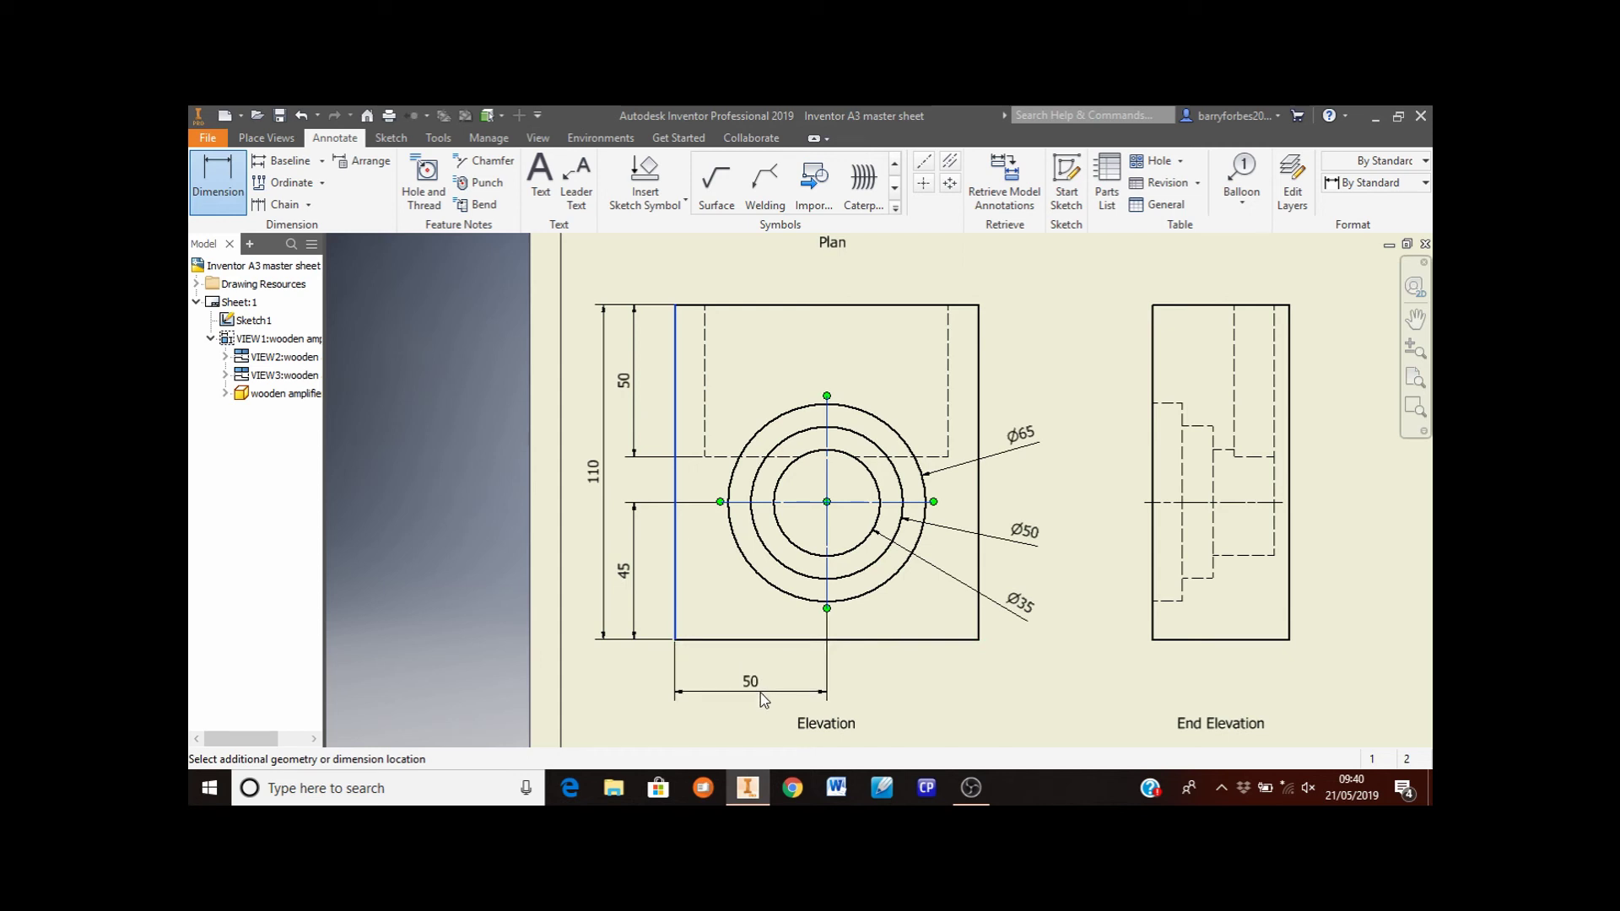
{"action": "left_click", "coordinate": [761, 692]}
{"action": "left_click", "coordinate": [896, 542]}
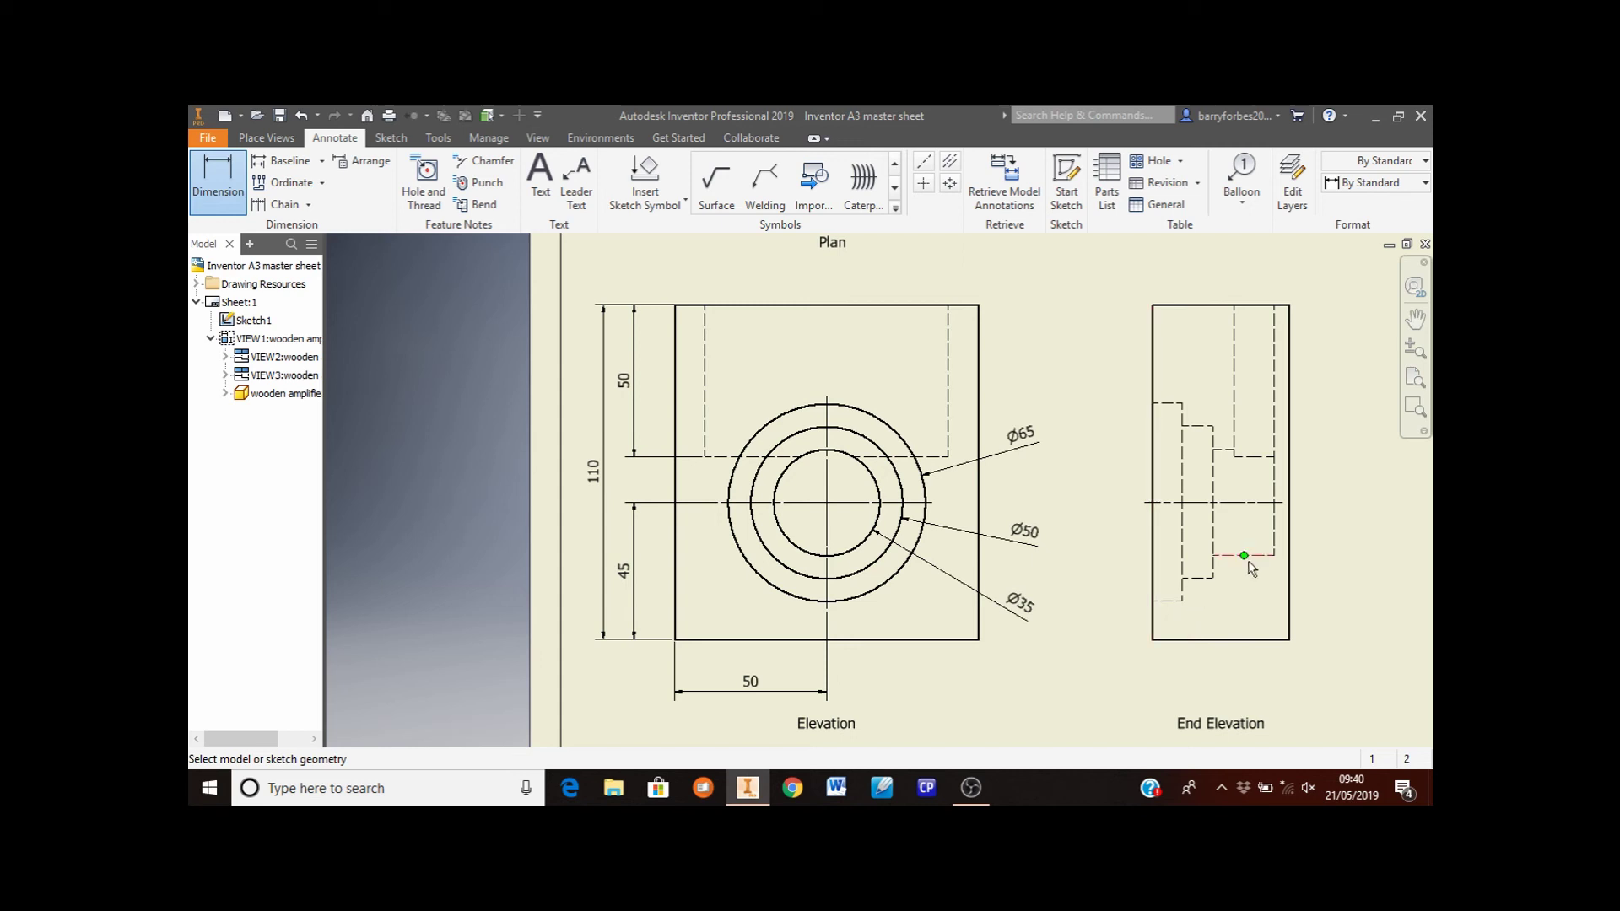
Dimension the depths of the three stepped hidden bores in the end elevation, placed in line beneath the block
{"action": "left_click", "coordinate": [1176, 607]}
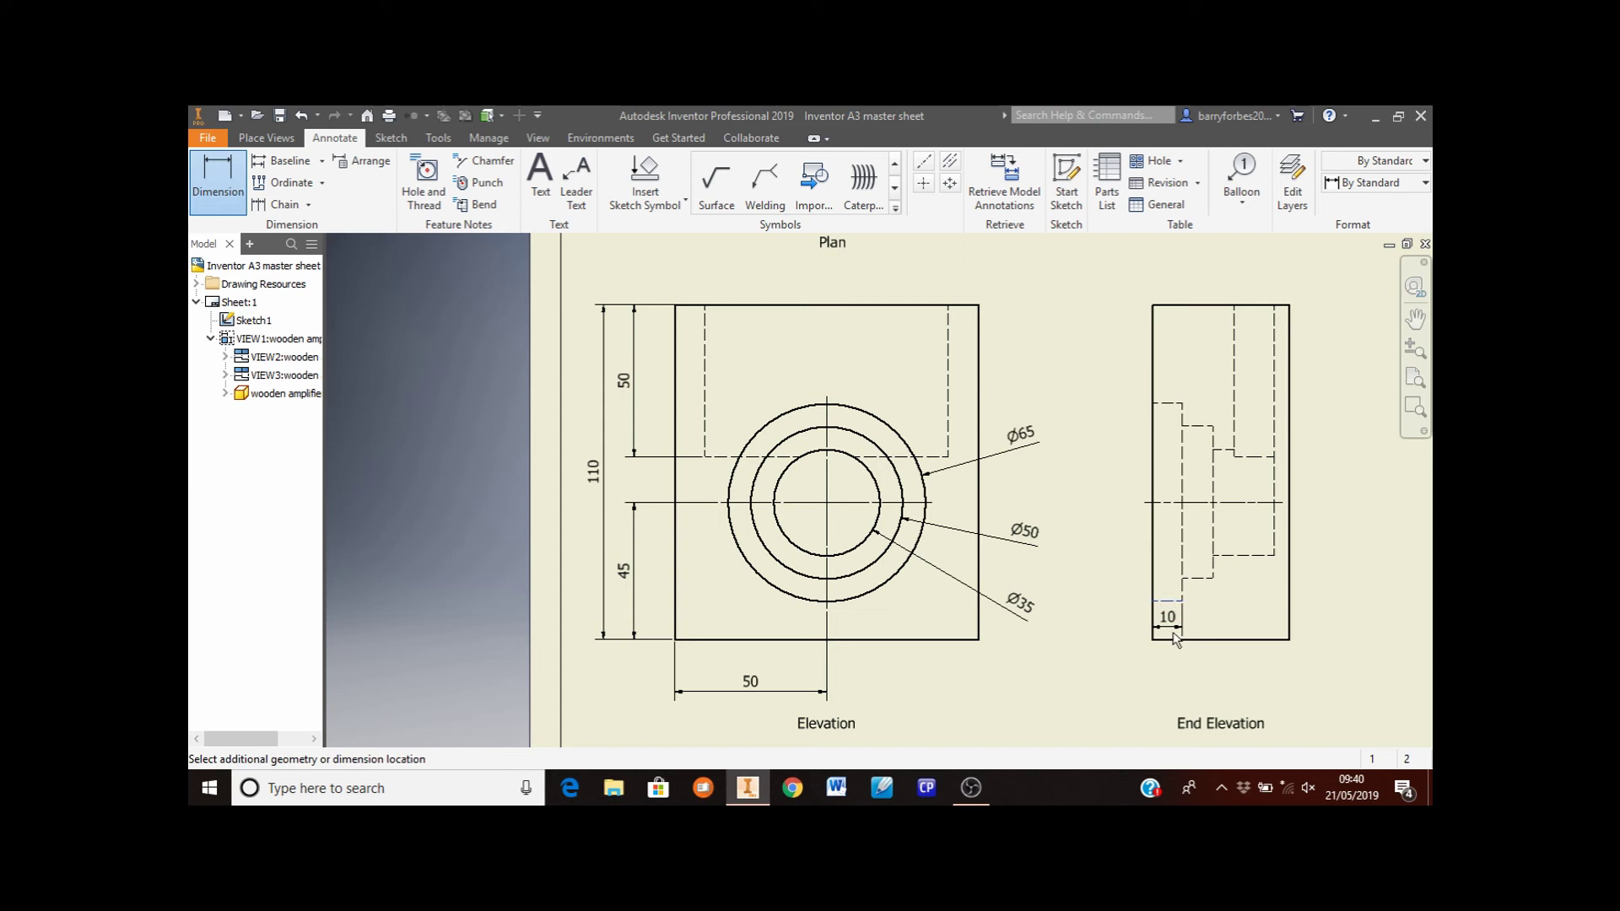
{"action": "left_click", "coordinate": [1182, 696]}
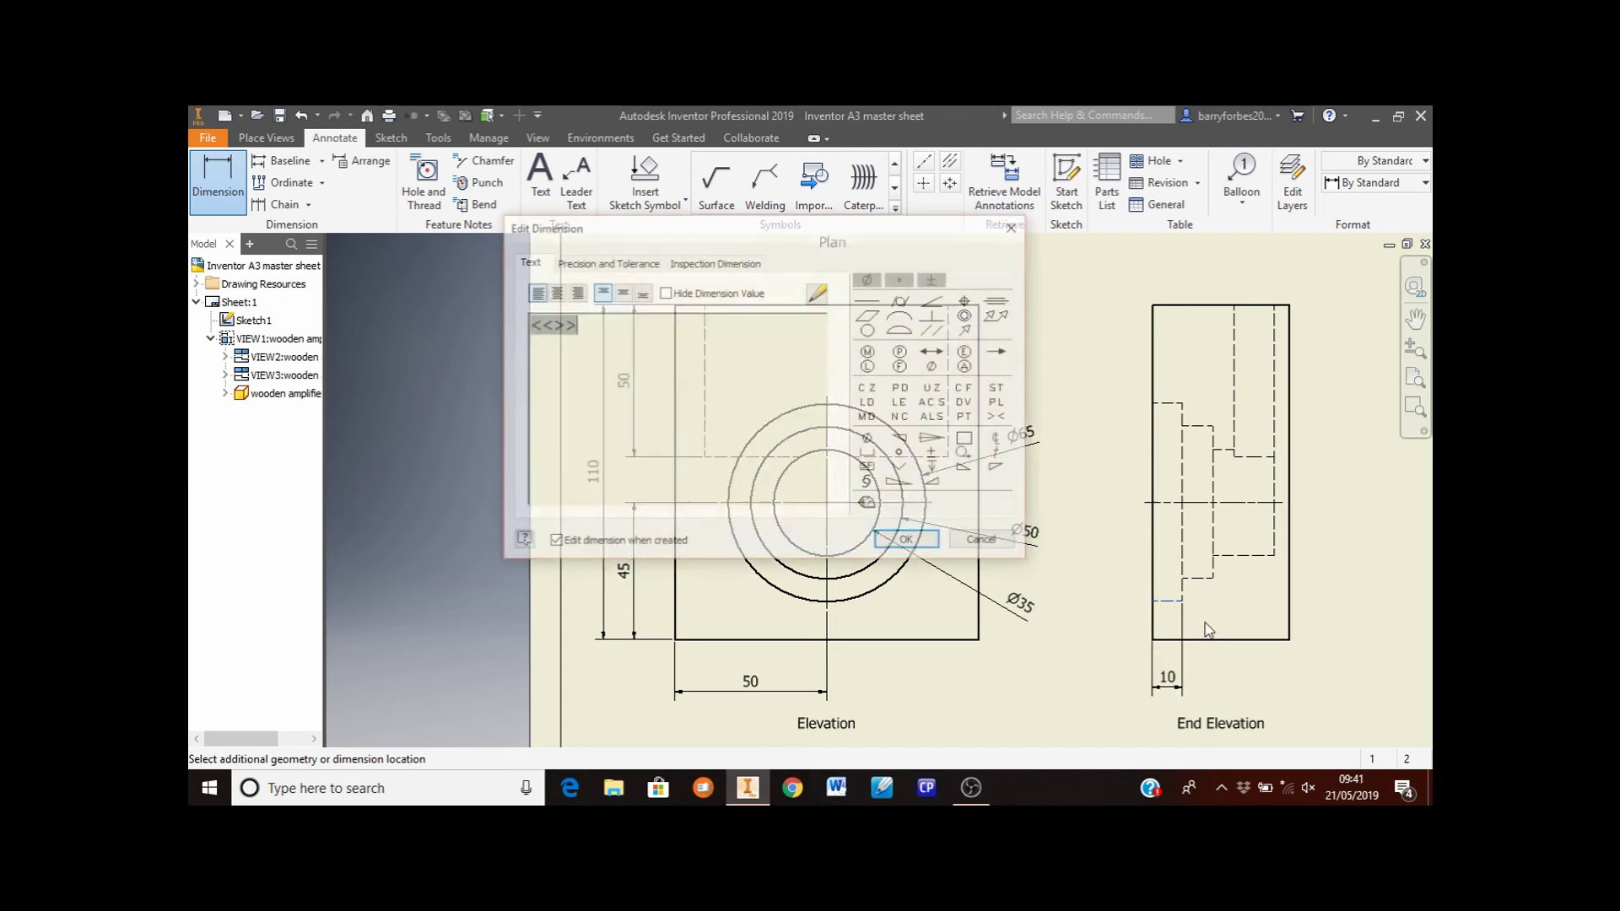
{"action": "left_click", "coordinate": [903, 539]}
{"action": "left_click", "coordinate": [1199, 580]}
{"action": "left_click", "coordinate": [1213, 697]}
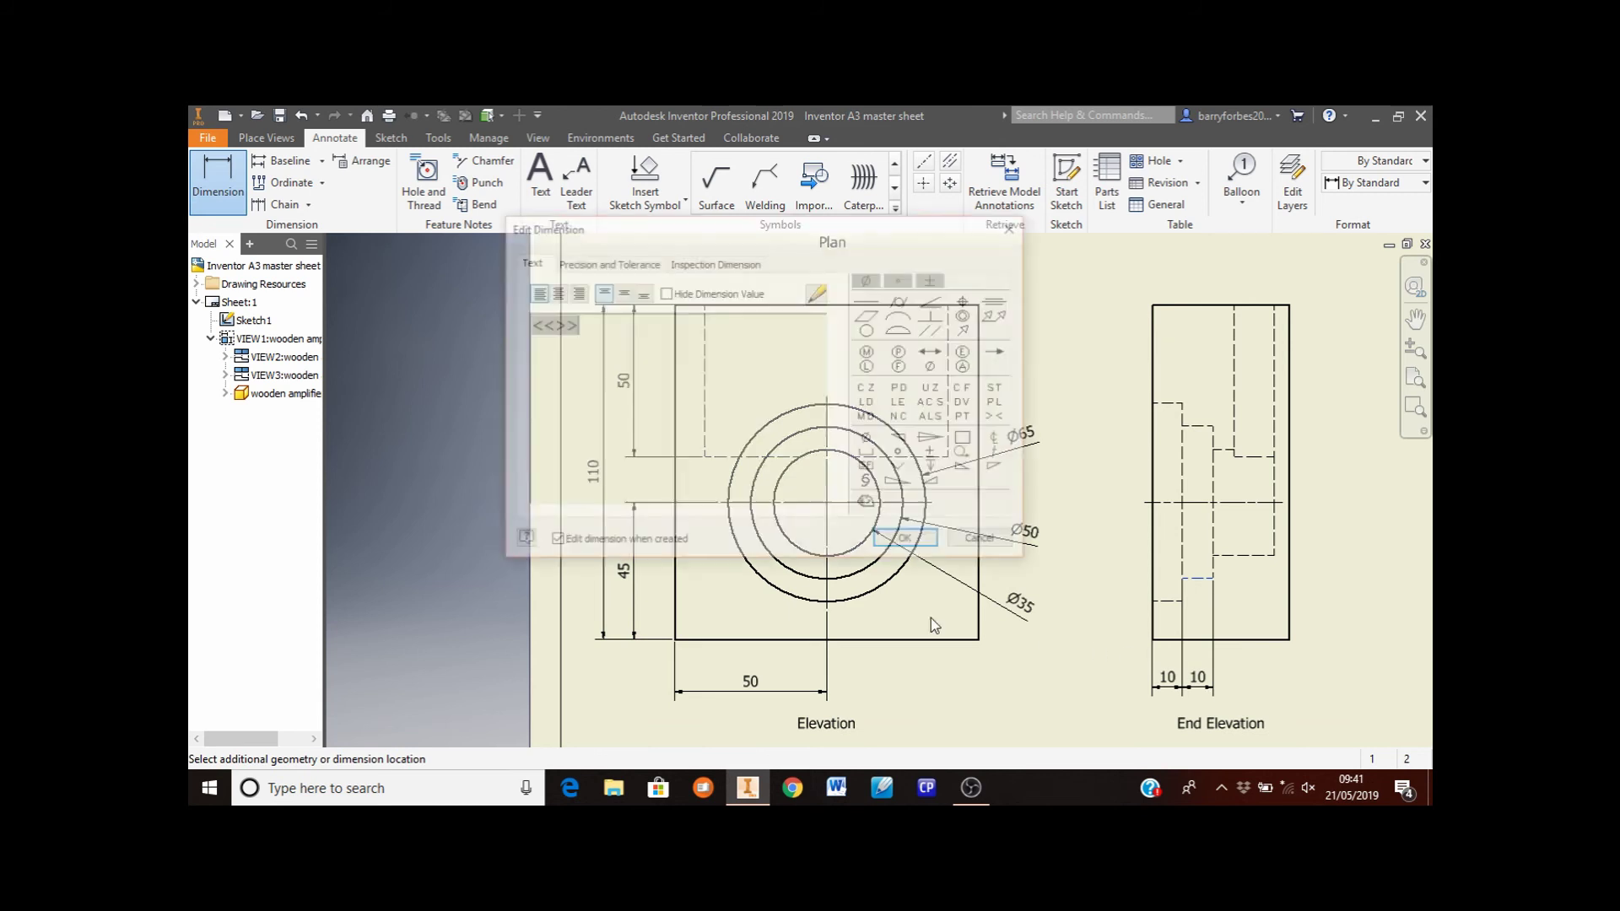
{"action": "left_click", "coordinate": [904, 539]}
{"action": "left_click", "coordinate": [1265, 559]}
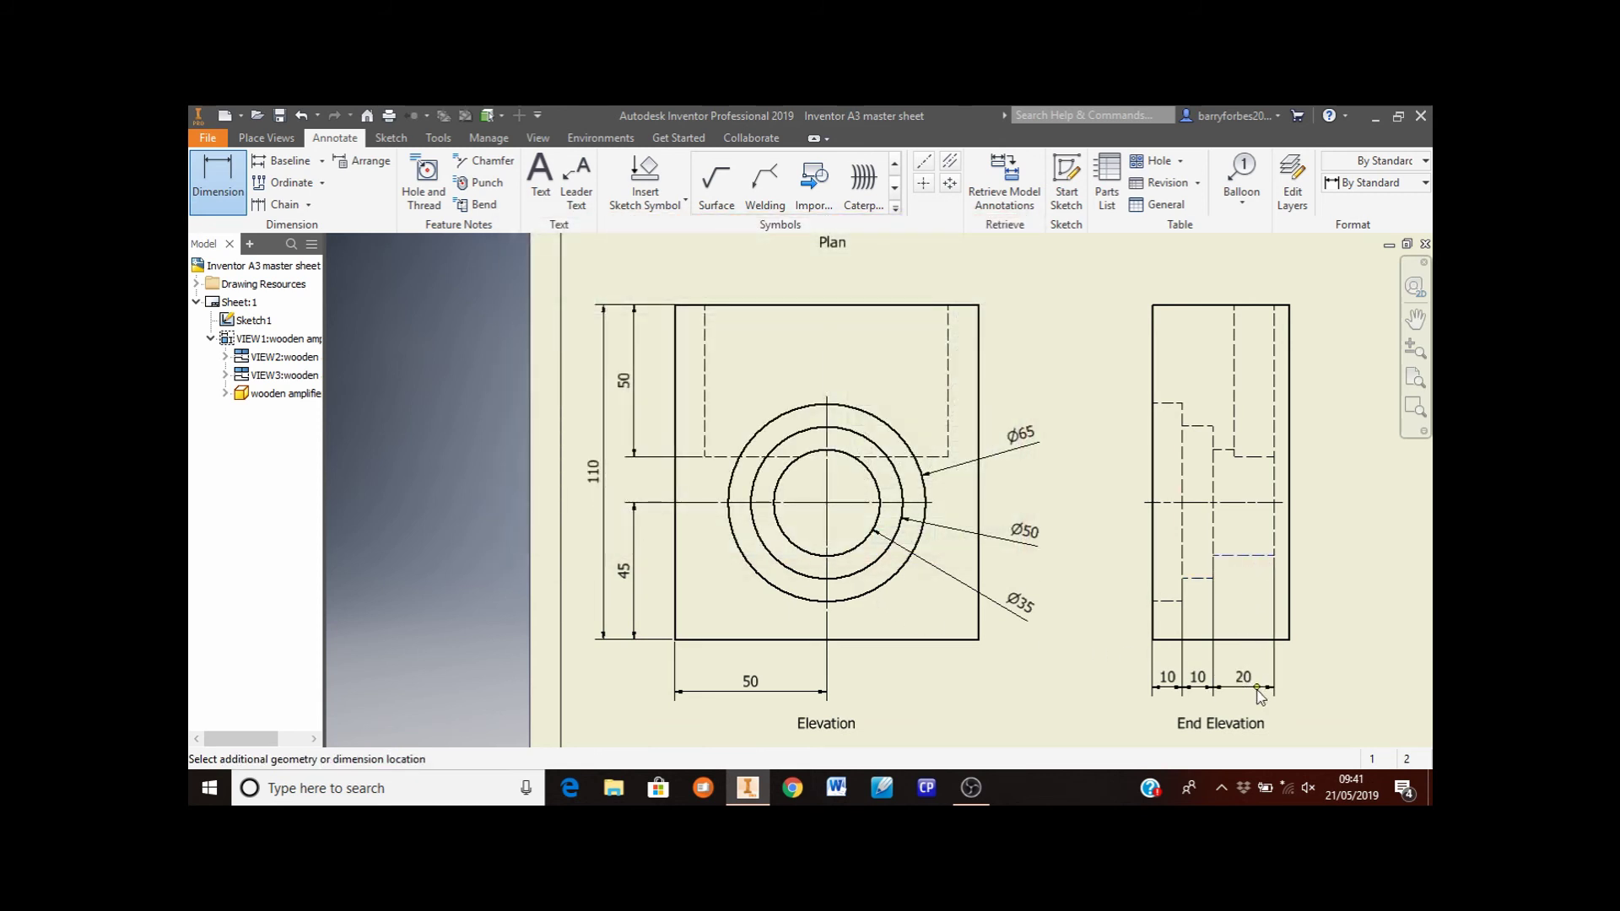
{"action": "left_click", "coordinate": [1257, 693]}
{"action": "left_click", "coordinate": [905, 539]}
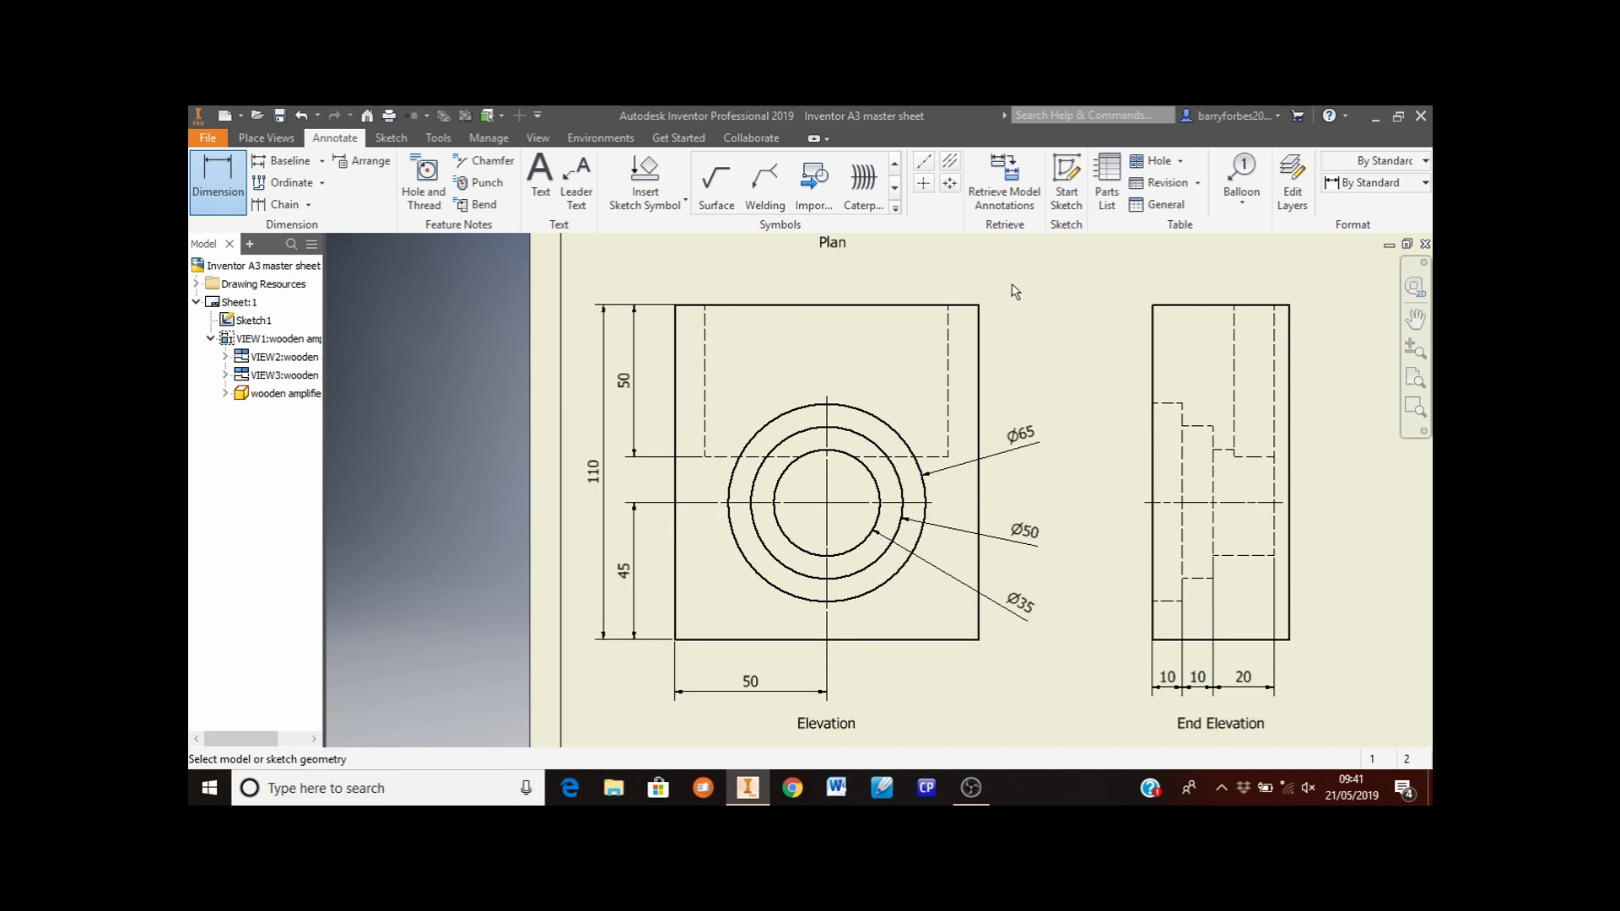
In the plan, dimension the phone slot's offset from the block's upper edge, placed right, and the slot's front-to-back thickness, placed left
{"action": "mouse_move", "coordinate": [1015, 281]}
{"action": "middle_mouse_down"}
{"action": "mouse_move", "coordinate": [1023, 681]}
{"action": "mouse_move", "coordinate": [1013, 632]}
{"action": "middle_mouse_up"}
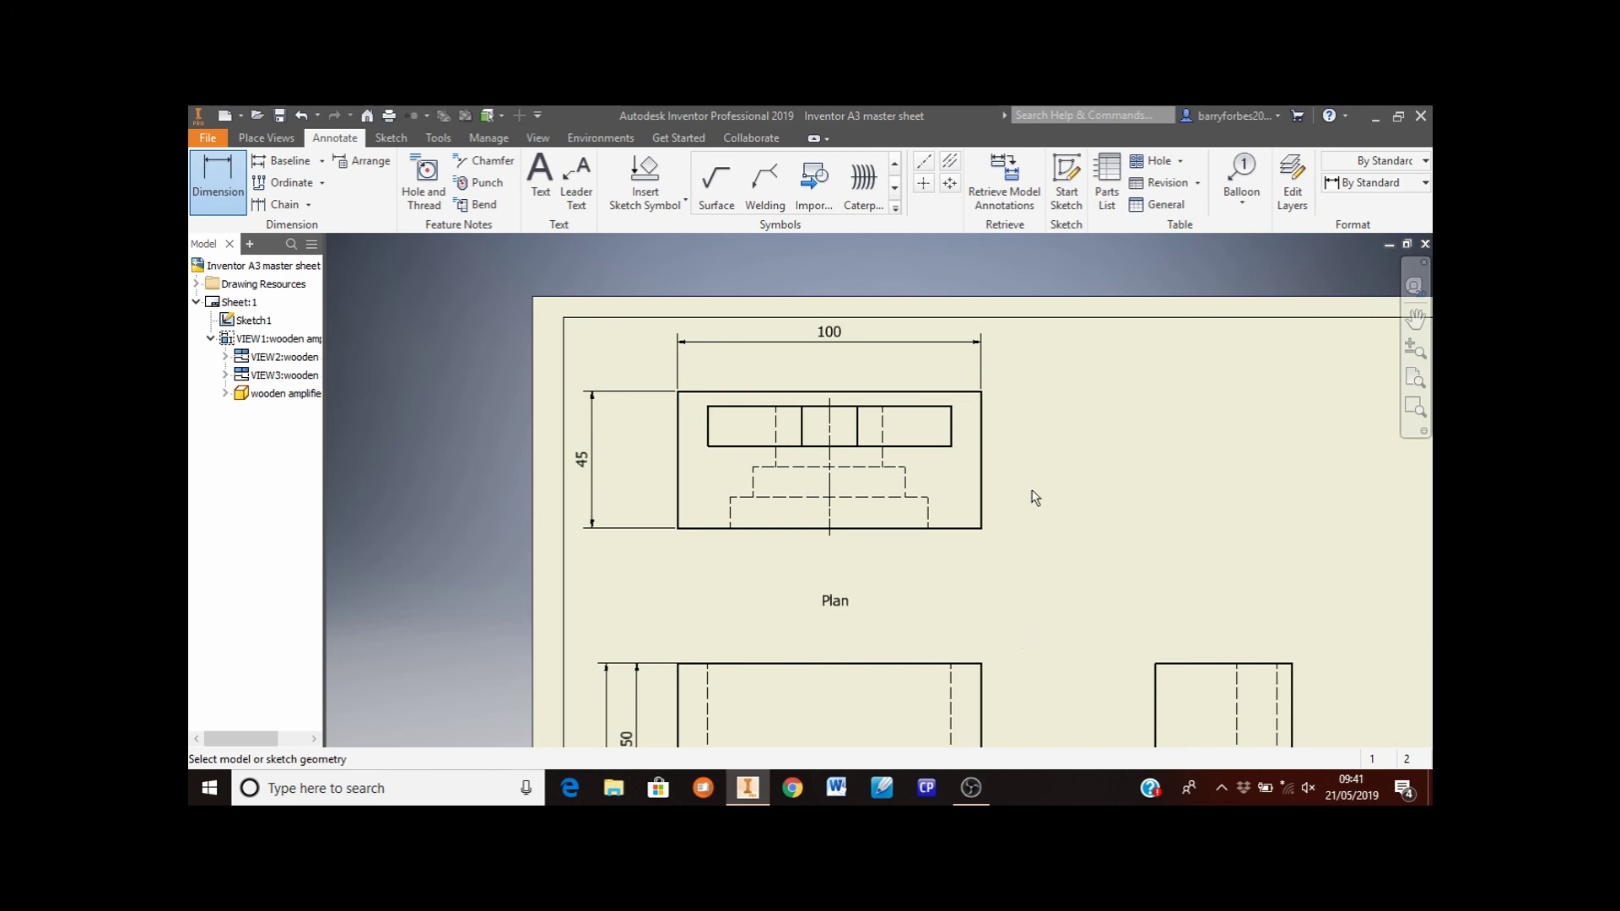
{"action": "left_click", "coordinate": [938, 393]}
{"action": "left_click", "coordinate": [938, 408]}
{"action": "left_click", "coordinate": [1048, 400]}
{"action": "left_click", "coordinate": [919, 543]}
{"action": "left_click", "coordinate": [707, 439]}
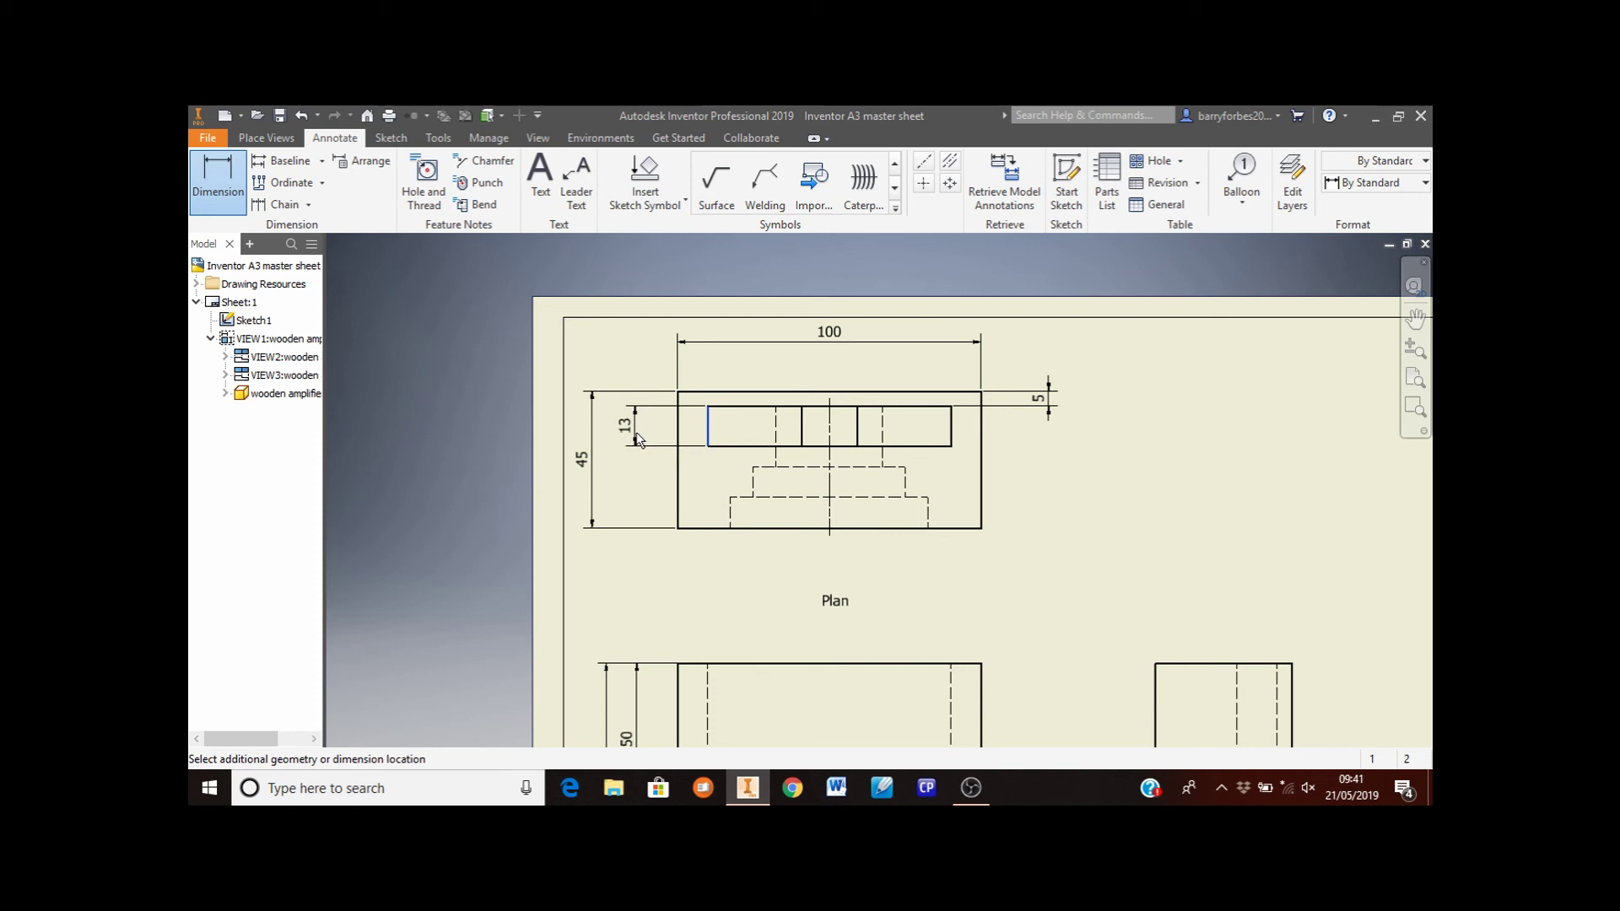
{"action": "left_click", "coordinate": [639, 439]}
{"action": "left_click", "coordinate": [908, 542]}
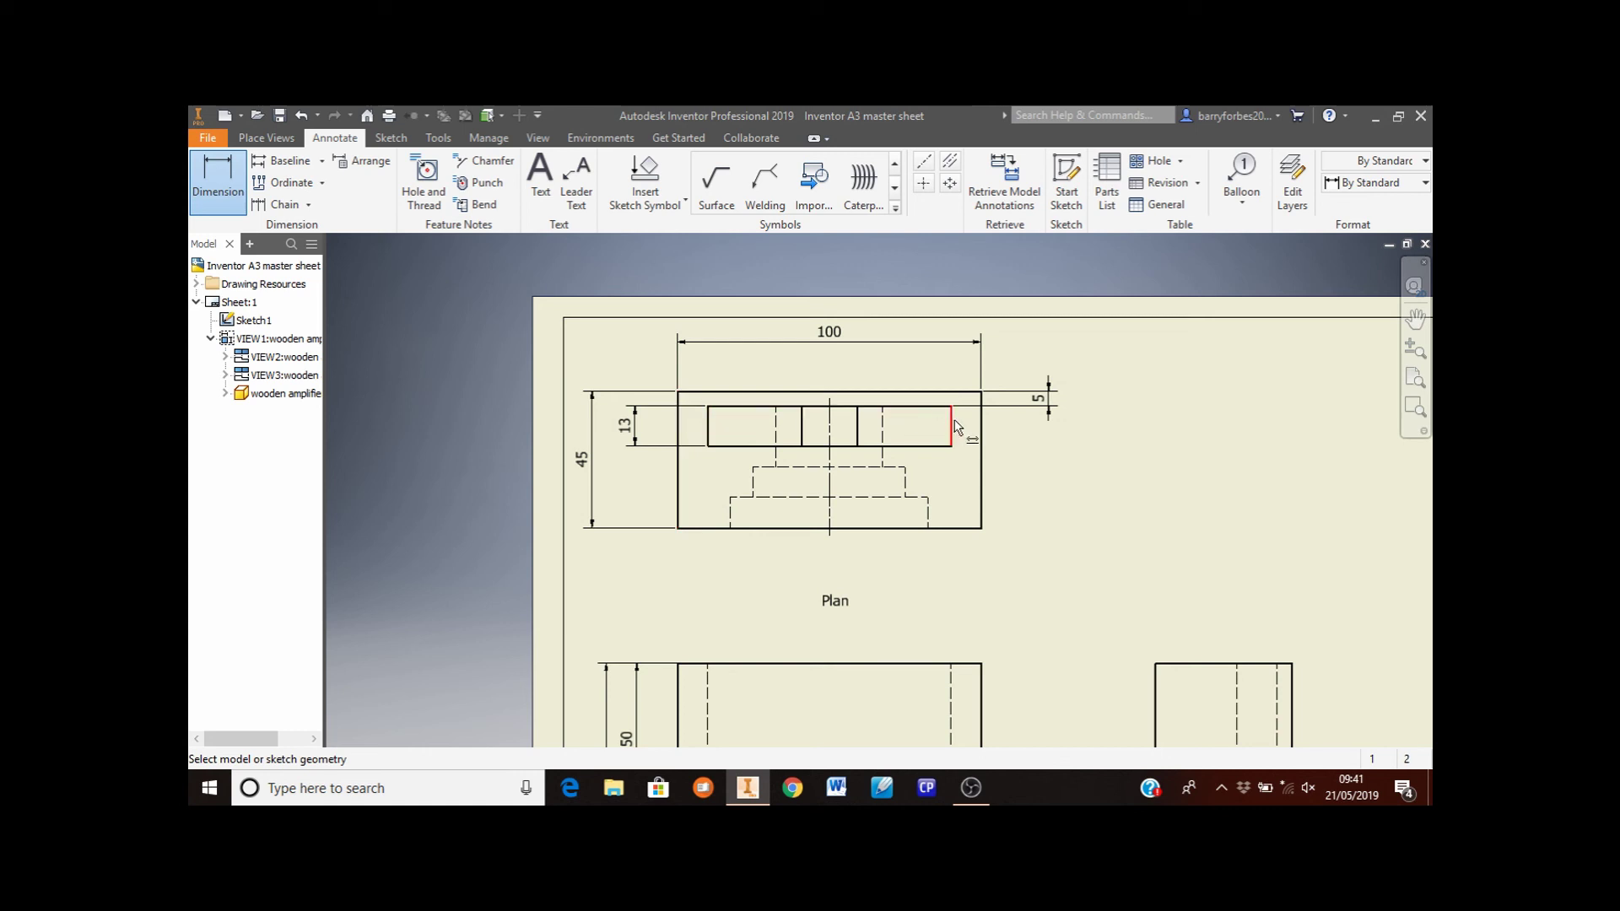
Dimension the slot's offset from the block's left edge and the slot's width, in line between the plan and its overall width dimension
{"action": "left_click", "coordinate": [678, 415]}
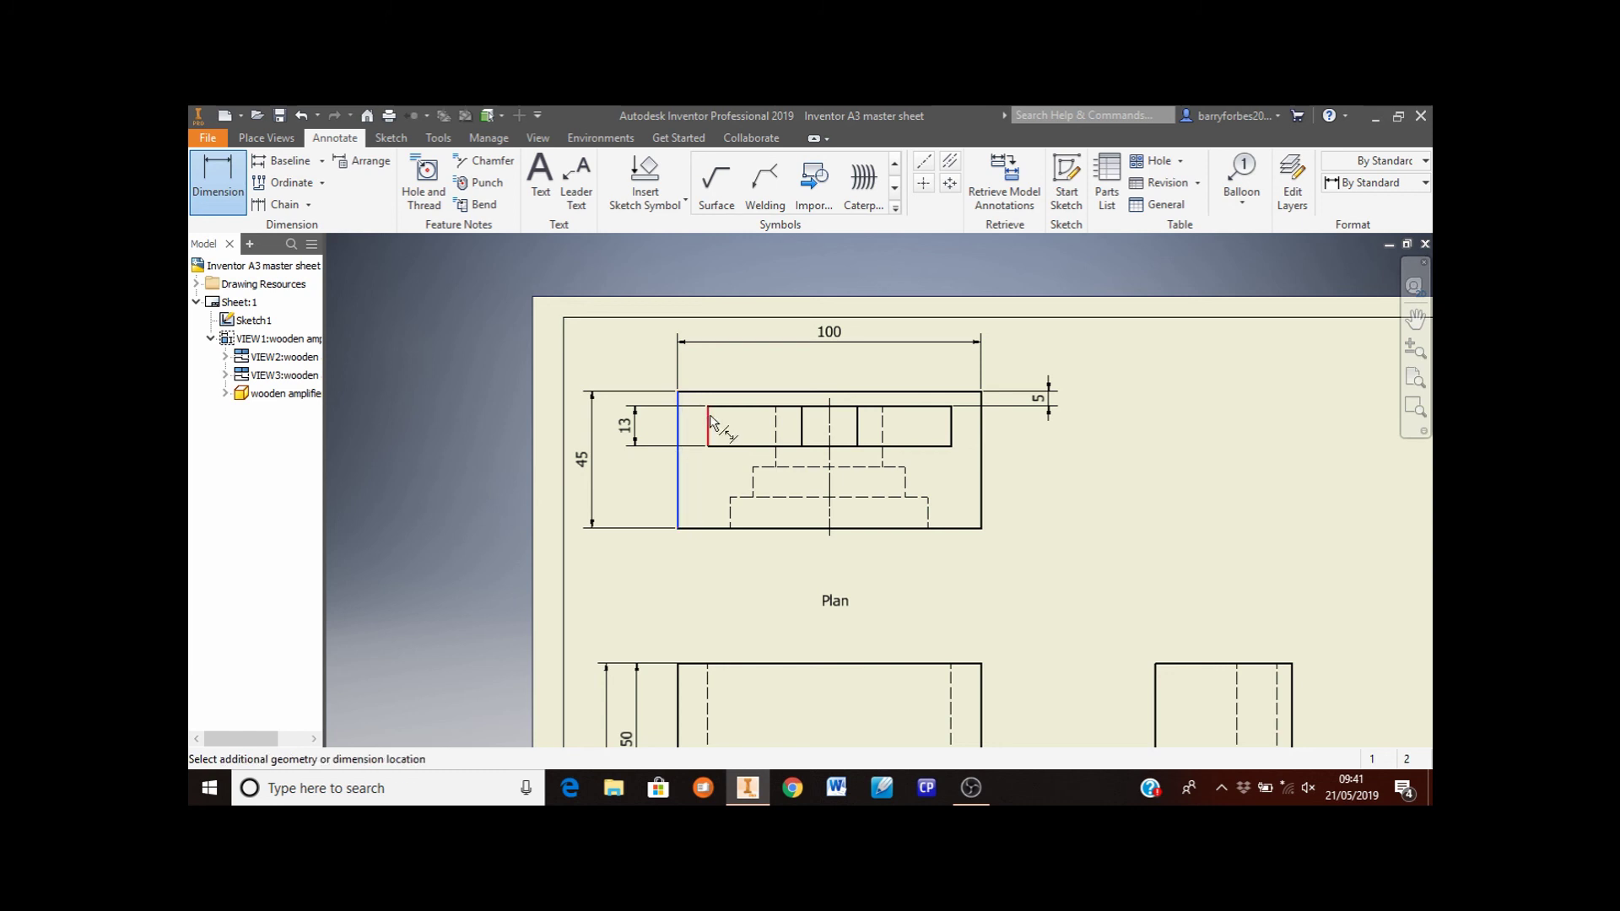
{"action": "left_click", "coordinate": [708, 422]}
{"action": "left_click", "coordinate": [707, 376]}
{"action": "left_click", "coordinate": [905, 539]}
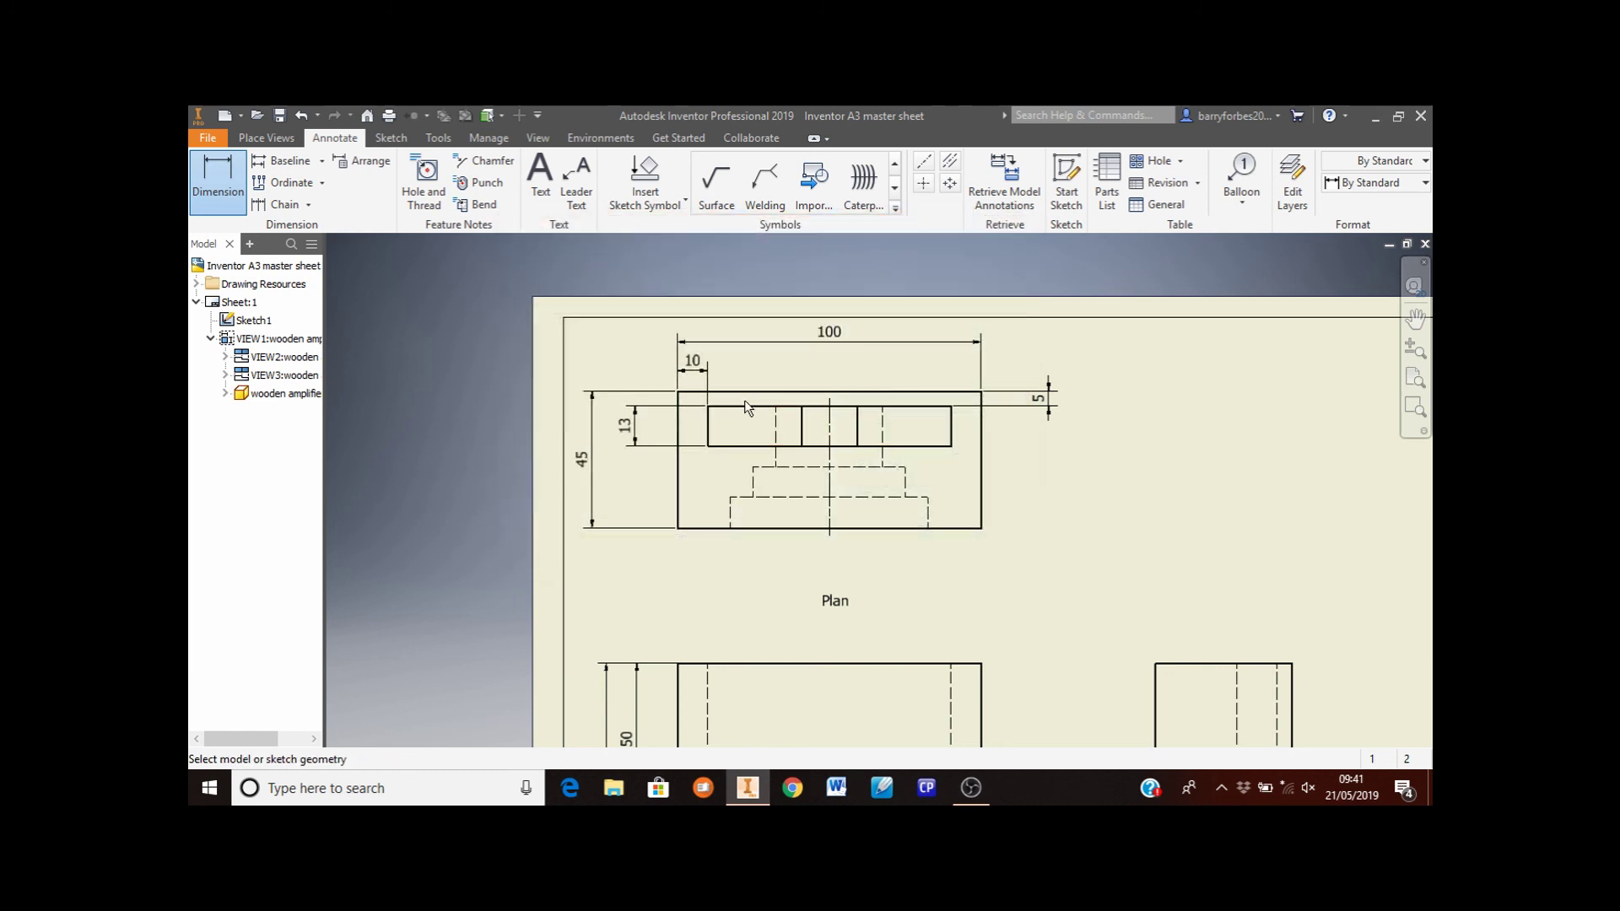
{"action": "left_click", "coordinate": [709, 424]}
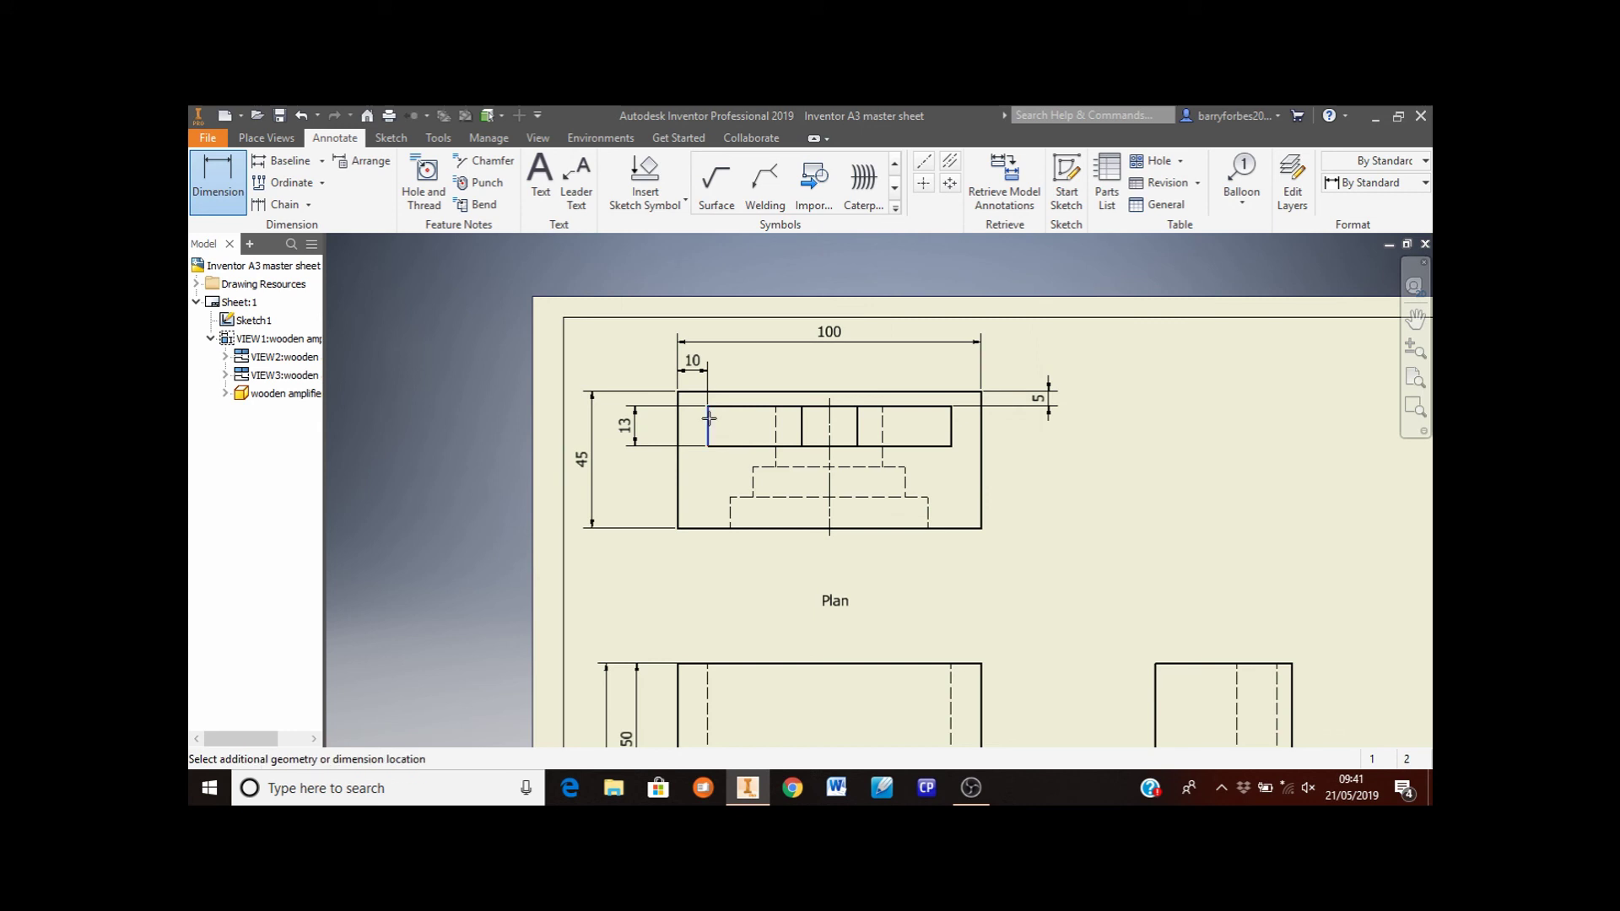
{"action": "left_click", "coordinate": [950, 420]}
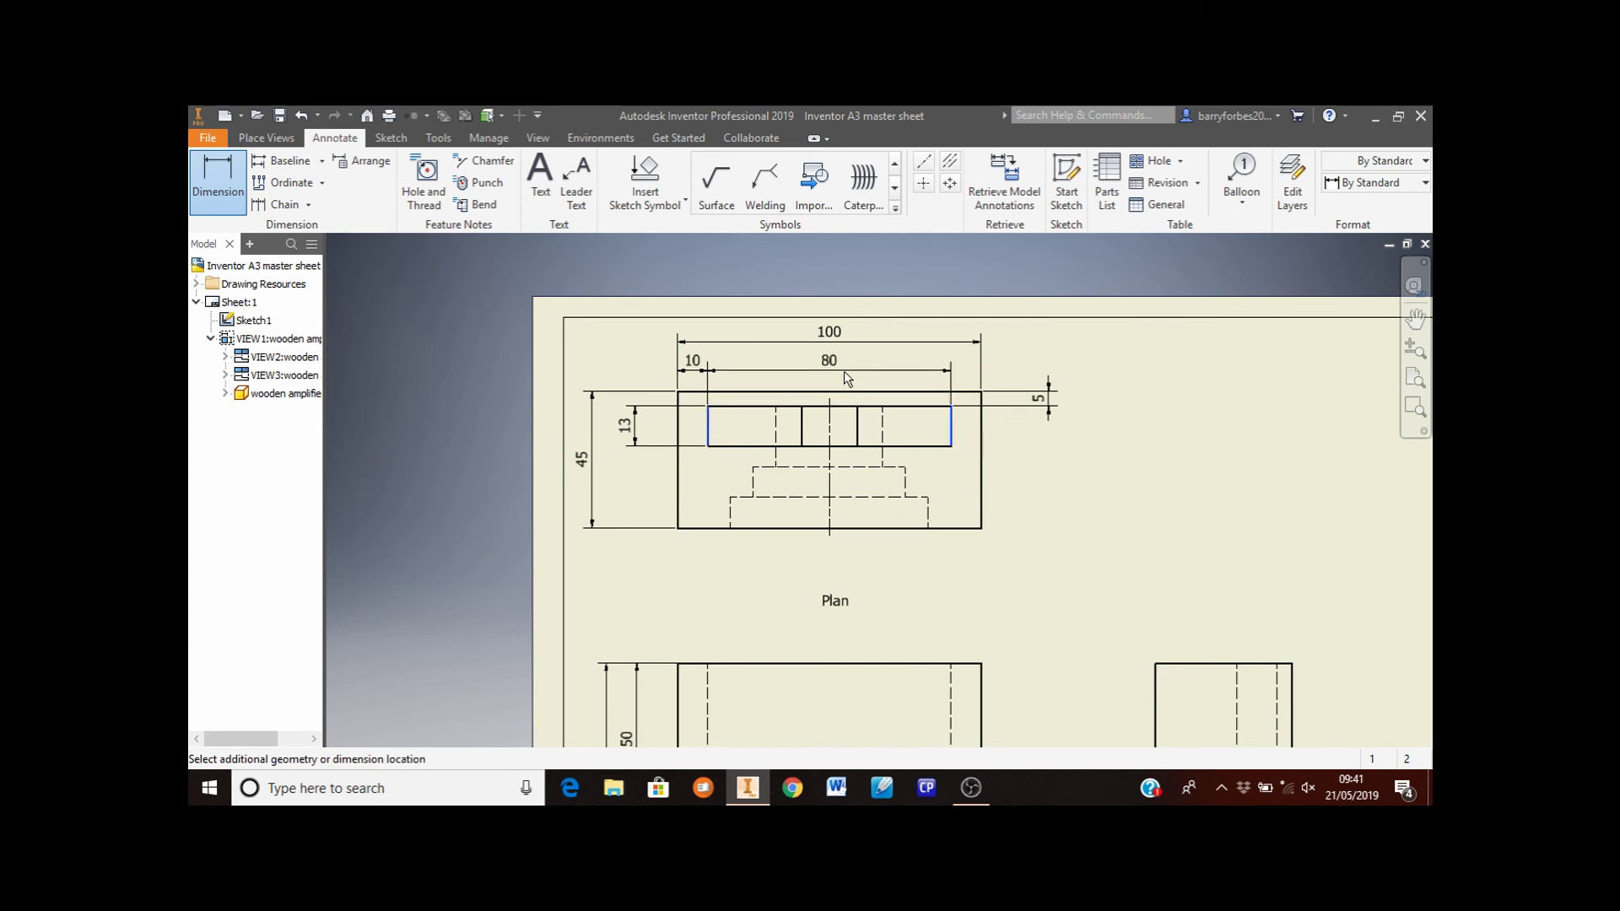
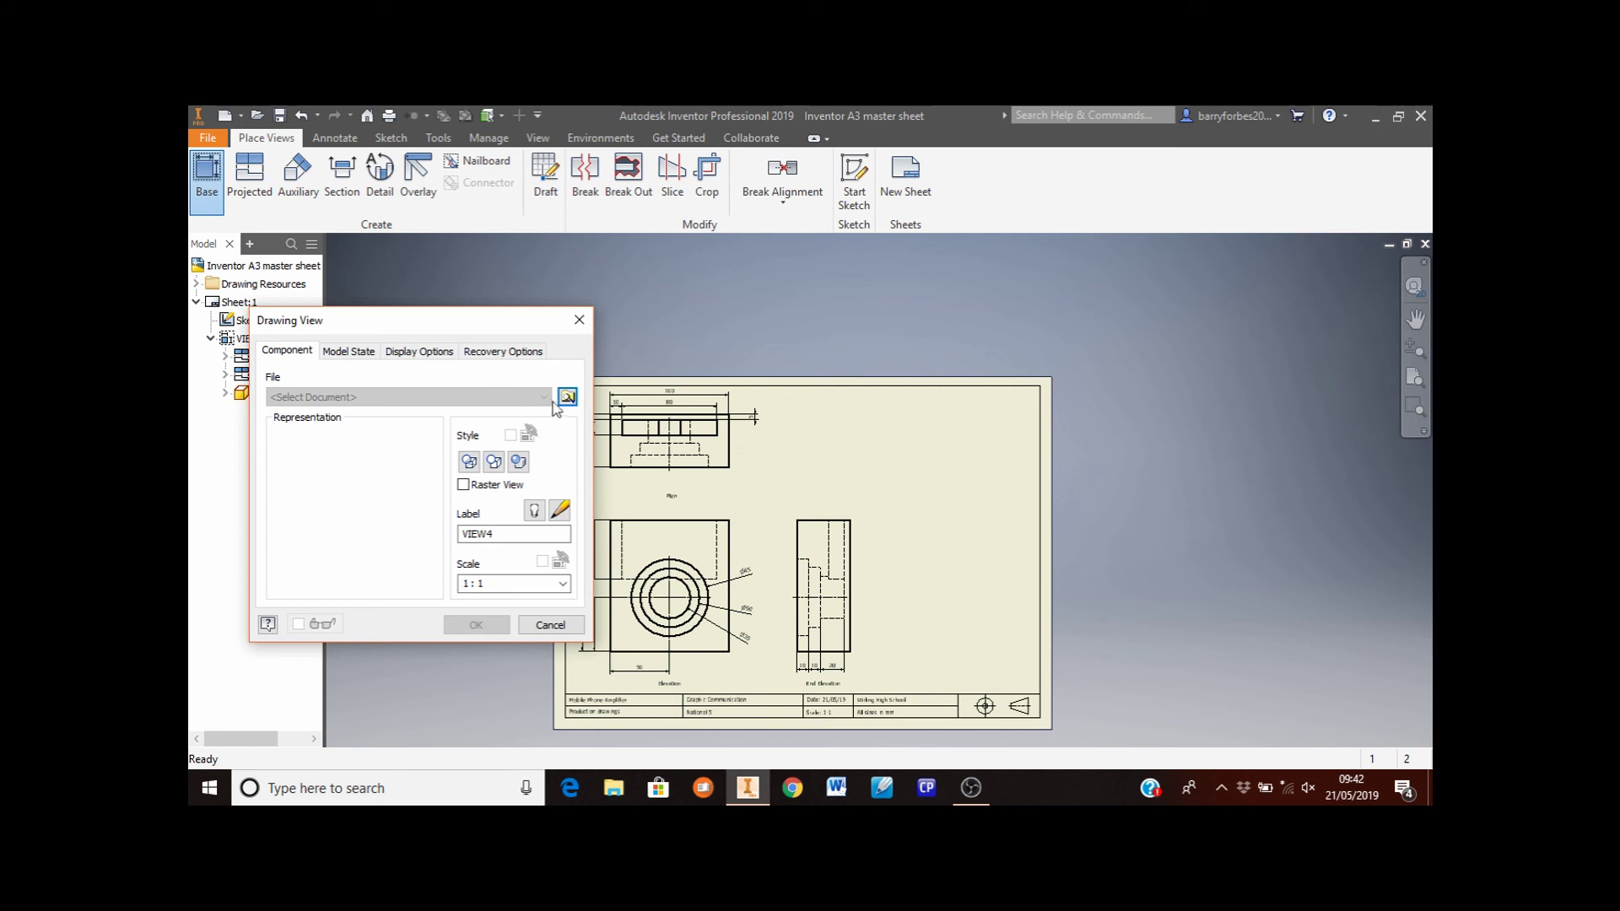
Set up a new base view of the wooden amplifier model, turned to an isometric orientation with hidden lines removed
{"action": "left_click", "coordinate": [567, 397]}
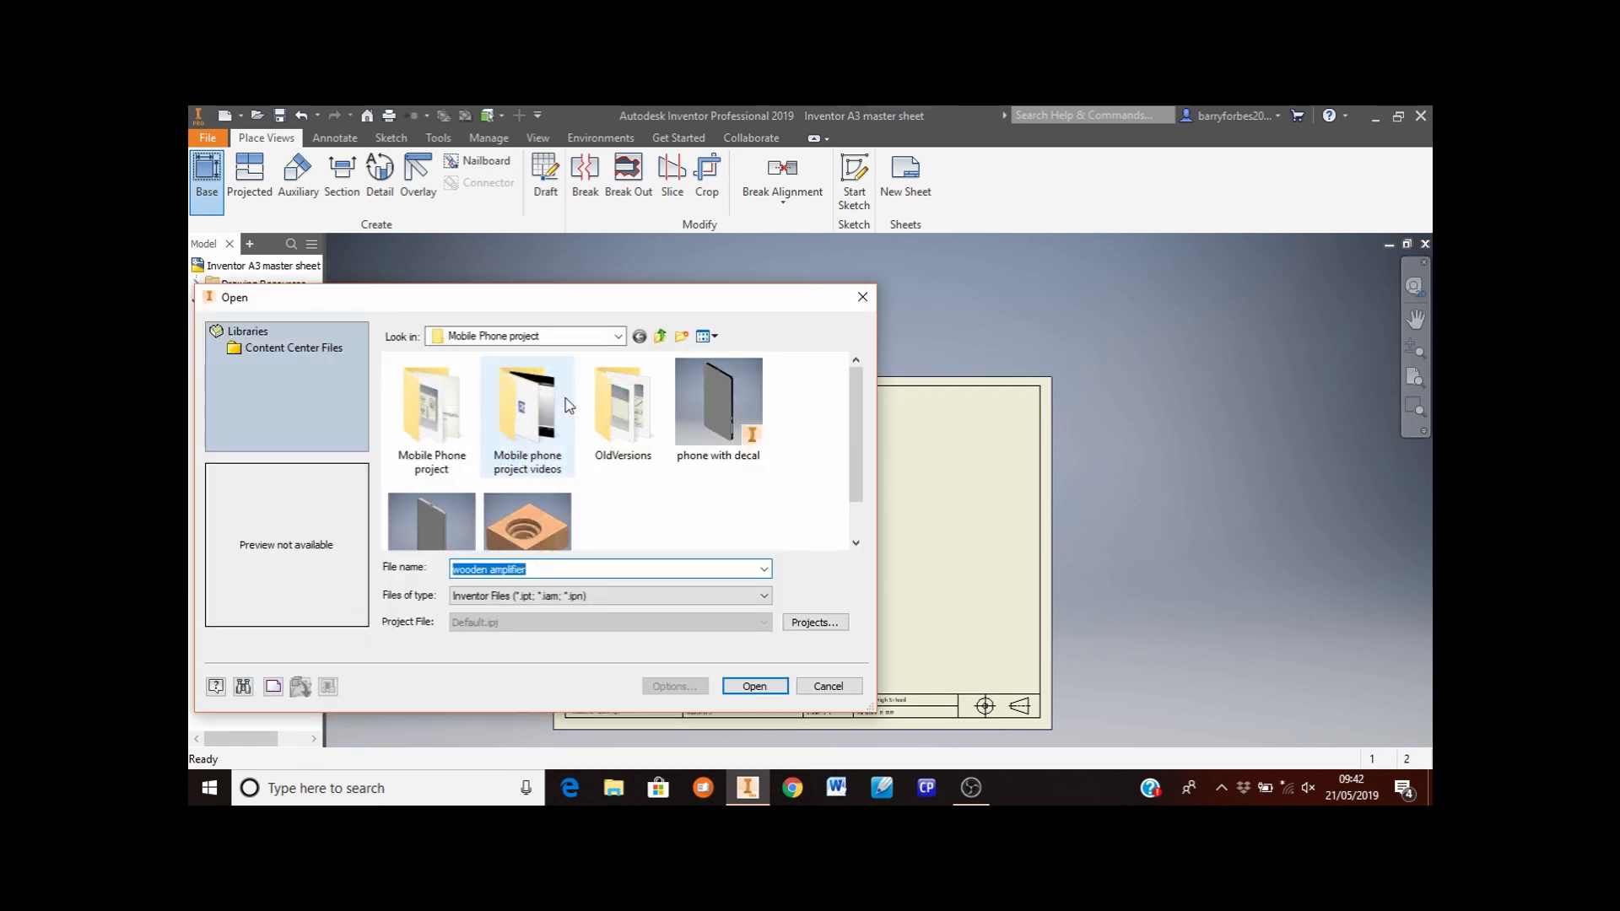
{"action": "left_click", "coordinate": [536, 532]}
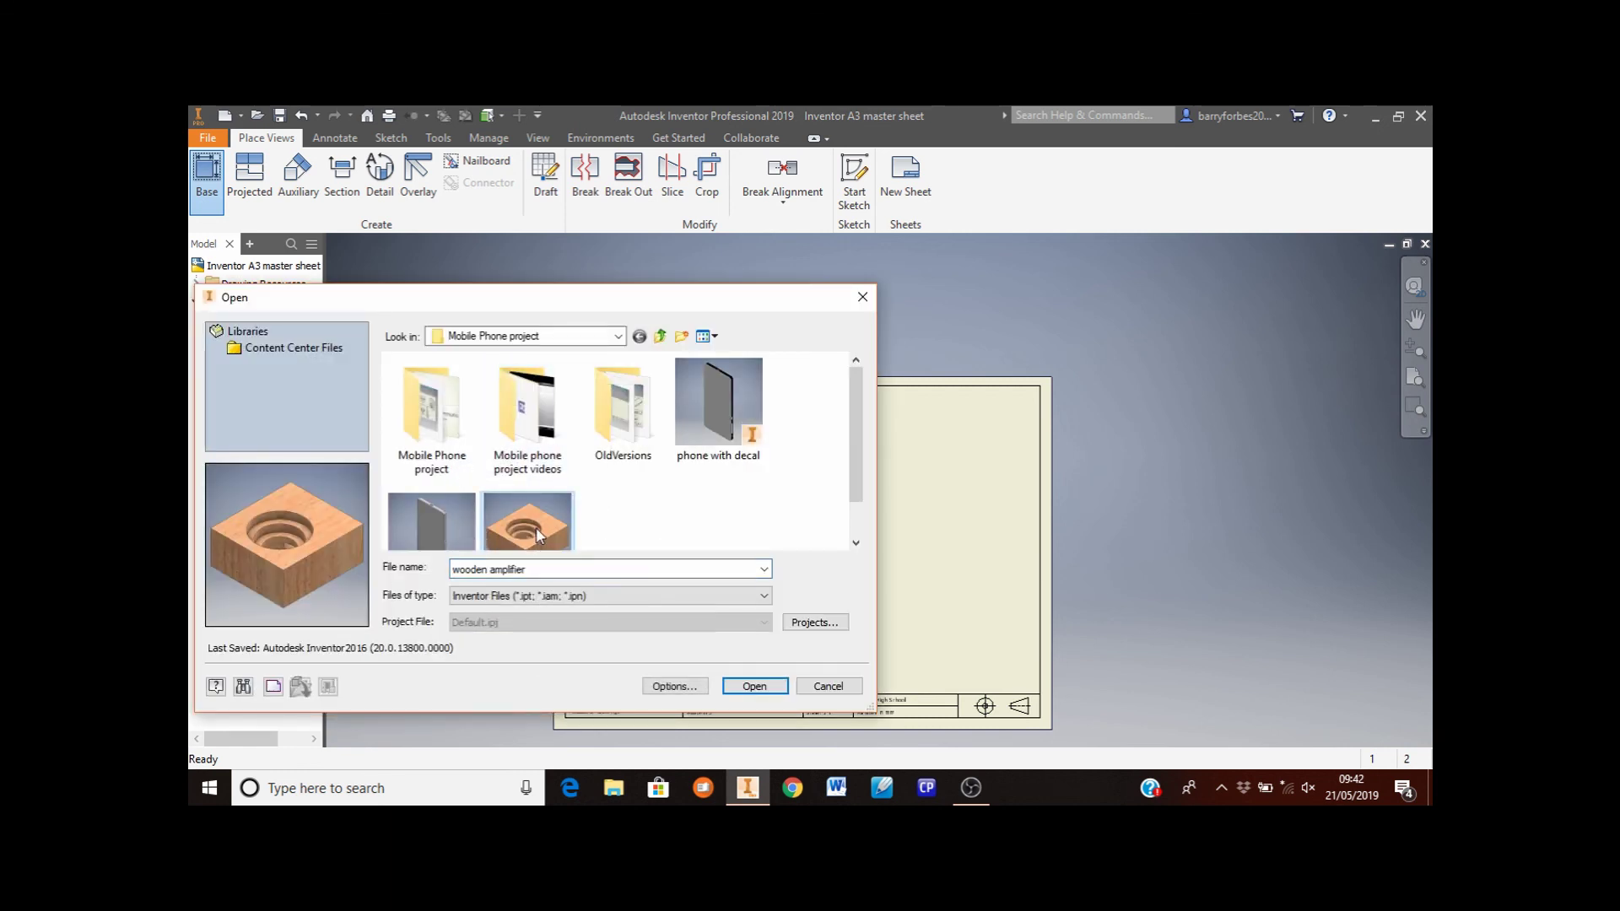
{"action": "left_click", "coordinate": [755, 687]}
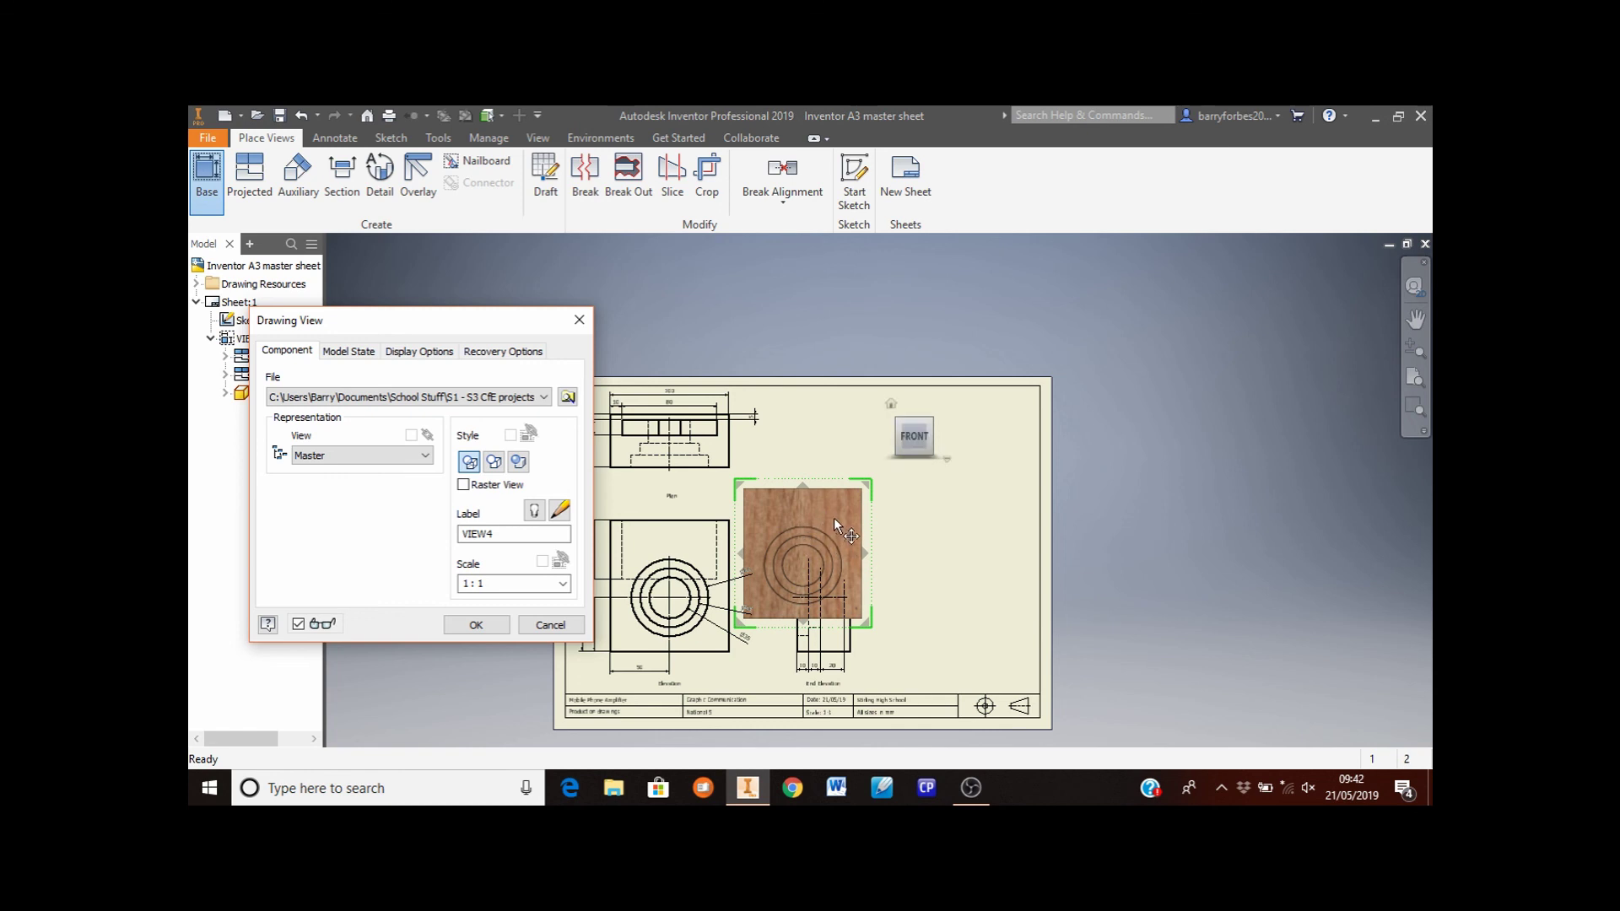
{"action": "left_click", "coordinate": [930, 422]}
{"action": "left_click", "coordinate": [930, 422]}
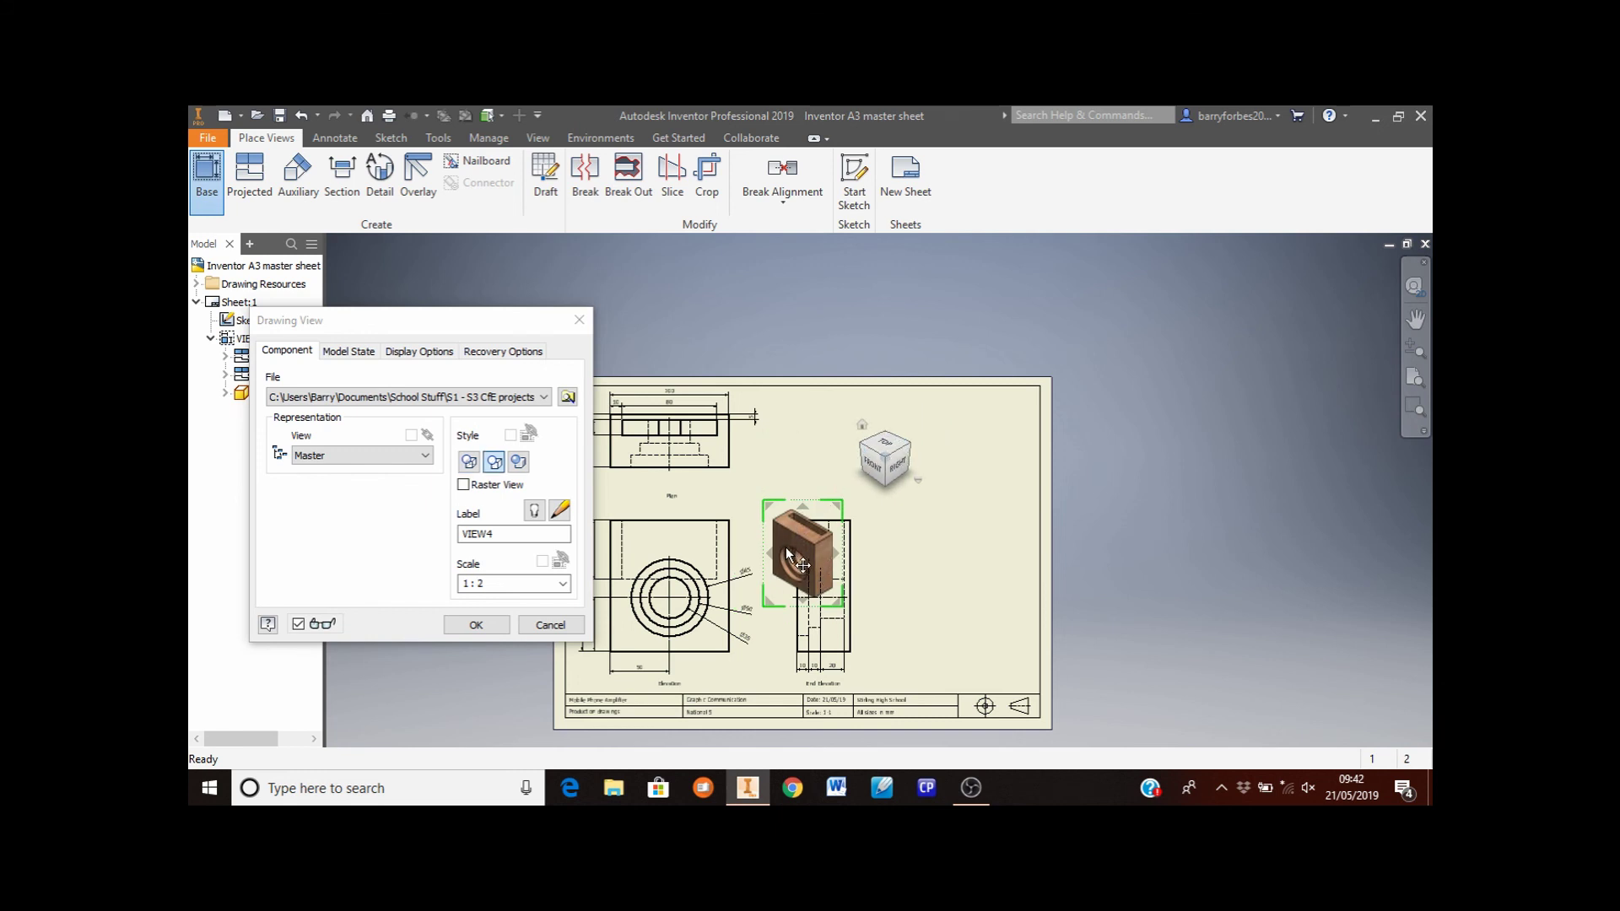
Set the isometric view's scale to 1:1, create it and move it to the sheet's empty upper-right area
{"action": "left_click", "coordinate": [501, 583]}
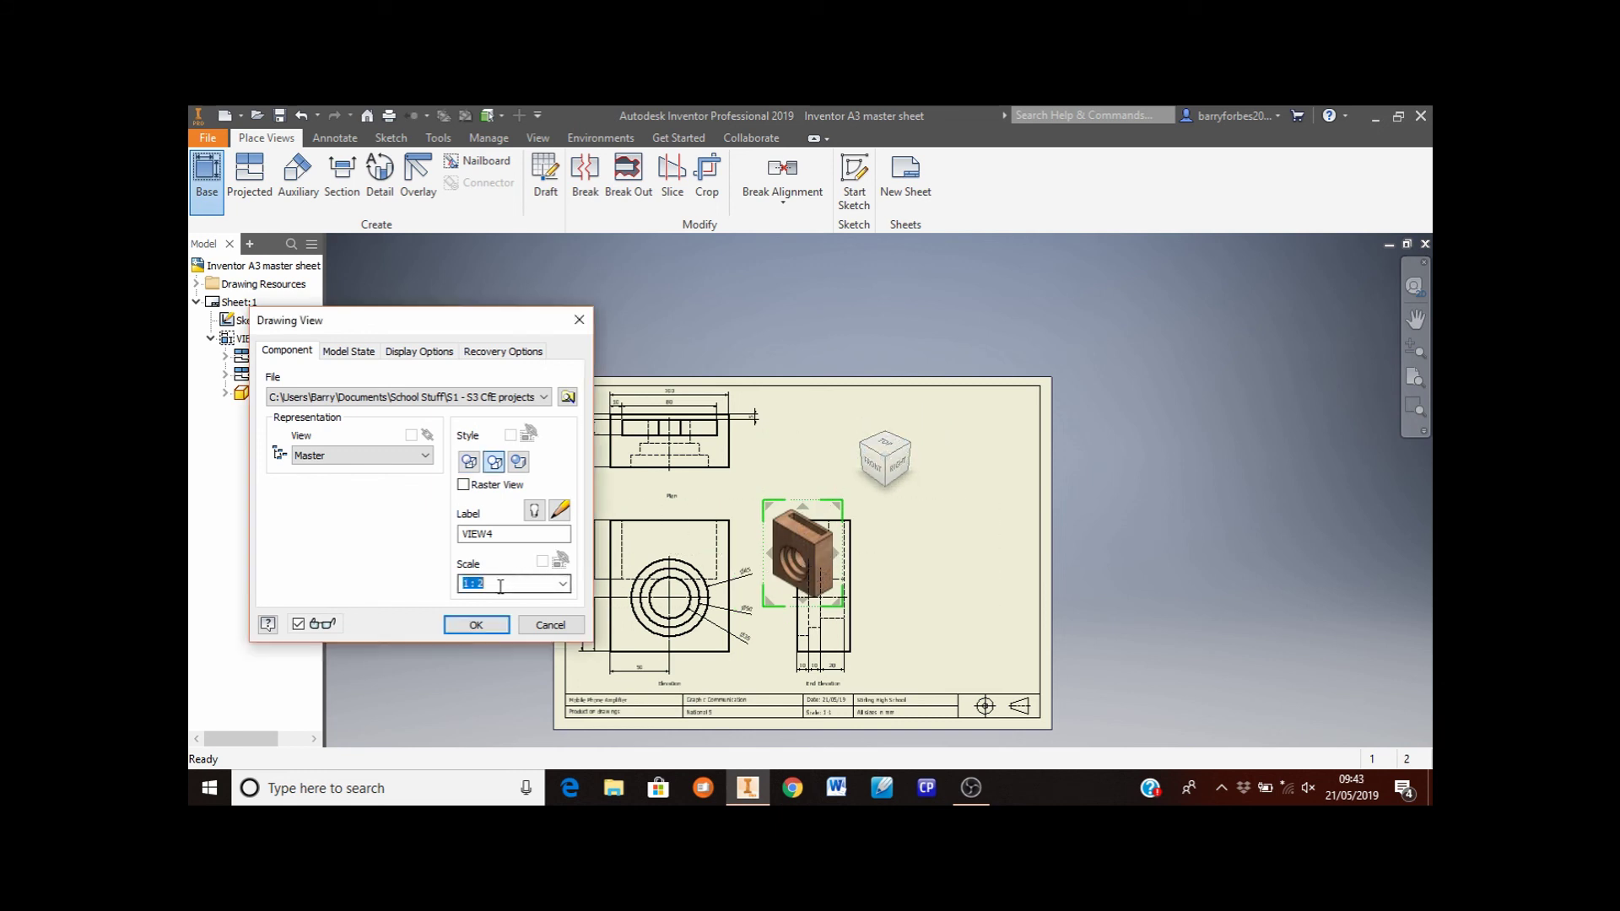
{"action": "left_click", "coordinate": [563, 585]}
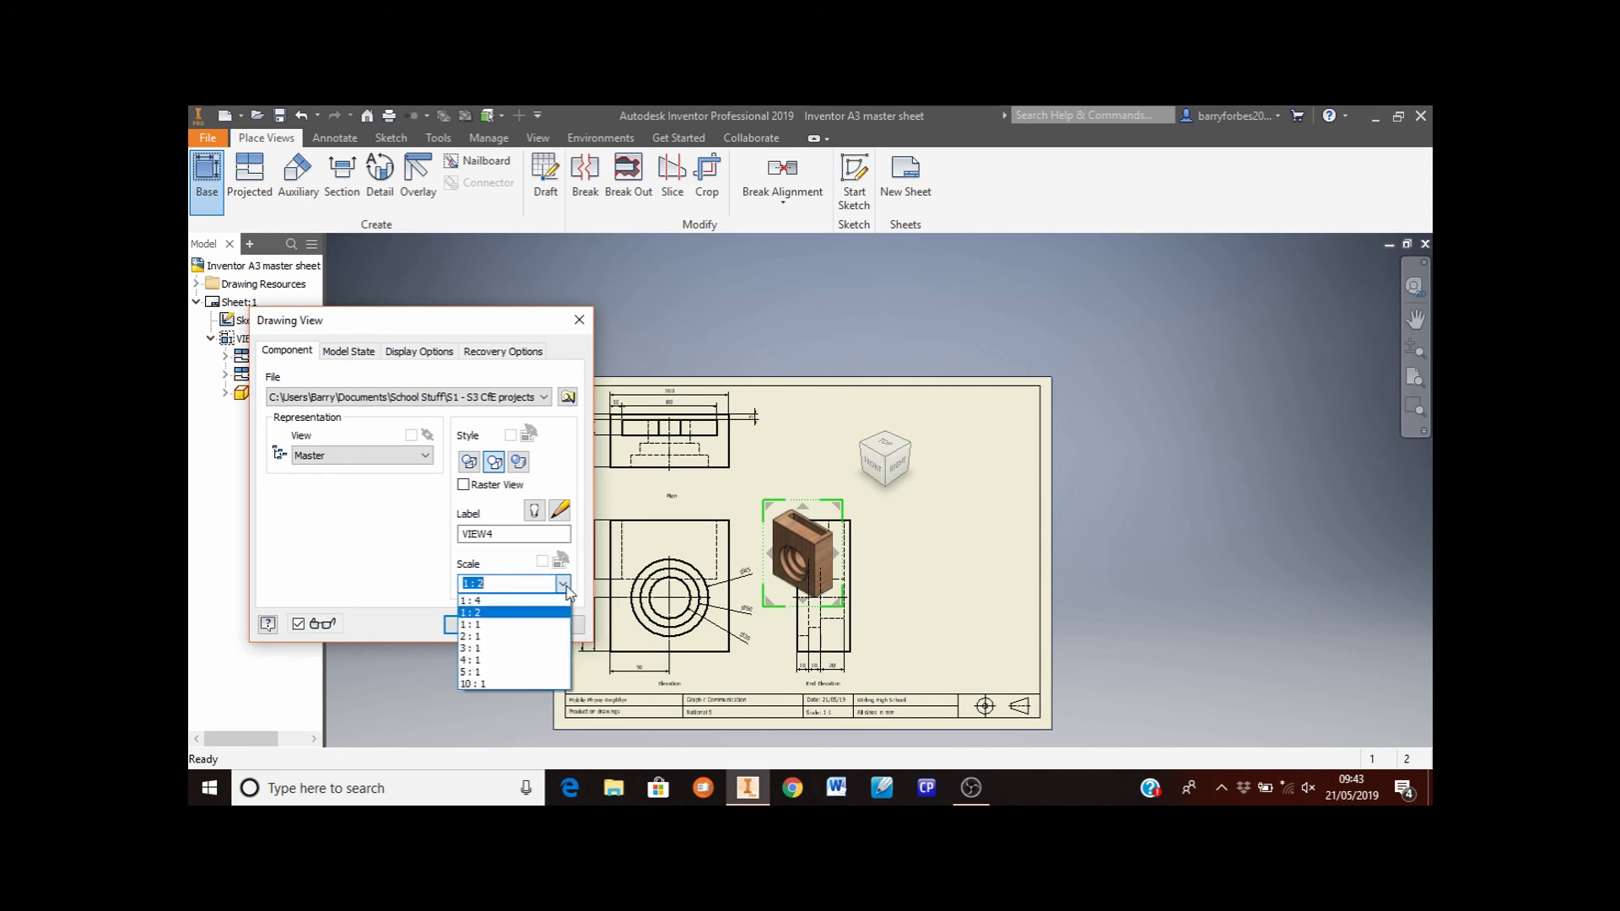
{"action": "left_click", "coordinate": [495, 624]}
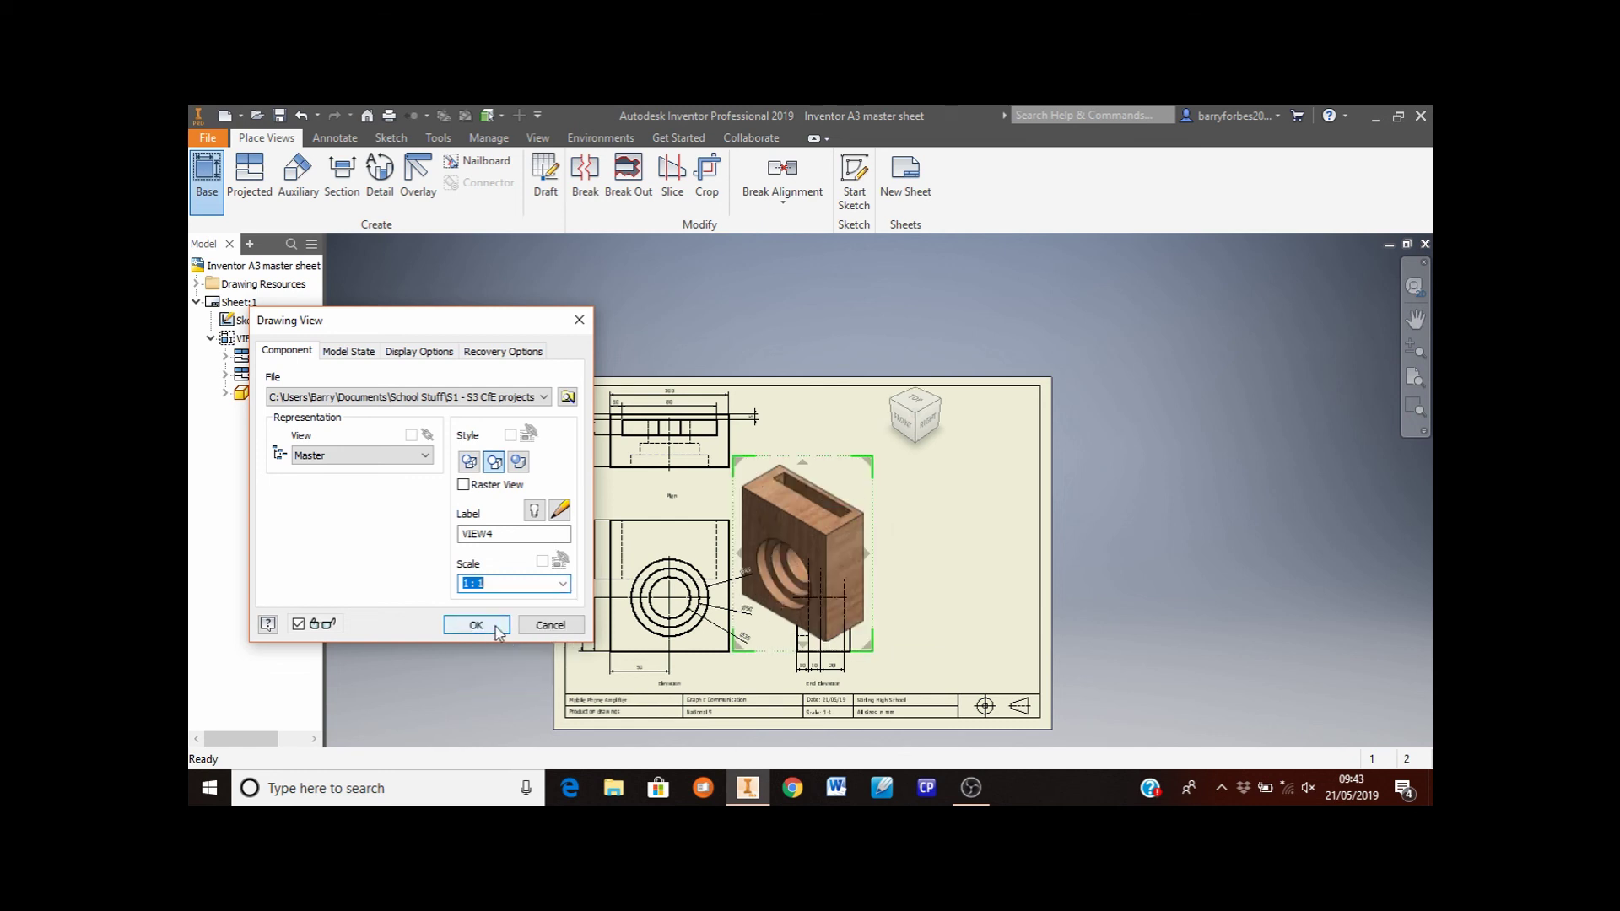
{"action": "left_click", "coordinate": [495, 626]}
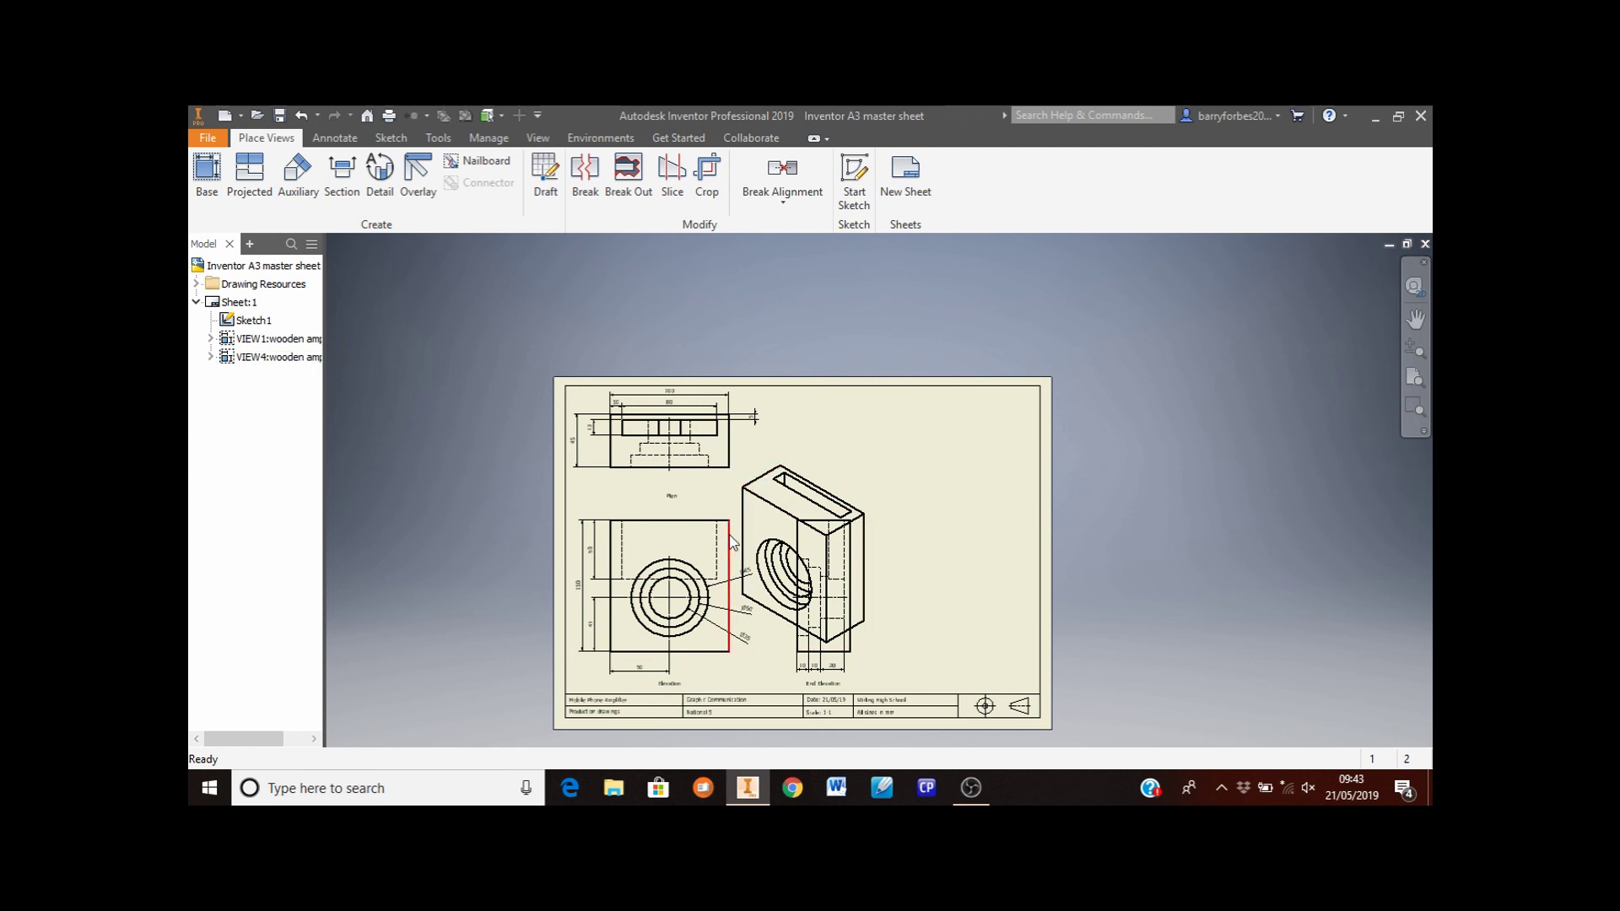
{"action": "left_click_drag", "start_coordinate": [851, 465], "coordinate": [995, 405]}
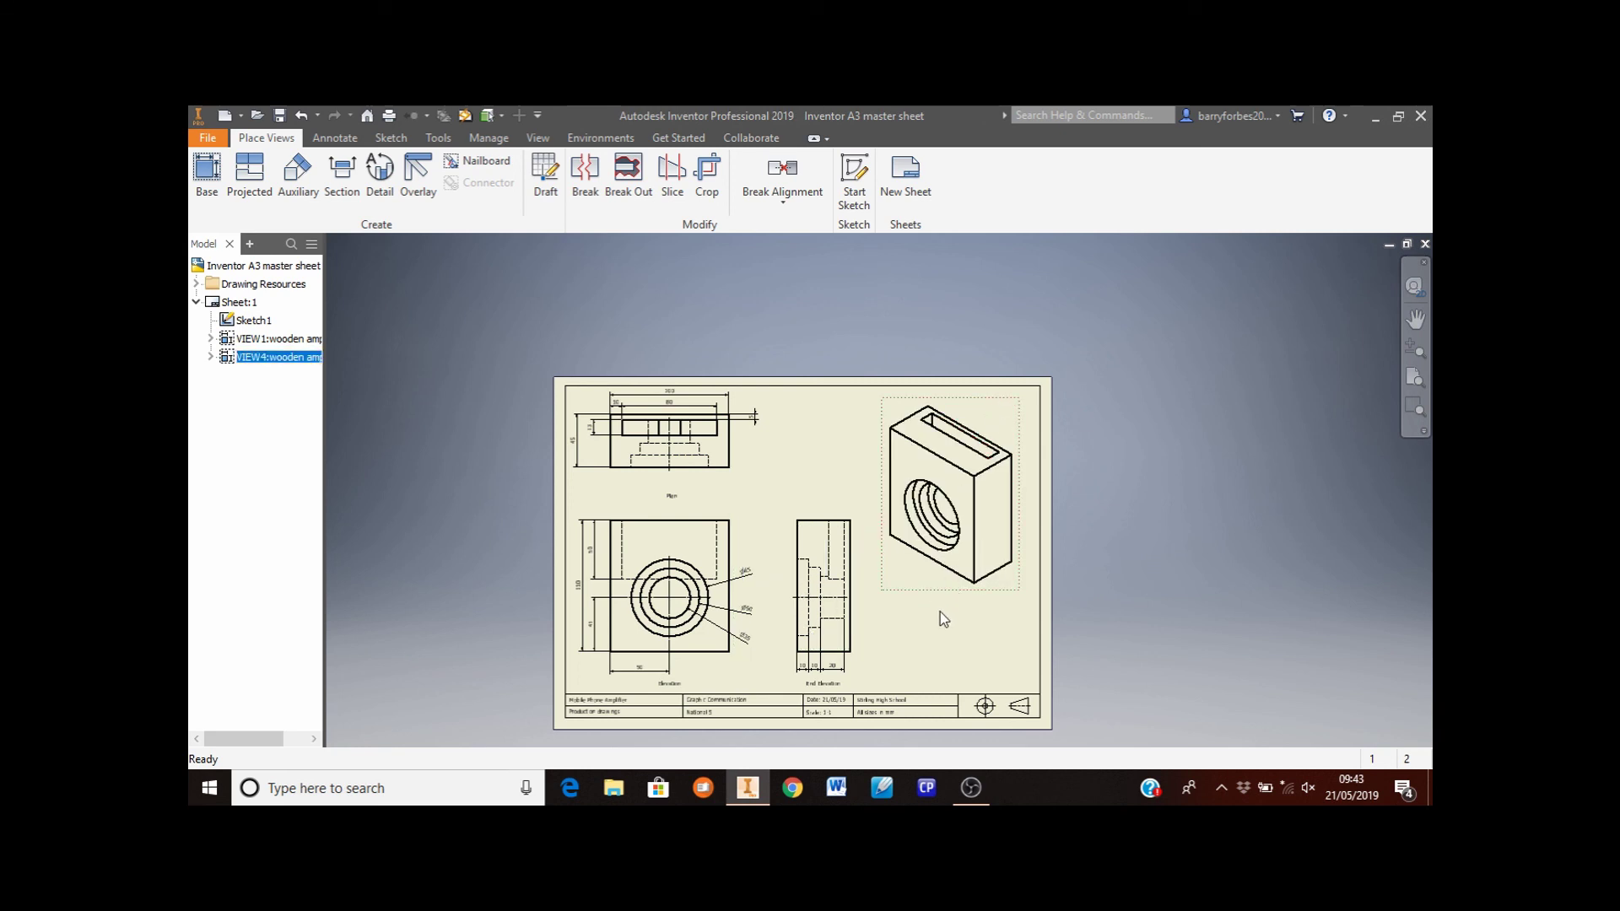
Add the text label "Isometric" beneath the isometric view
{"action": "left_click", "coordinate": [334, 139]}
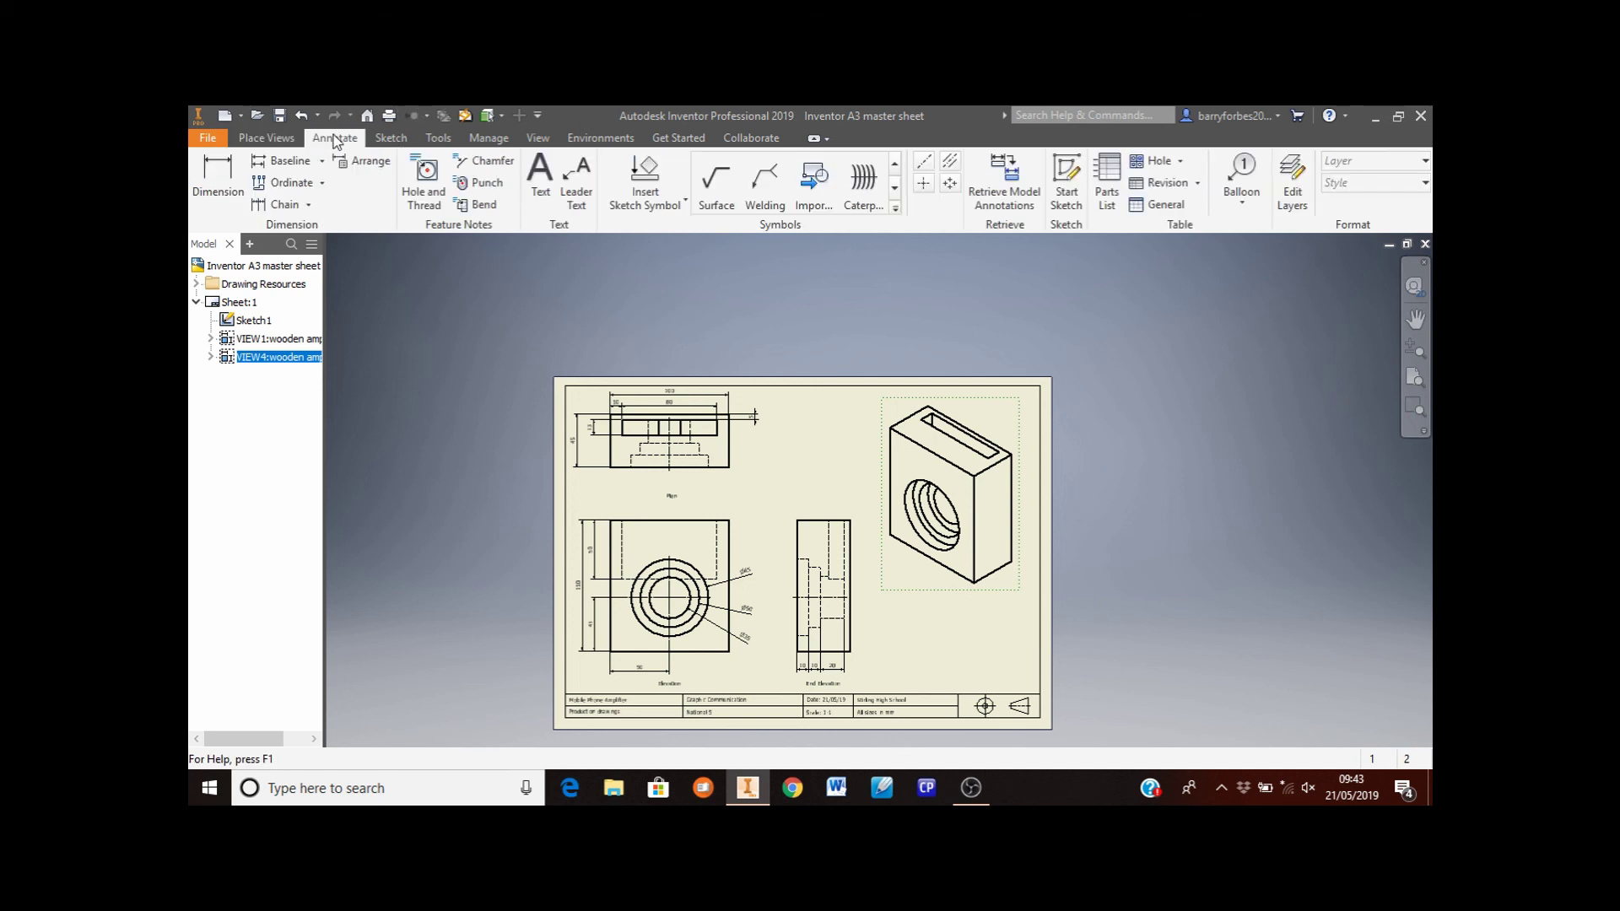
{"action": "left_click", "coordinate": [540, 194]}
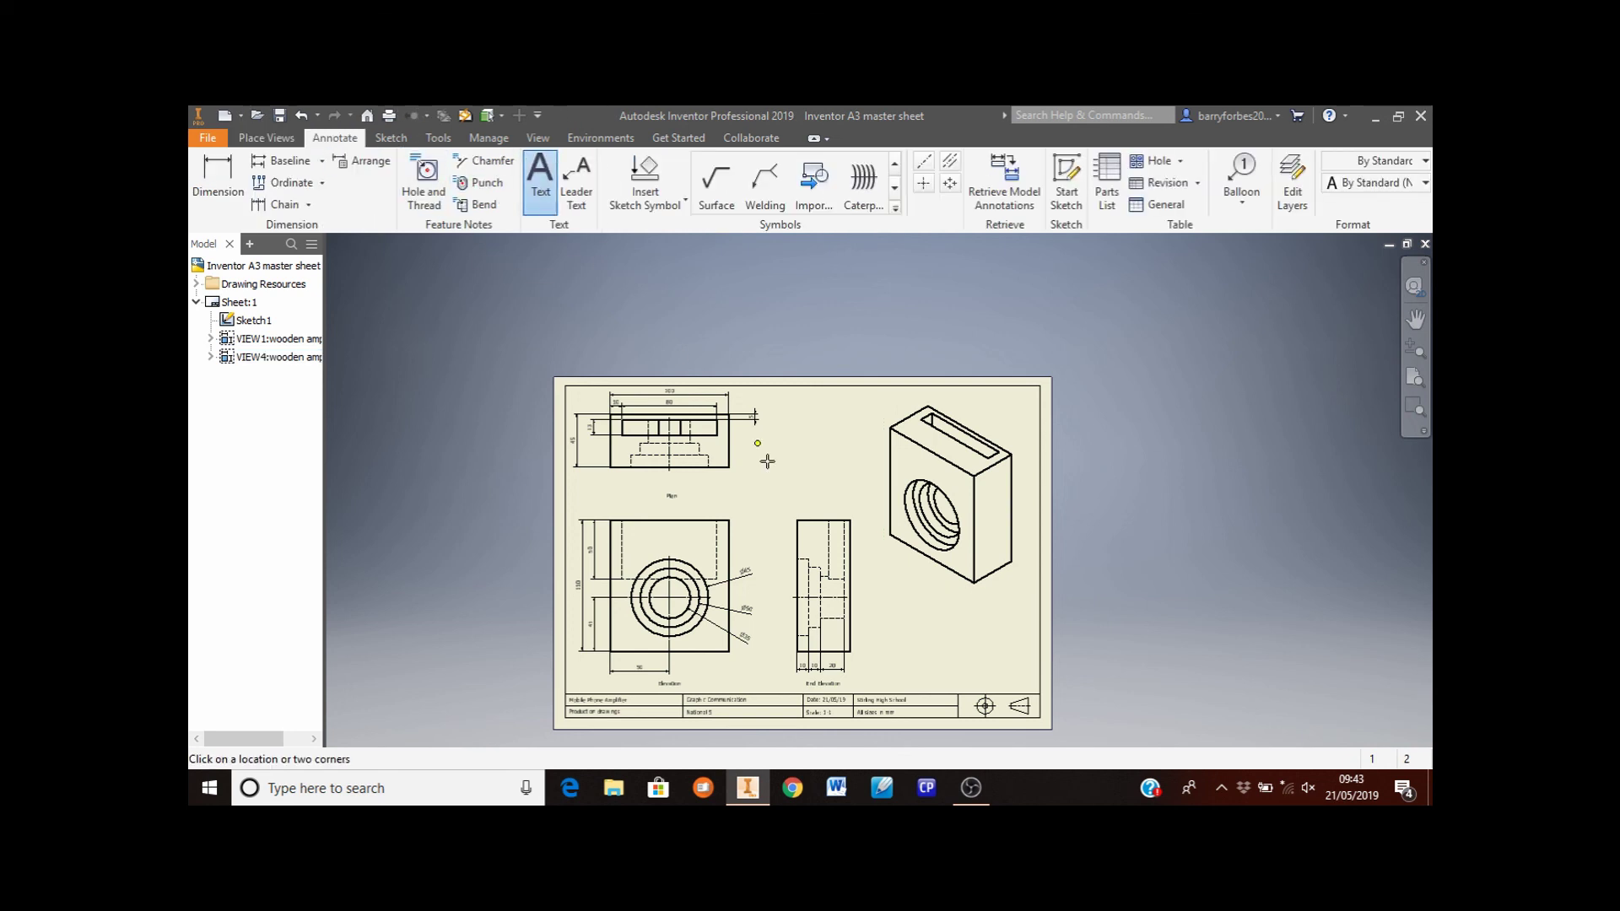
{"action": "left_click", "coordinate": [916, 609]}
{"action": "type", "text": "Isometric"}
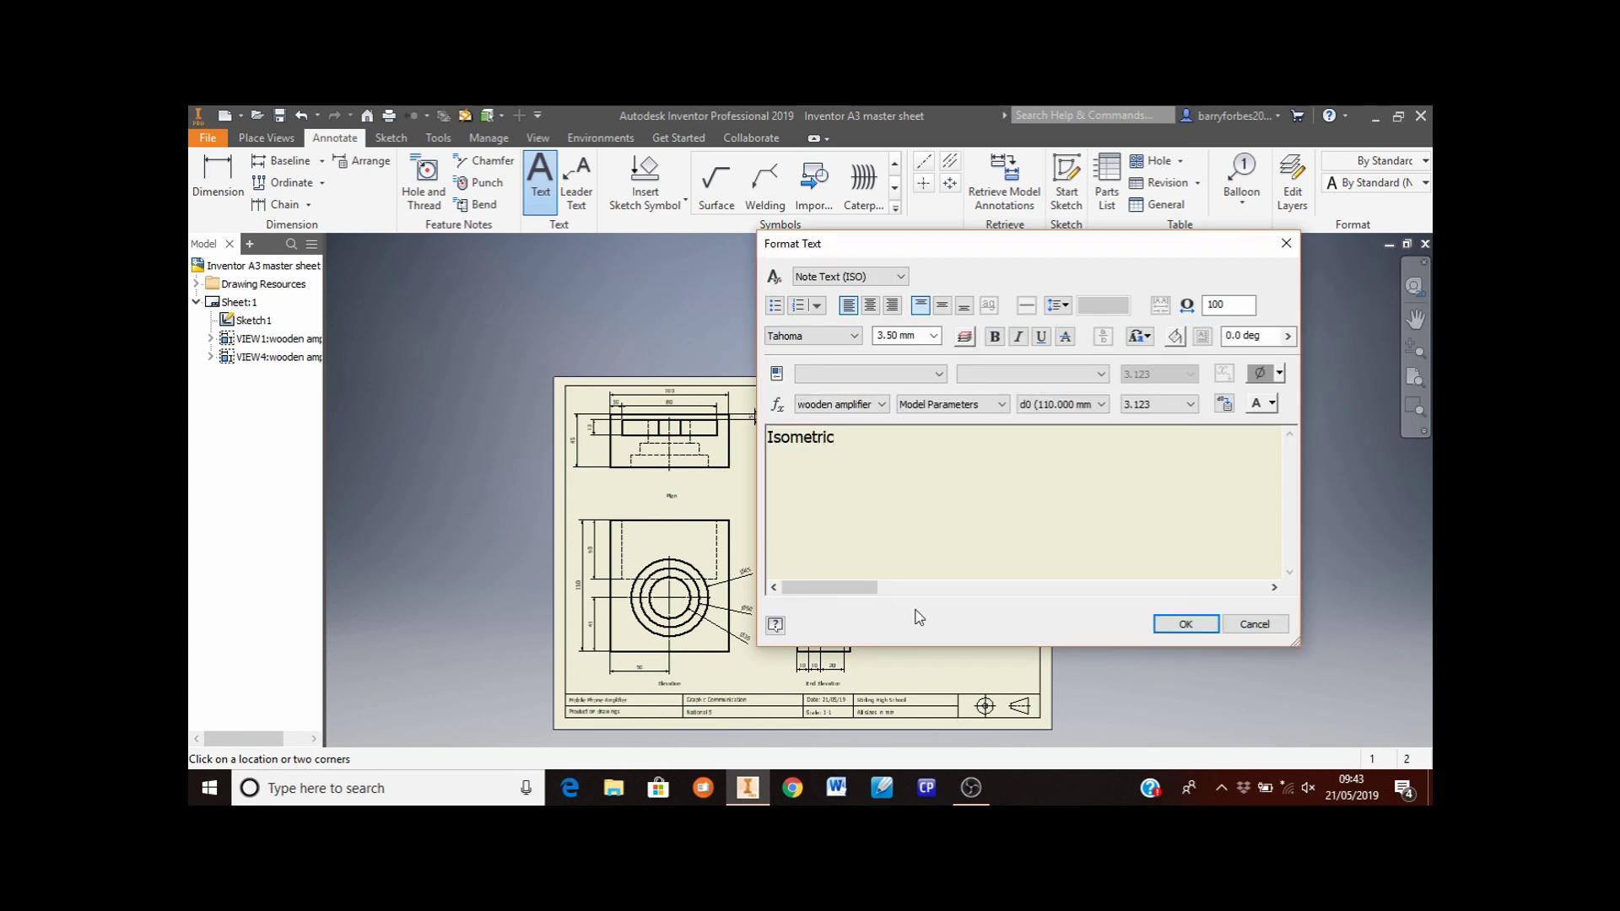
{"action": "left_click", "coordinate": [1178, 623]}
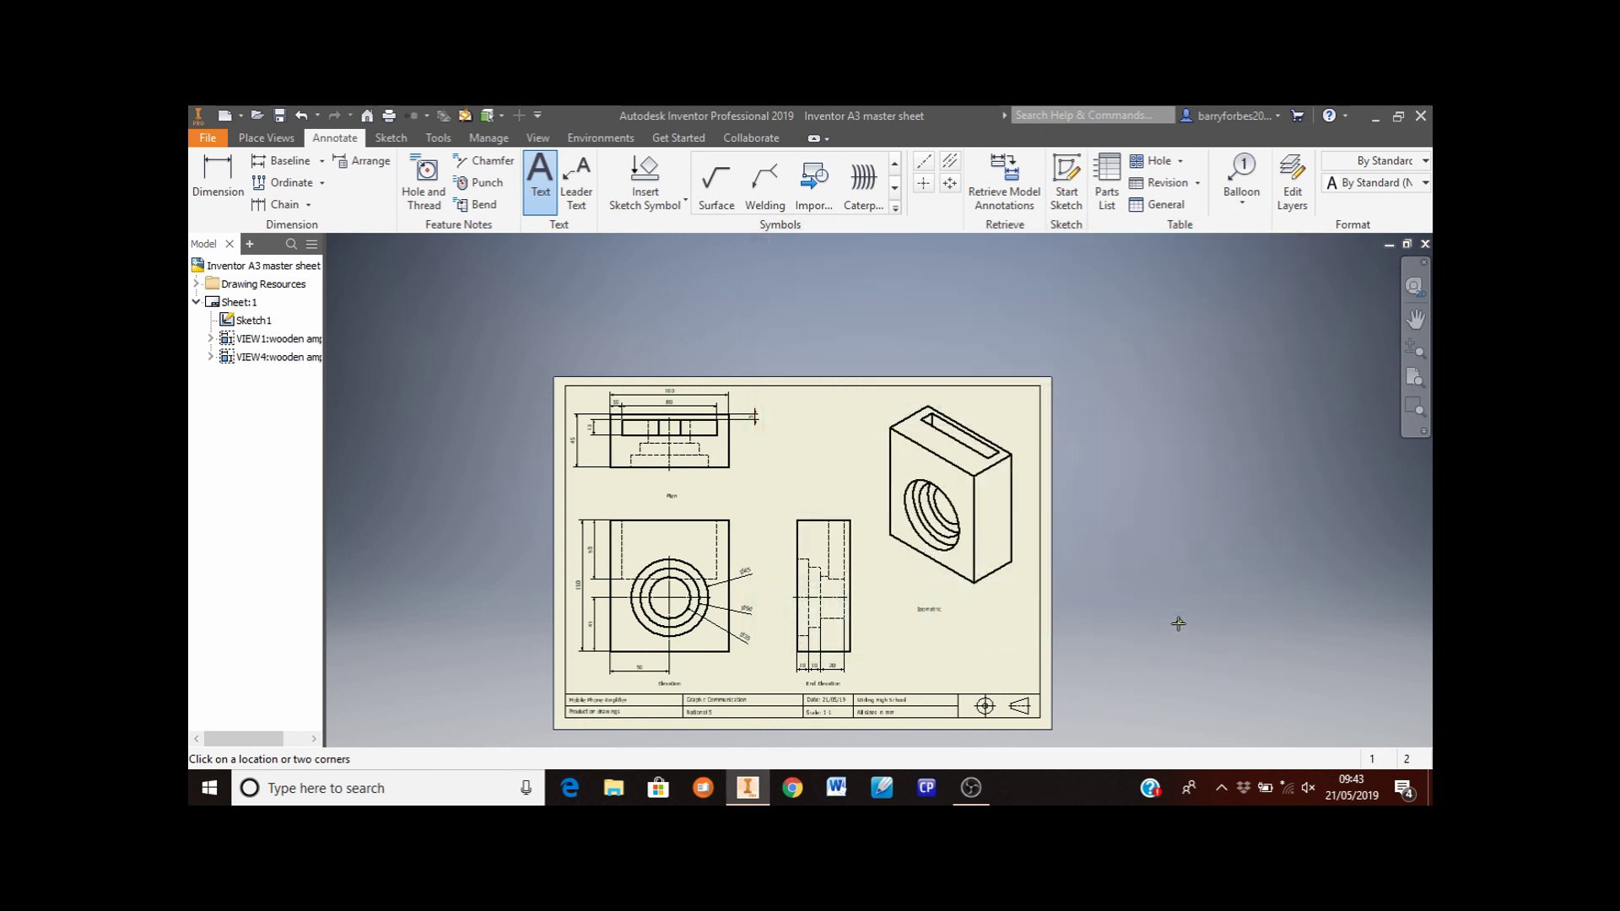
Start saving the drawing as a new file and open the list of save locations
{"action": "left_click", "coordinate": [211, 139]}
{"action": "left_click", "coordinate": [254, 331]}
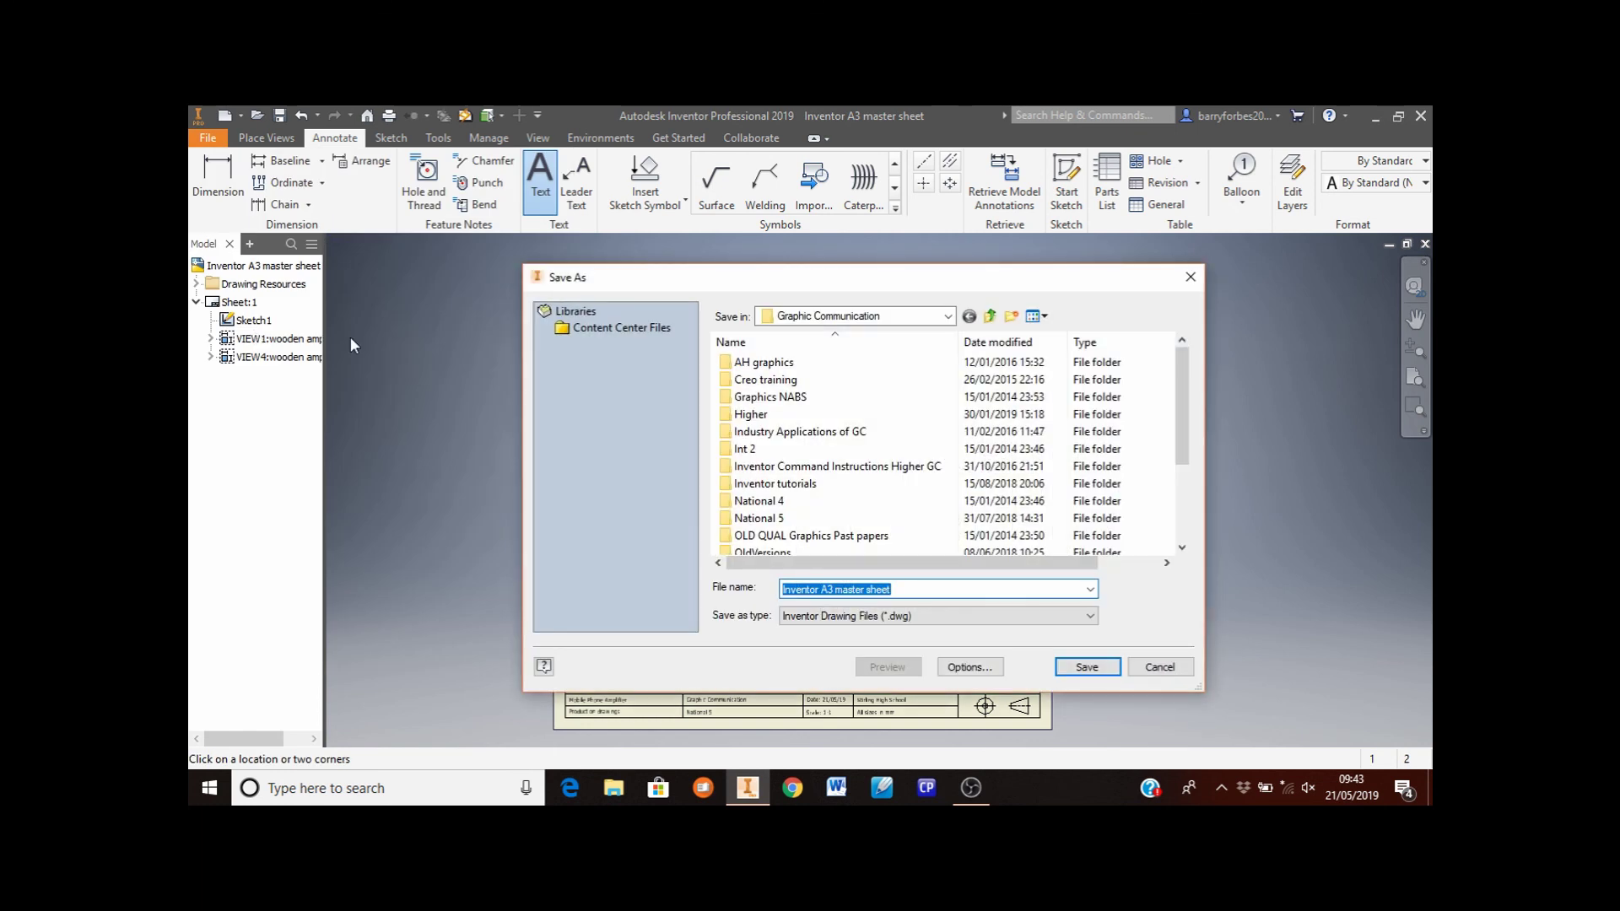
{"action": "left_click", "coordinate": [950, 316]}
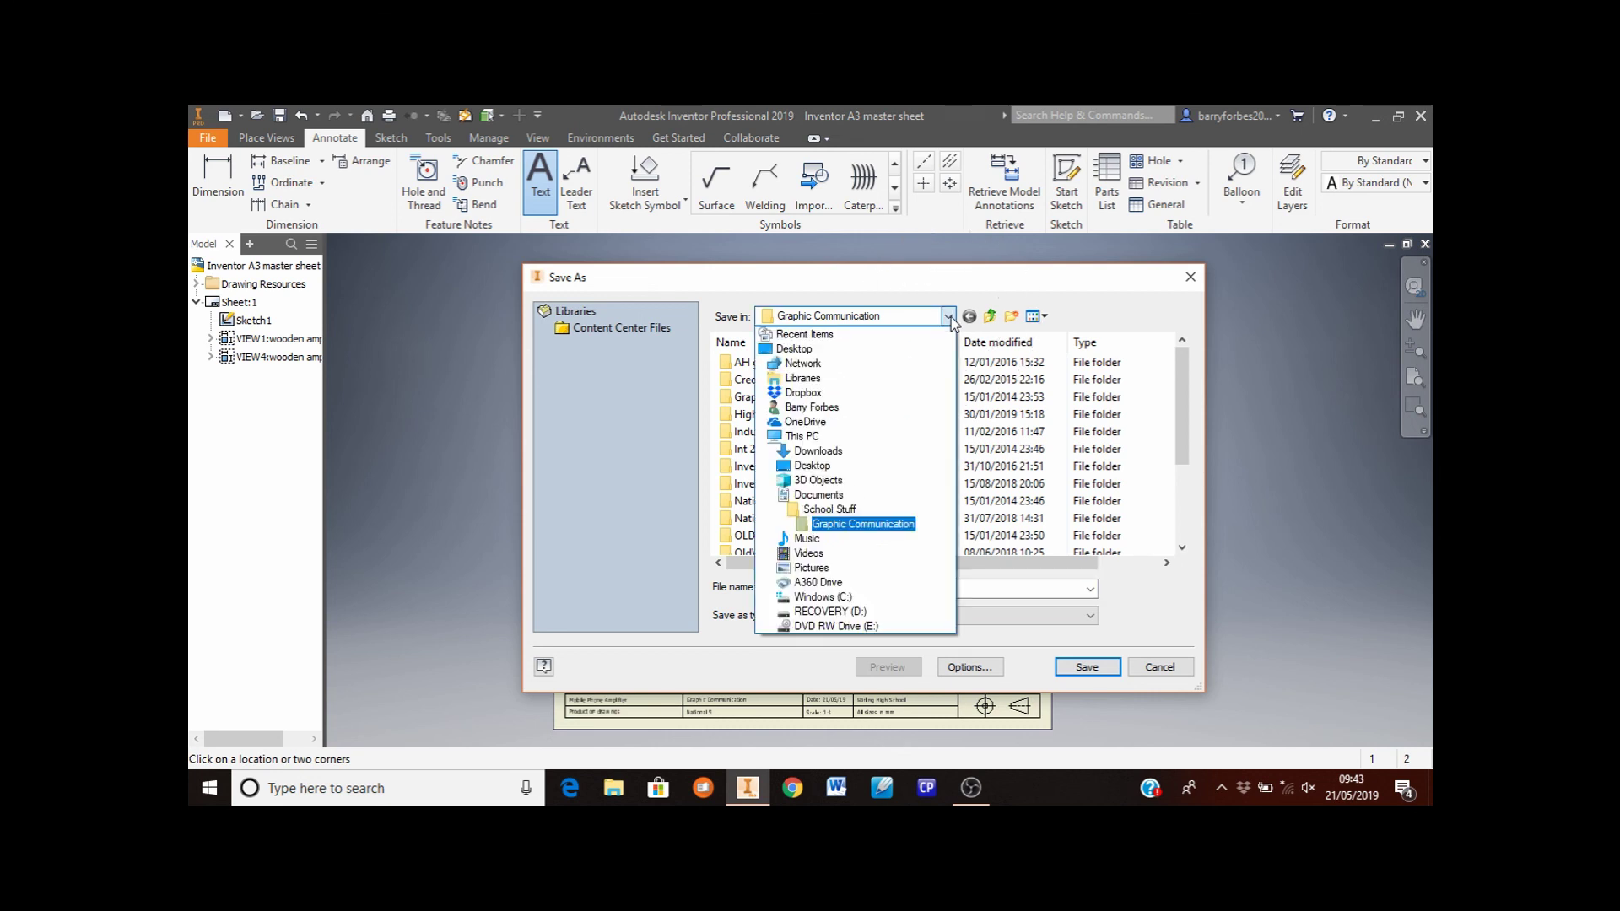